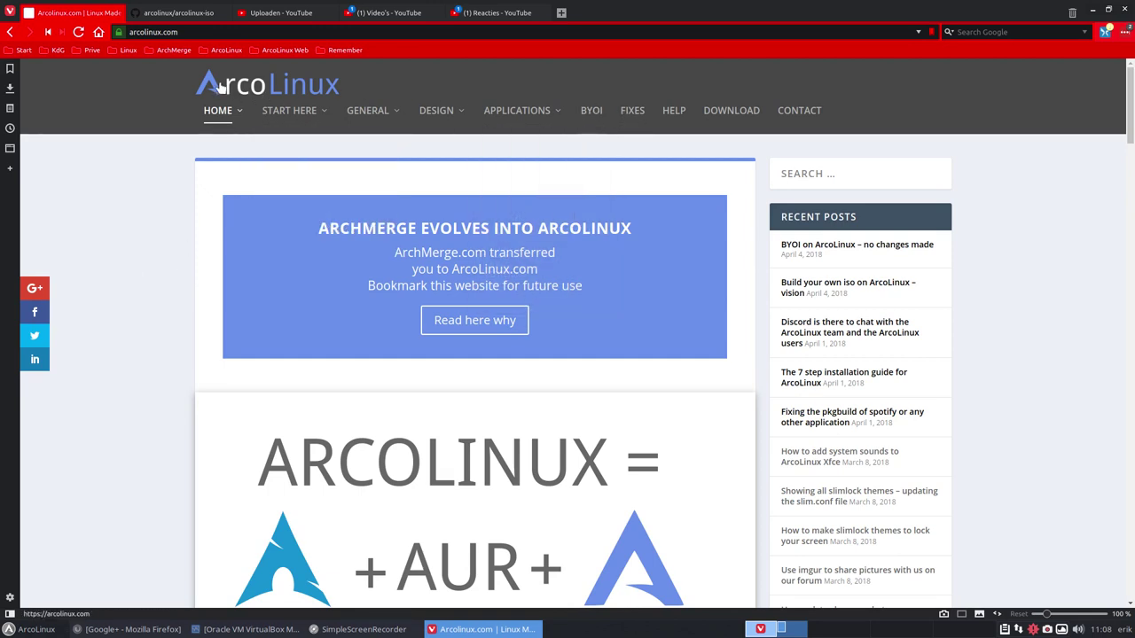
Glance at the BYOI category on arcolinux.com, then return to and scroll through the home page.
{"action": "left_click", "coordinate": [590, 110]}
{"action": "key", "text": "alt+Left"}
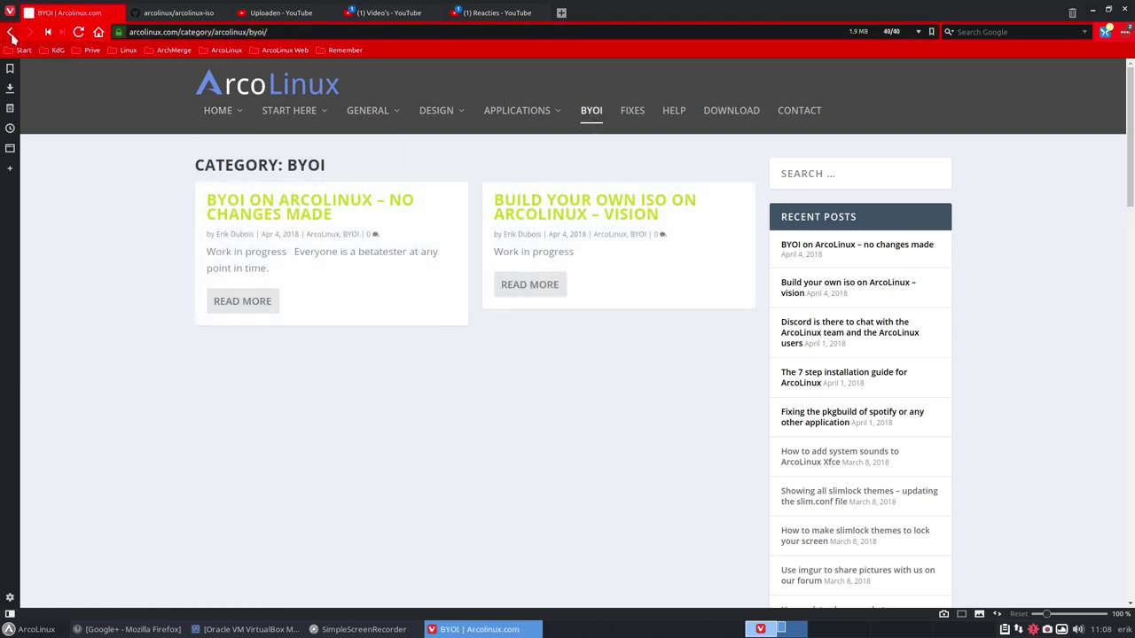
{"action": "scroll", "coordinate": [147, 194], "scroll_direction": "down", "scroll_amount": 2}
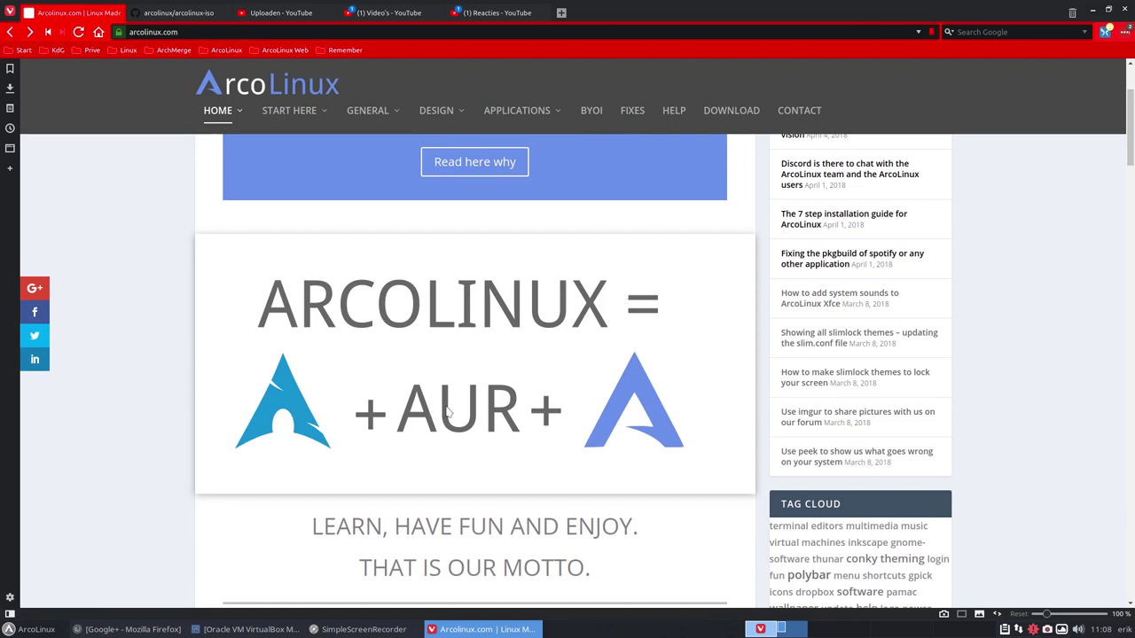
{"action": "scroll", "coordinate": [620, 419], "scroll_direction": "down", "scroll_amount": 8}
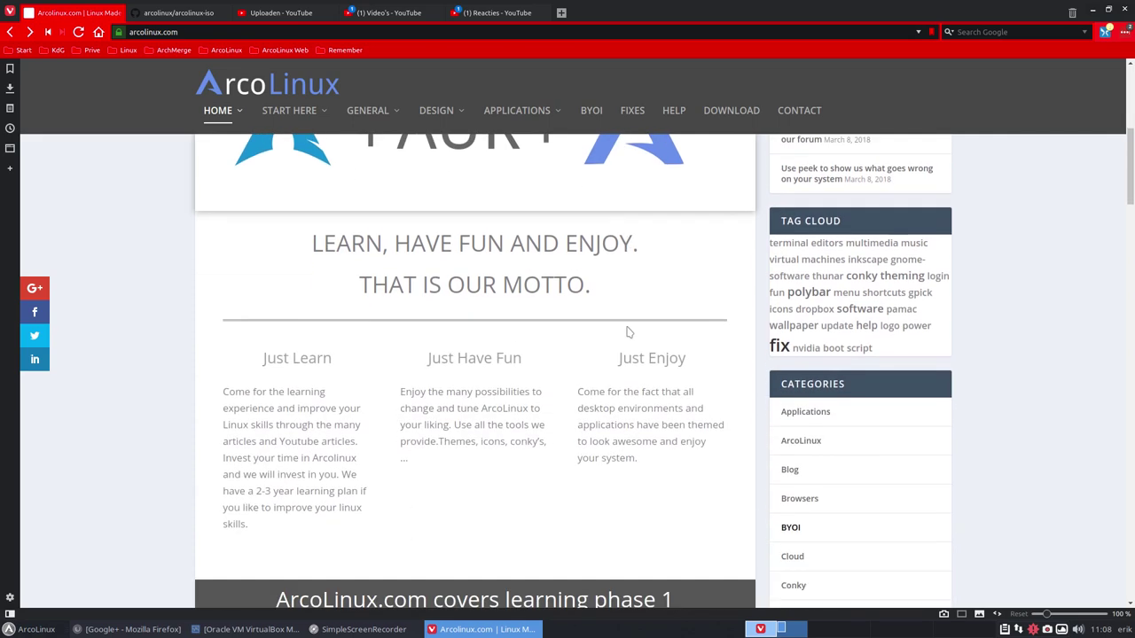
{"action": "scroll", "coordinate": [175, 312], "scroll_direction": "down", "scroll_amount": 5}
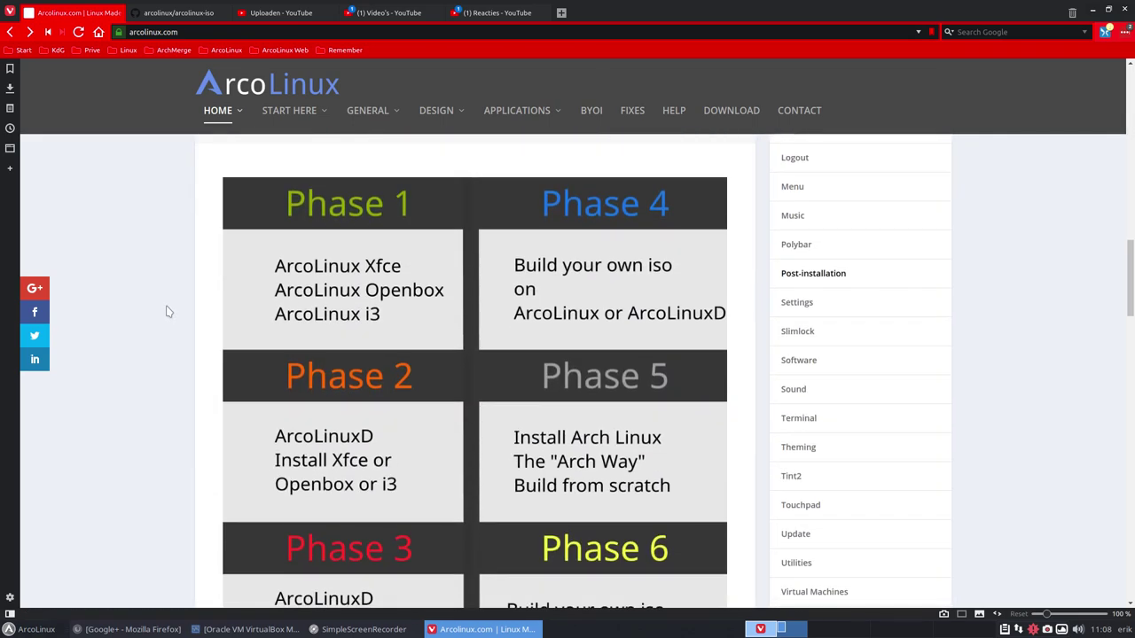
{"action": "scroll", "coordinate": [173, 312], "scroll_direction": "up", "scroll_amount": 1}
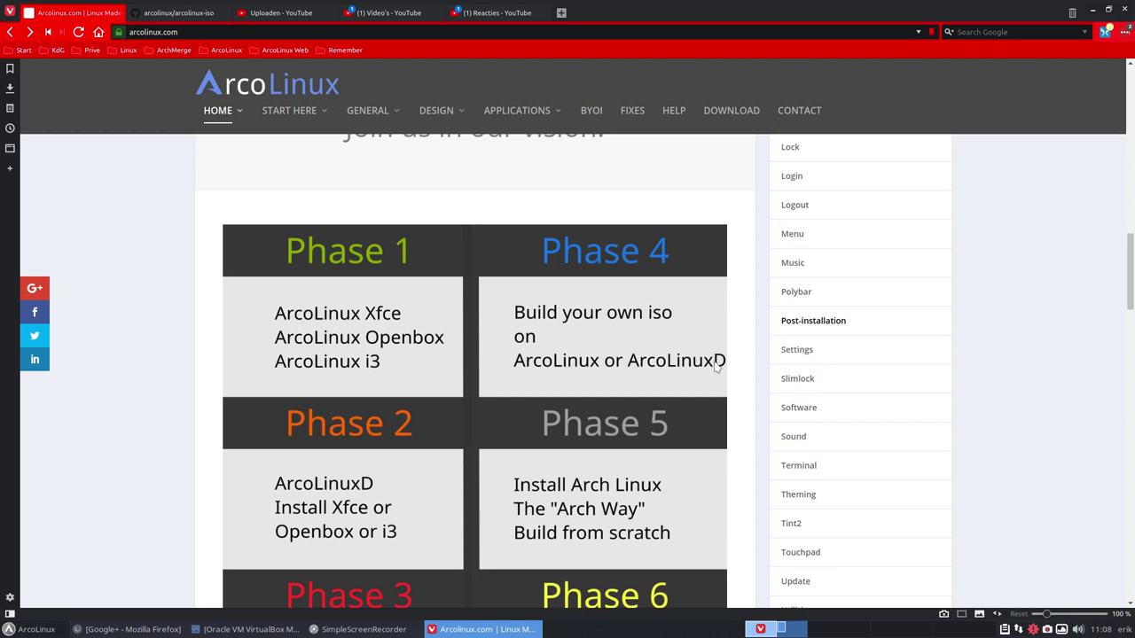
{"action": "mouse_move", "coordinate": [222, 111]}
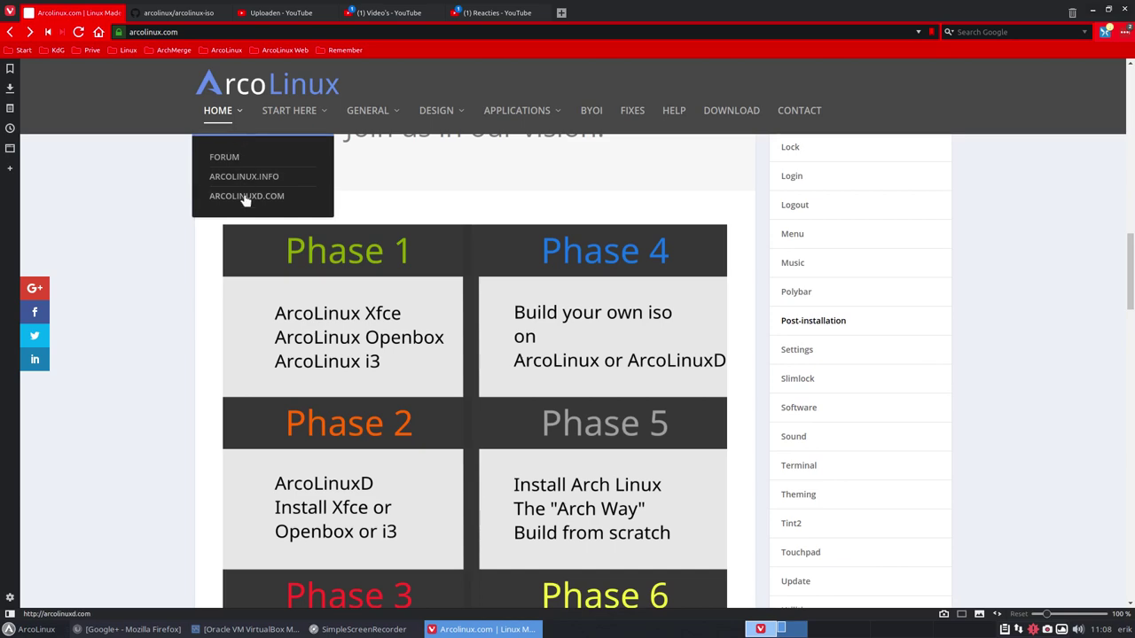
{"action": "scroll", "coordinate": [177, 309], "scroll_direction": "down", "scroll_amount": 5}
{"action": "scroll", "coordinate": [179, 310], "scroll_direction": "down", "scroll_amount": 11}
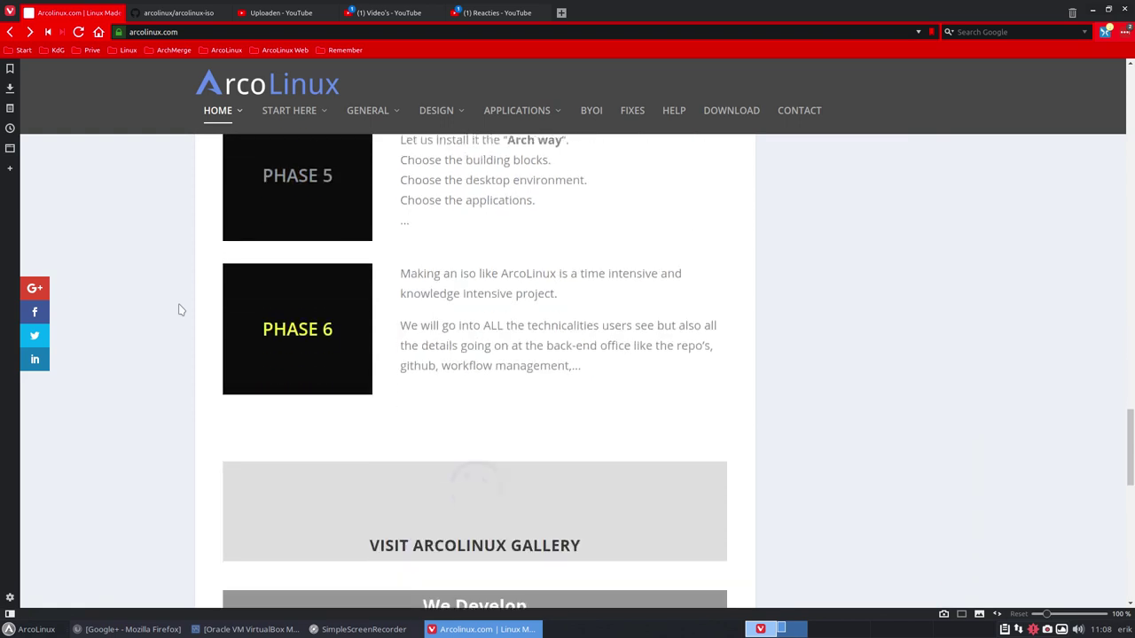
{"action": "scroll", "coordinate": [180, 309], "scroll_direction": "down", "scroll_amount": 5}
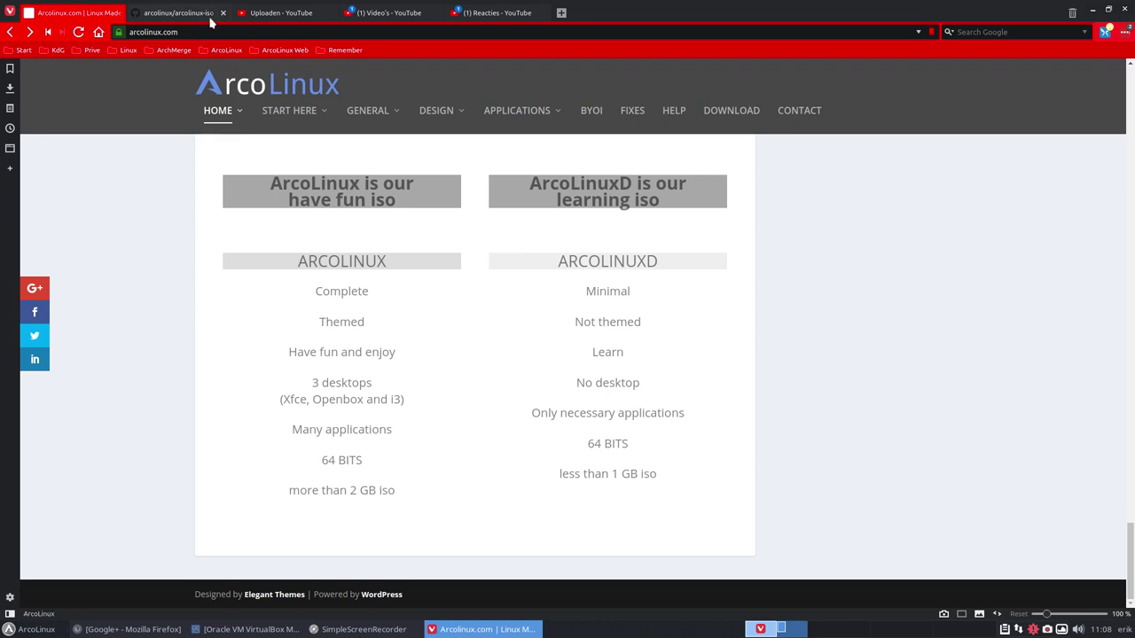
In the GitHub tab, open the arcolinux organization, briefly view arcolinuxd's page, then go back.
{"action": "left_click", "coordinate": [172, 14]}
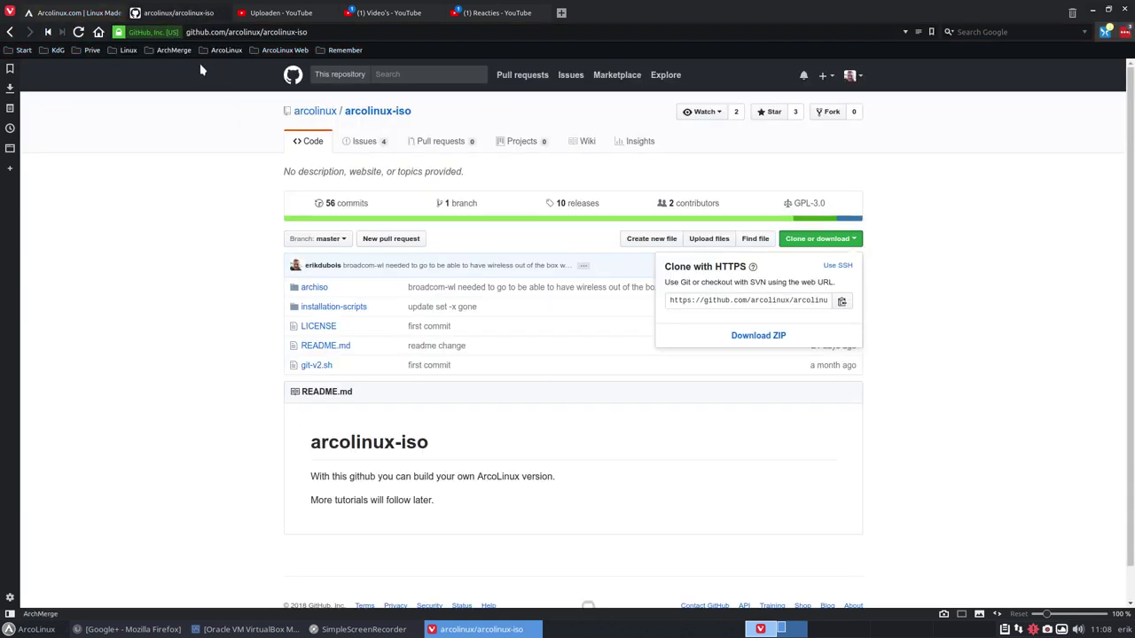
{"action": "left_click", "coordinate": [316, 111]}
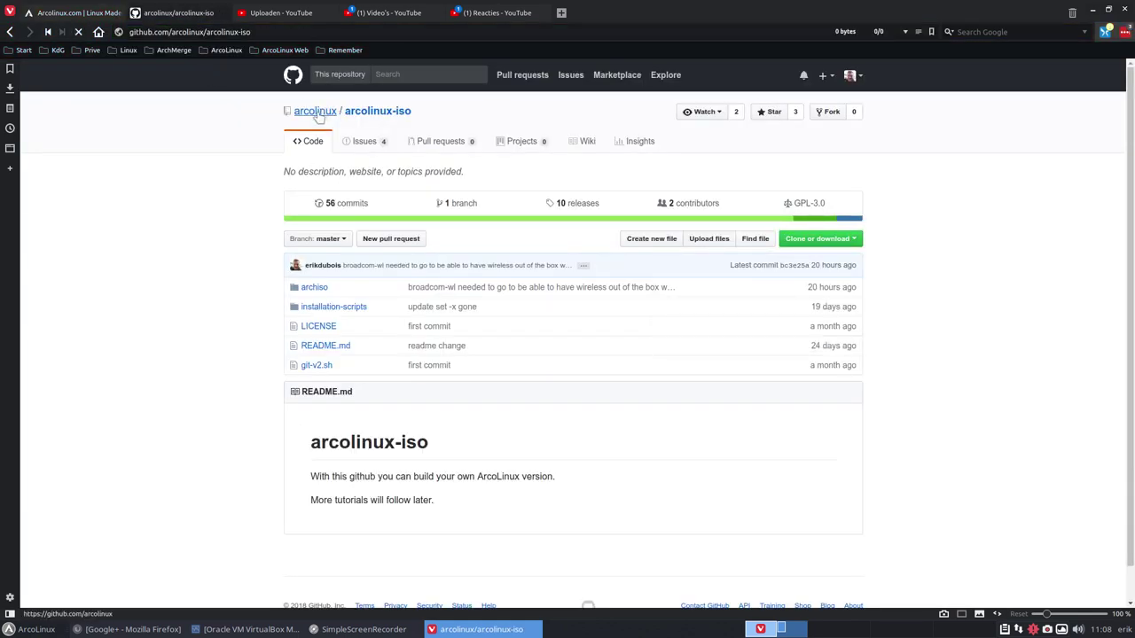
{"action": "left_click", "coordinate": [268, 32]}
{"action": "left_click", "coordinate": [271, 32]}
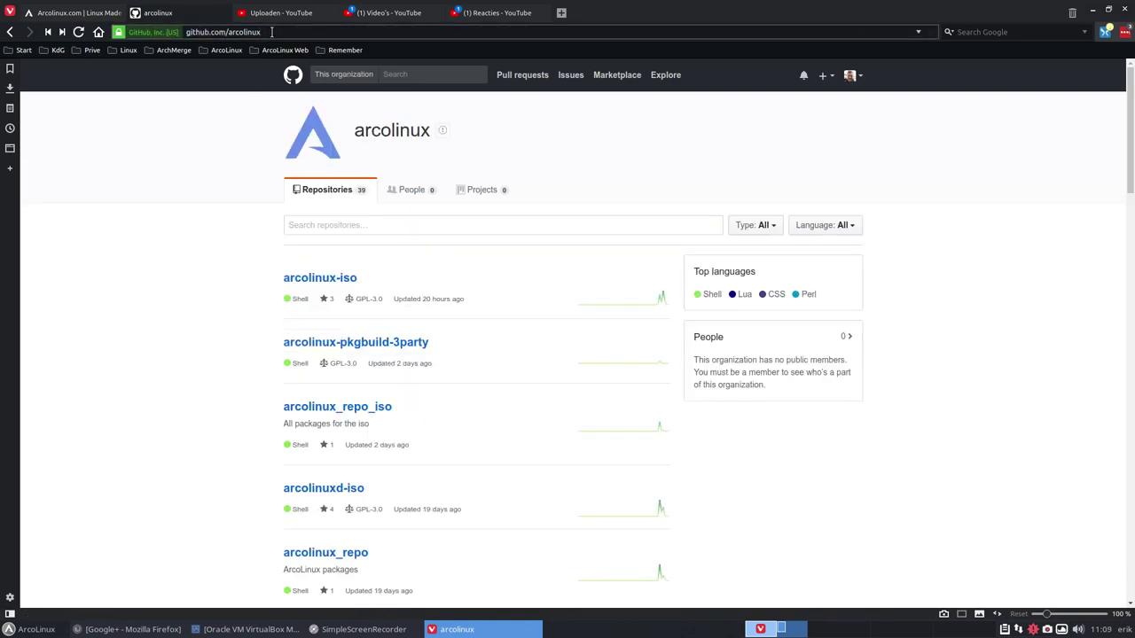
{"action": "type", "text": "d"}
{"action": "key", "text": "Return"}
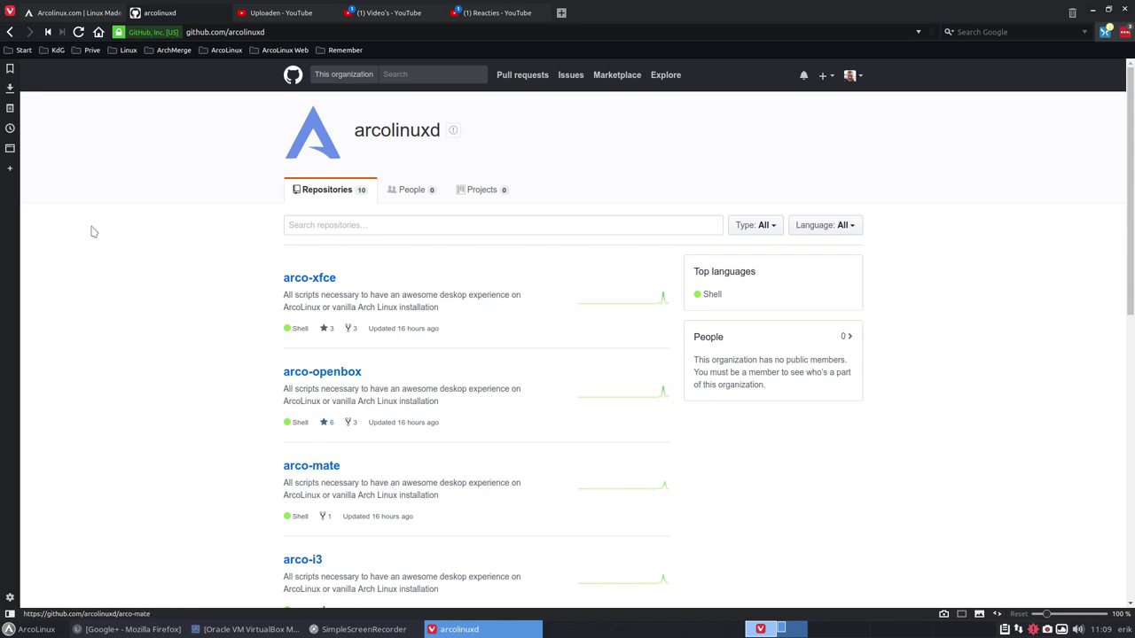
{"action": "left_click", "coordinate": [10, 32]}
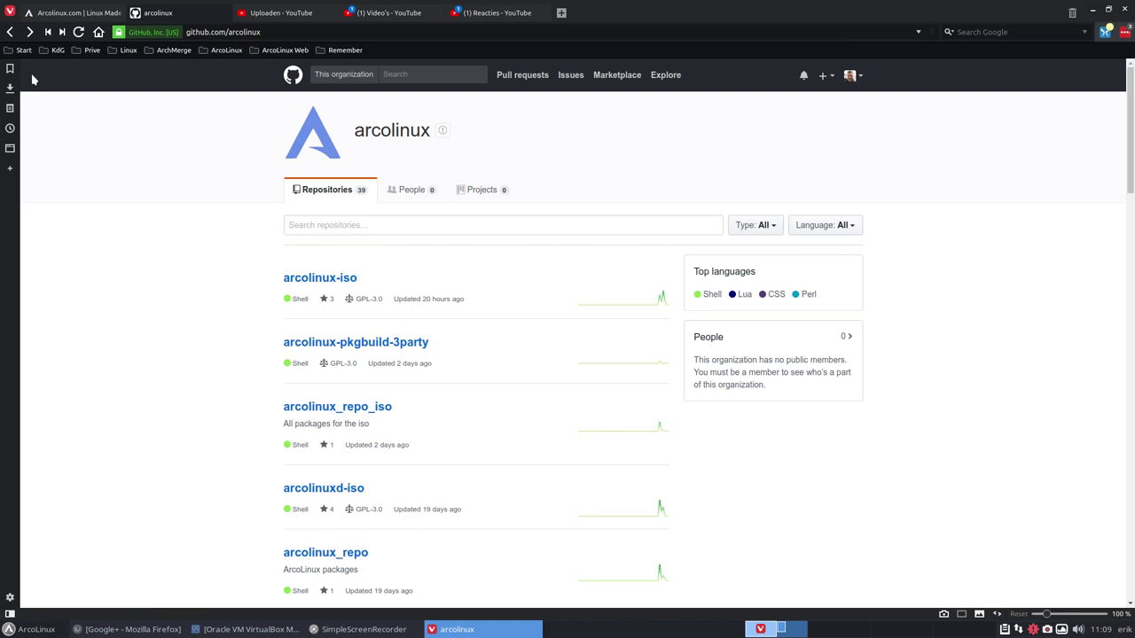
Open arcolinux.com's BYOI category and read the 'Build Your Own ISO – Vision' post.
{"action": "left_click", "coordinate": [108, 13]}
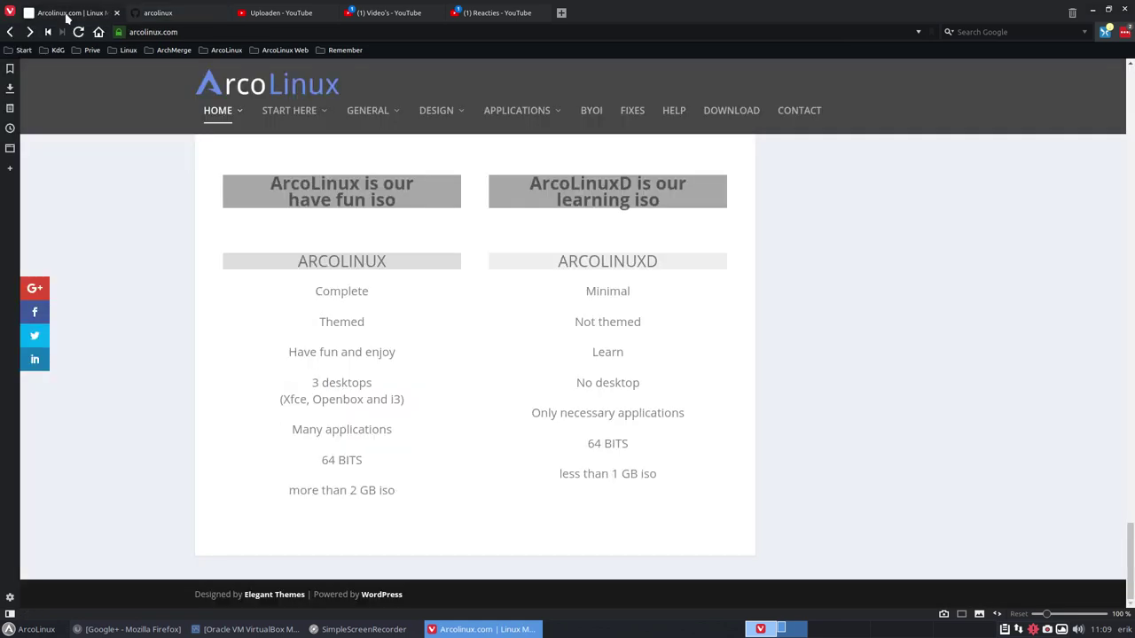
{"action": "left_click", "coordinate": [591, 111]}
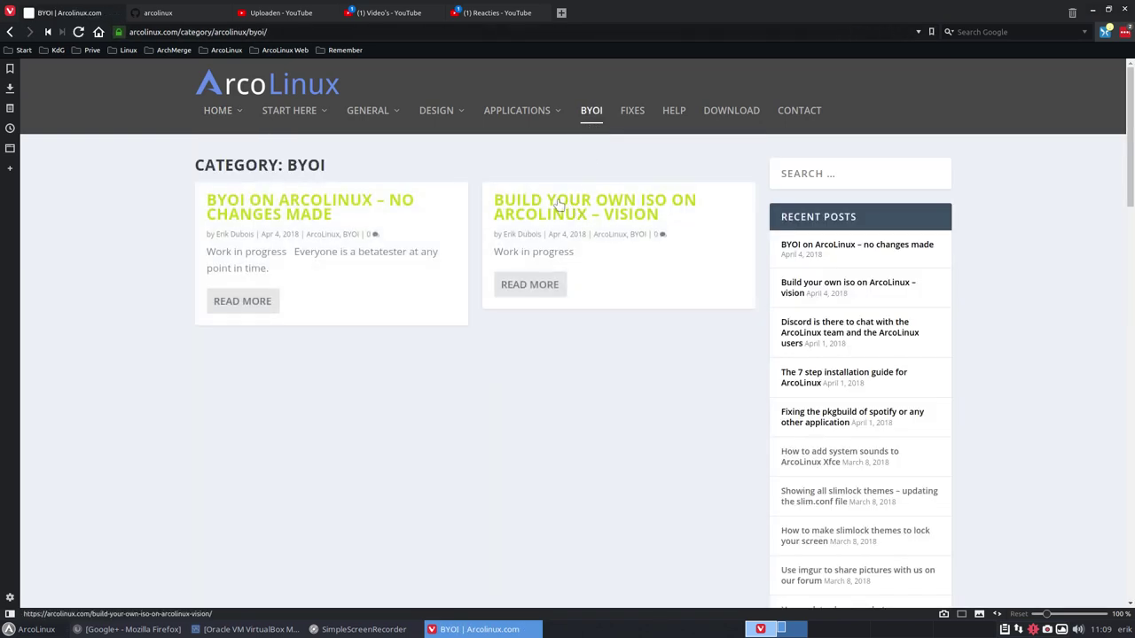
{"action": "left_click", "coordinate": [574, 206]}
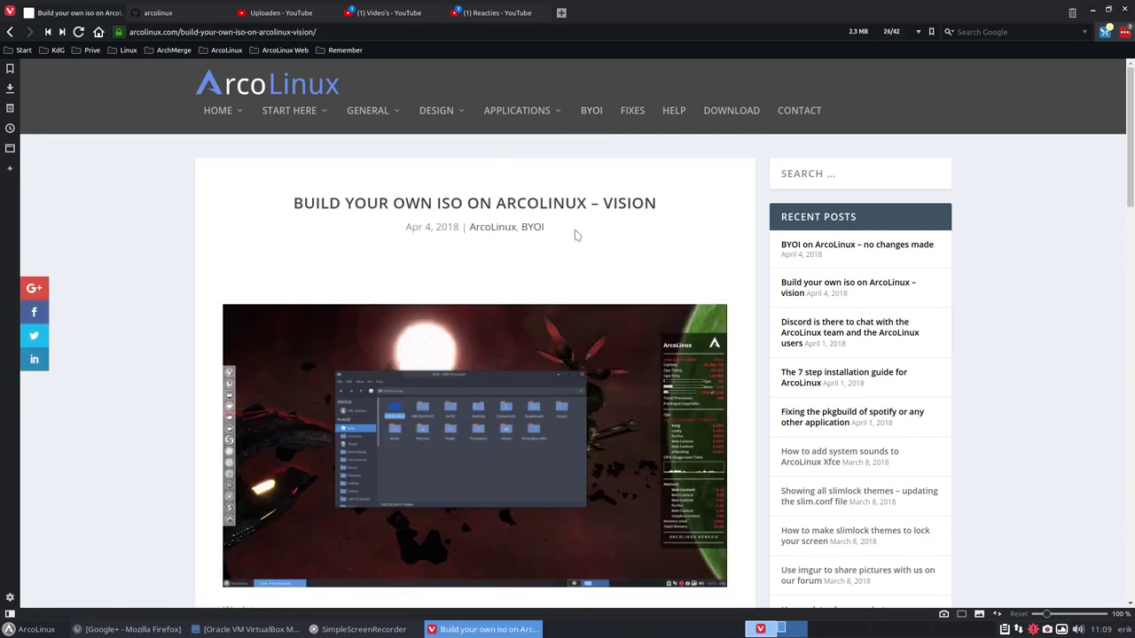
{"action": "scroll", "coordinate": [572, 233], "scroll_direction": "down", "scroll_amount": 2}
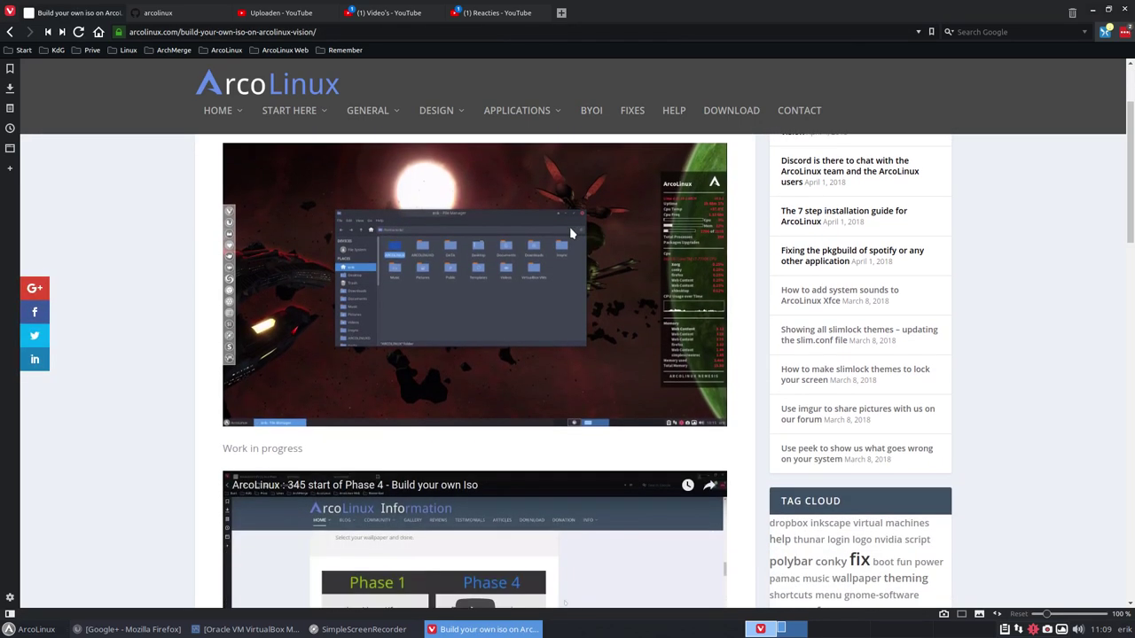
{"action": "scroll", "coordinate": [572, 232], "scroll_direction": "down", "scroll_amount": 2}
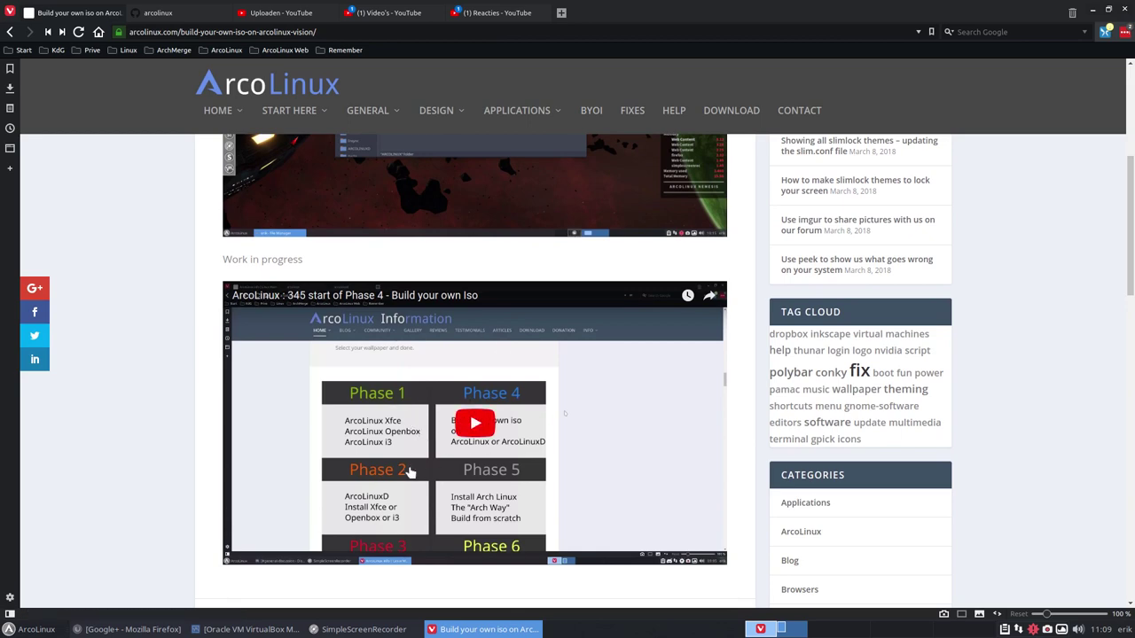
{"action": "scroll", "coordinate": [479, 363], "scroll_direction": "up", "scroll_amount": 2}
{"action": "scroll", "coordinate": [480, 363], "scroll_direction": "up", "scroll_amount": 2}
{"action": "left_click", "coordinate": [9, 31]}
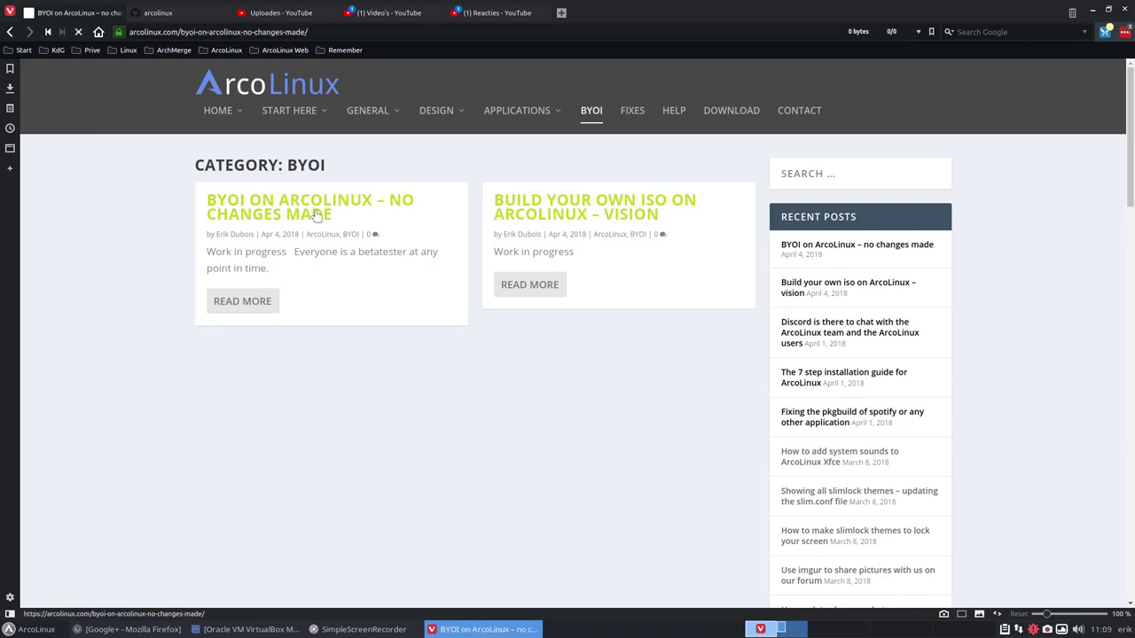
Read the 'BYOI on ArcoLinux – no changes made' post, then return to the GitHub arcolinux tab.
{"action": "left_click", "coordinate": [316, 215]}
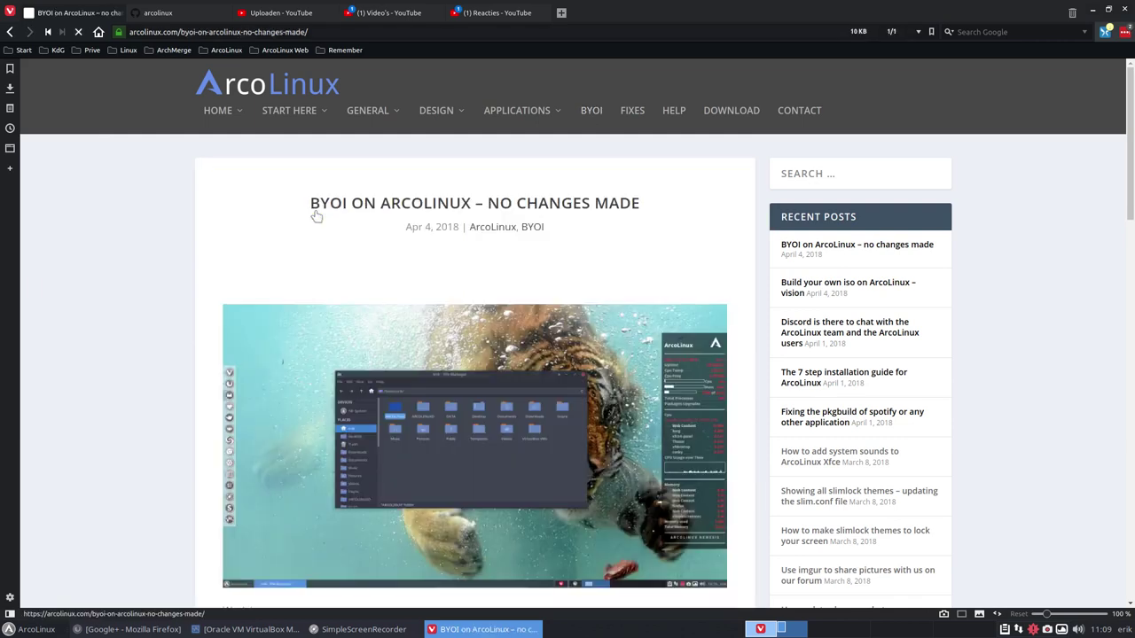
{"action": "left_click", "coordinate": [164, 13]}
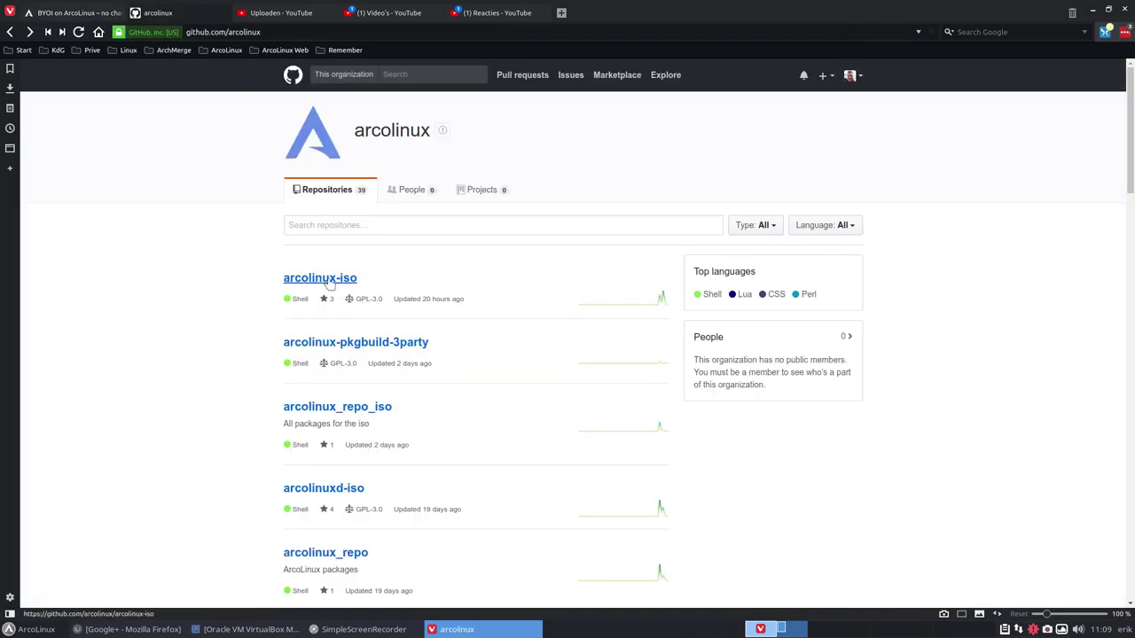
{"action": "left_click", "coordinate": [85, 18]}
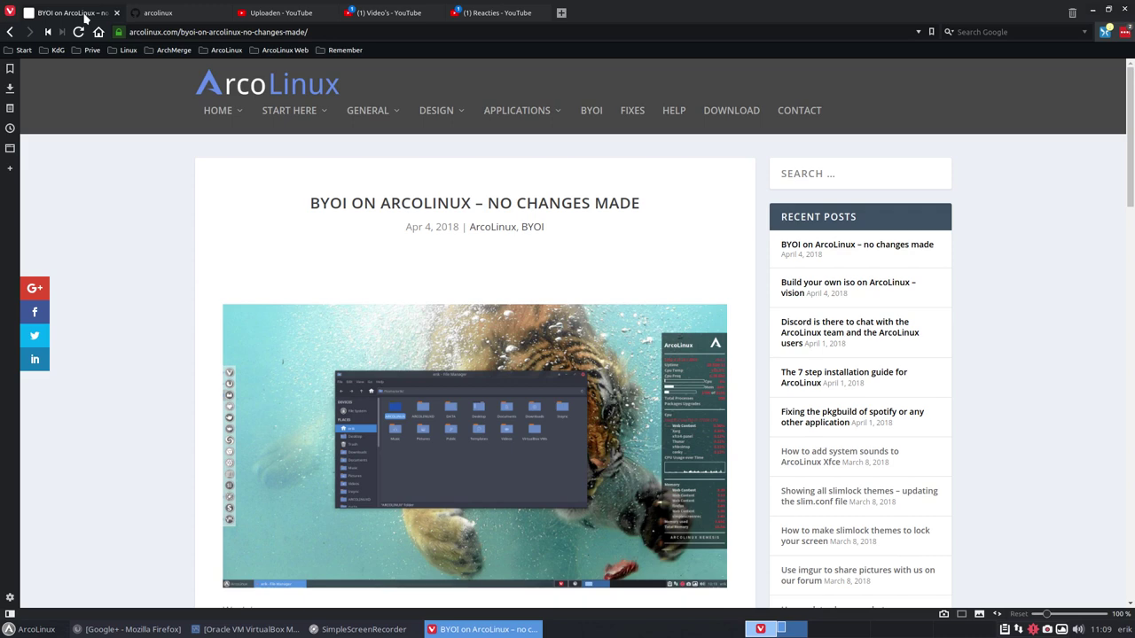
{"action": "scroll", "coordinate": [130, 261], "scroll_direction": "down", "scroll_amount": 3}
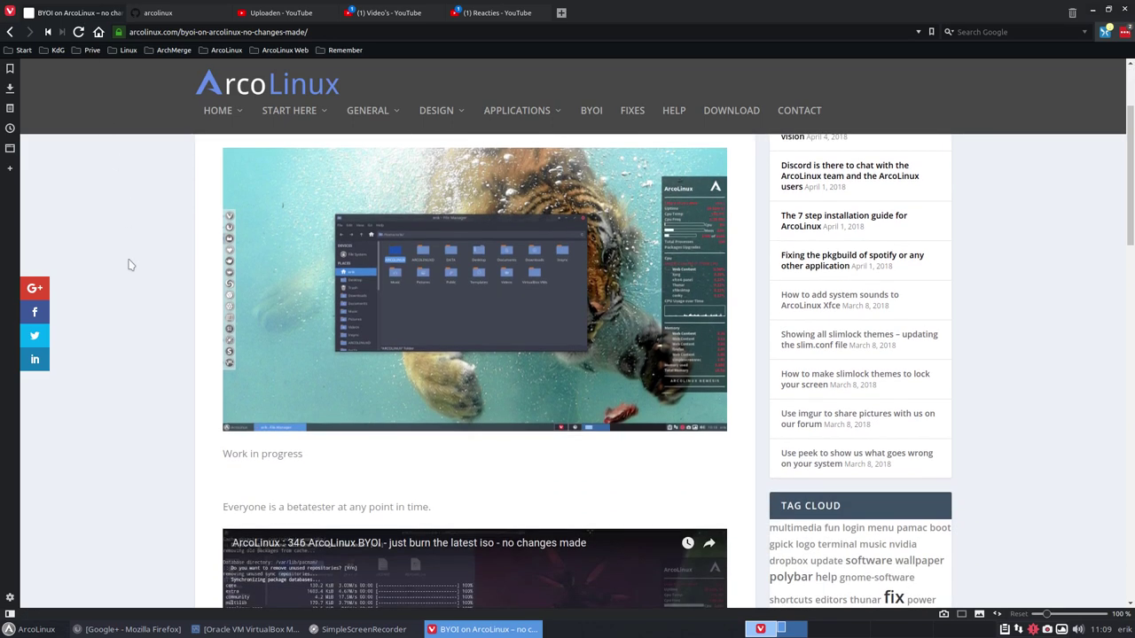
{"action": "left_click", "coordinate": [12, 32]}
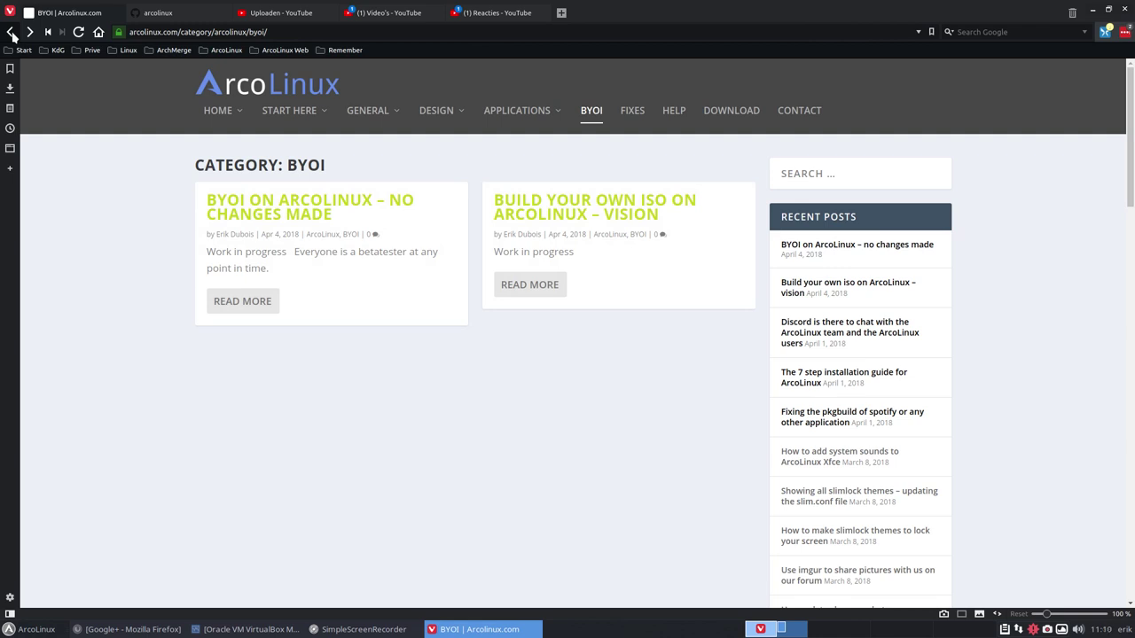
{"action": "left_click", "coordinate": [158, 15]}
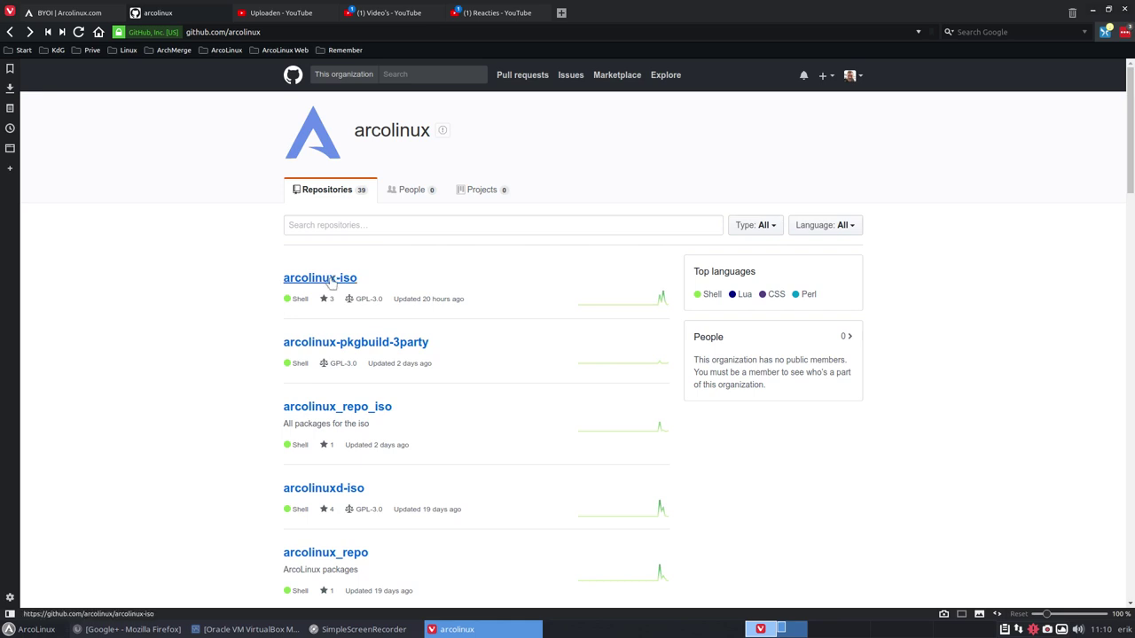
Copy the arcolinux-iso repository's HTTPS clone URL from Clone or download, then minimise Vivaldi.
{"action": "left_click", "coordinate": [330, 280]}
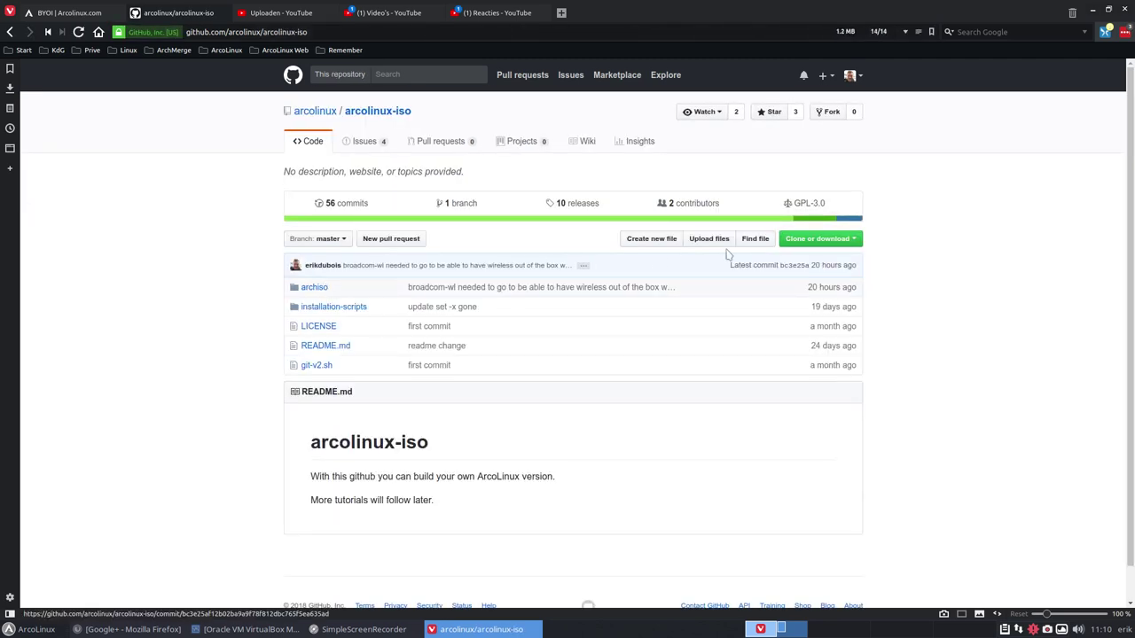
{"action": "left_click", "coordinate": [812, 239]}
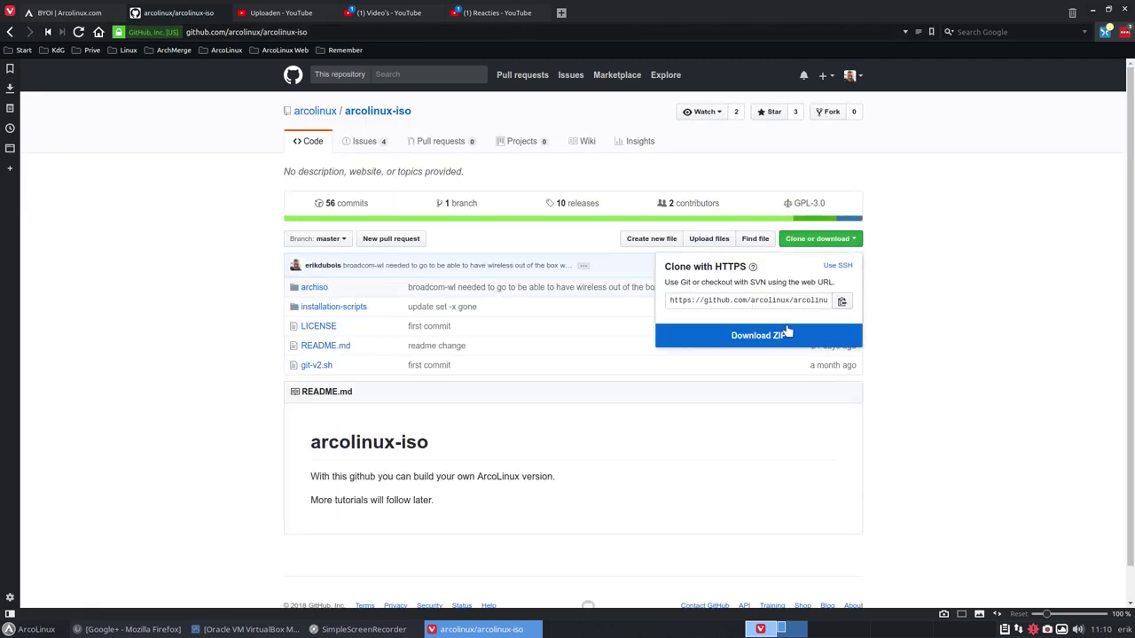
{"action": "left_click", "coordinate": [843, 302]}
{"action": "left_click", "coordinate": [1096, 15]}
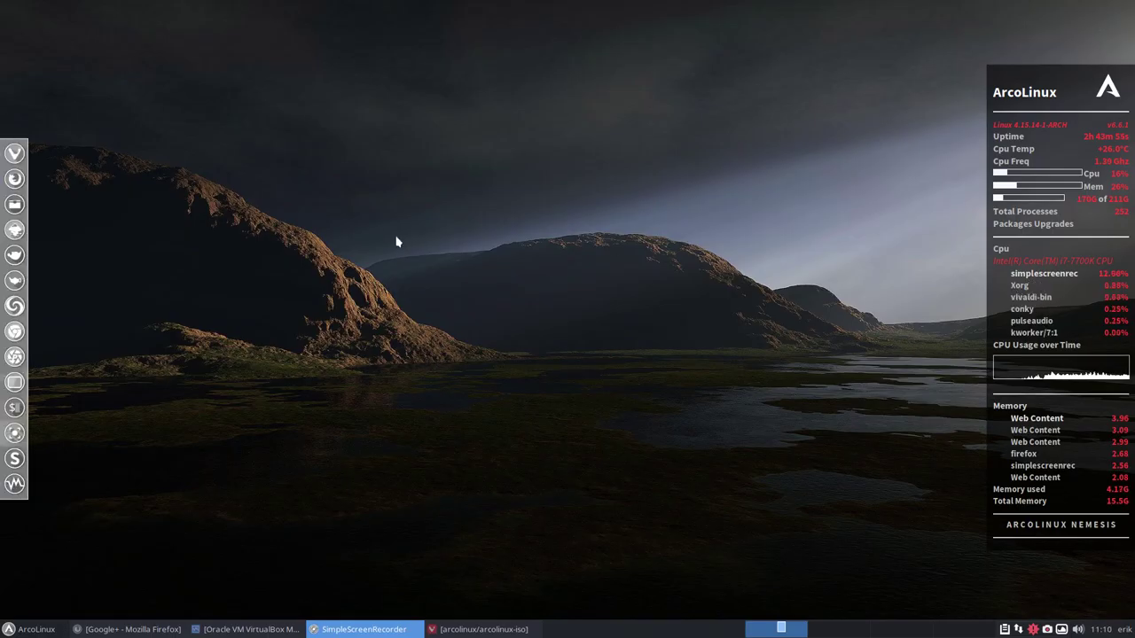
Open Thunar from the desktop, go to the home folder, and enter the empty ARCOLINUX folder.
{"action": "right_click", "coordinate": [323, 258]}
{"action": "left_click", "coordinate": [376, 262]}
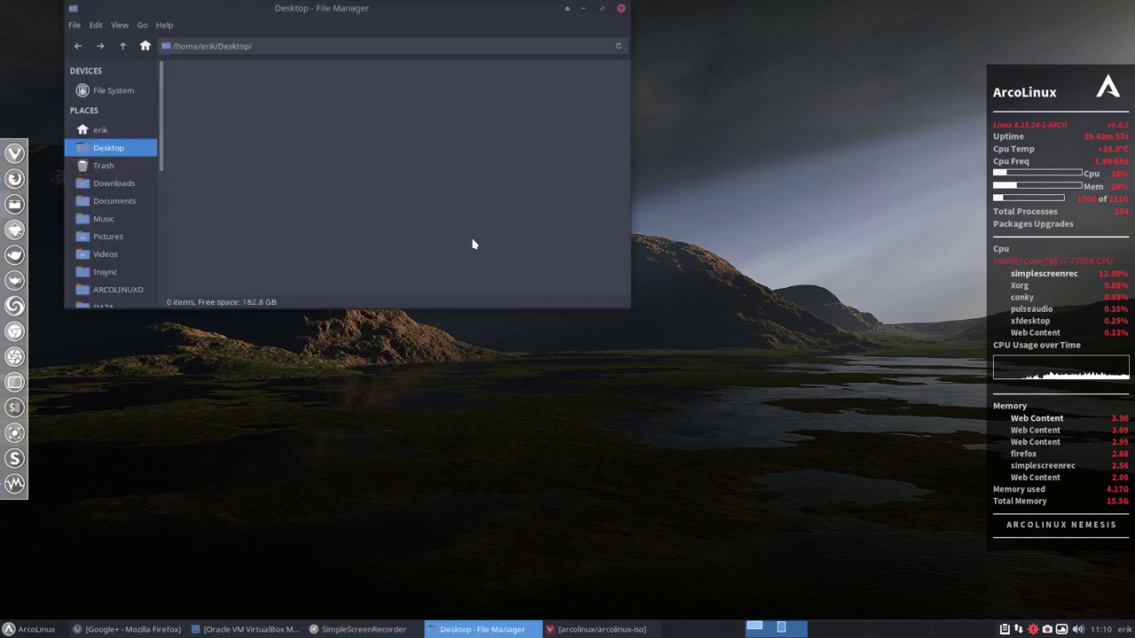
{"action": "left_click", "coordinate": [100, 131]}
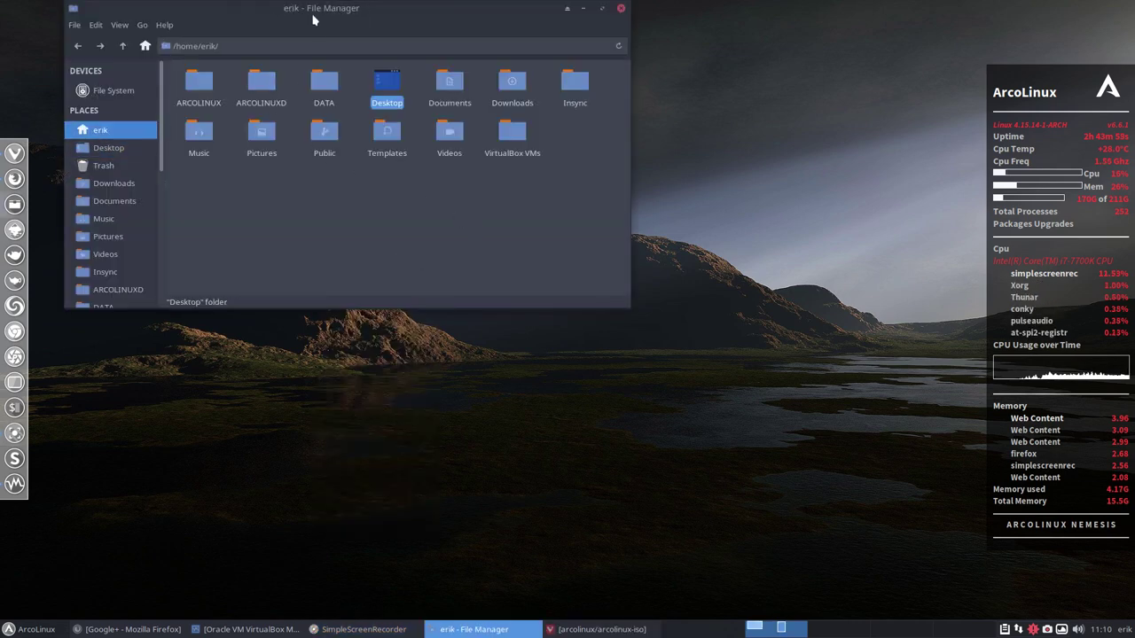
{"action": "left_click_drag", "start_coordinate": [316, 8], "coordinate": [481, 66]}
{"action": "left_click", "coordinate": [366, 148]}
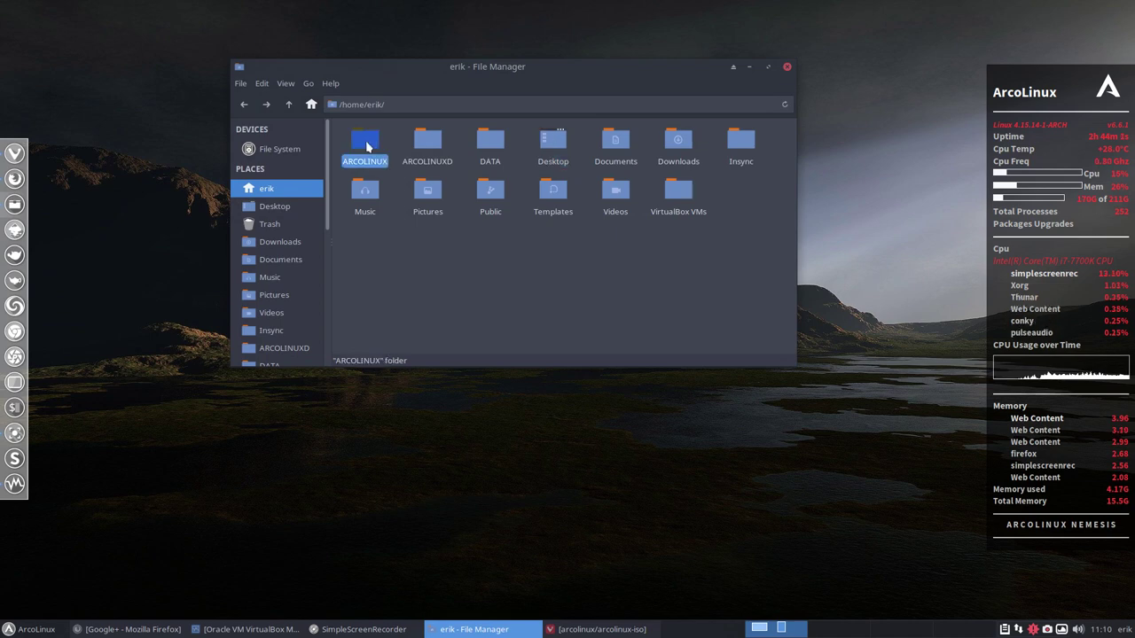
{"action": "double_click", "coordinate": [366, 147]}
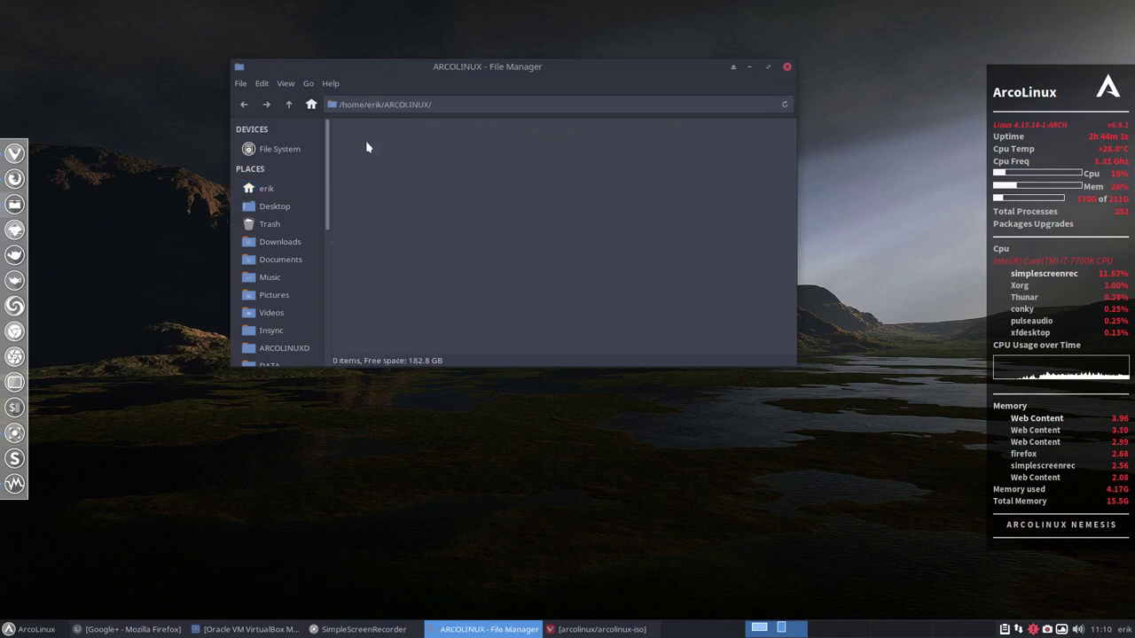
{"action": "right_click", "coordinate": [545, 167]}
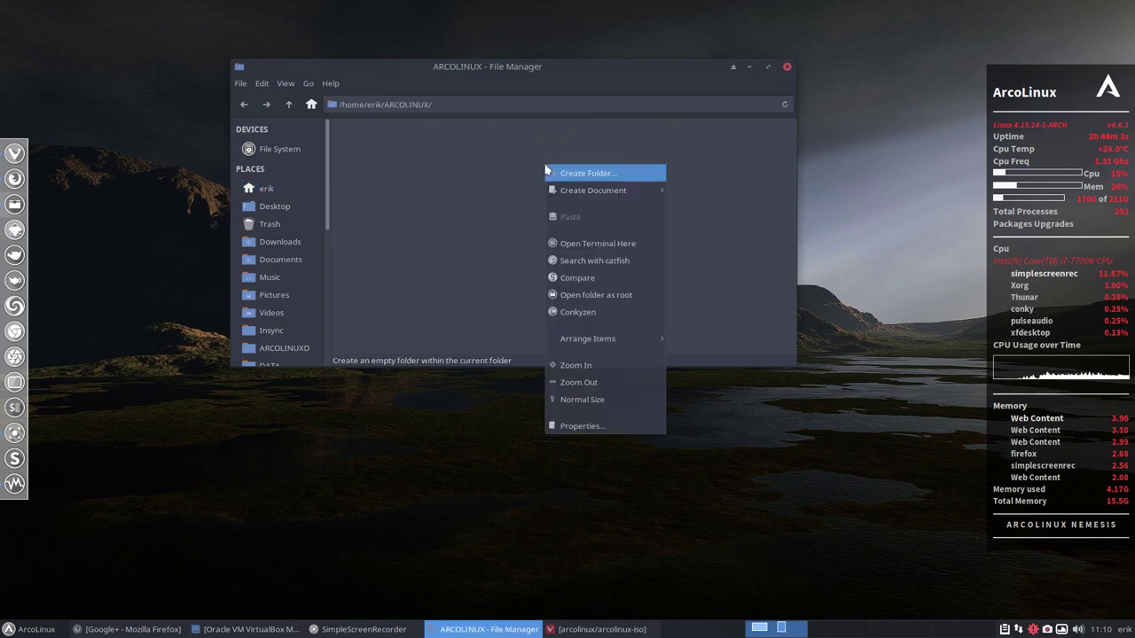
Run 'git clone' with the pasted arcolinux-iso URL in a terminal in ARCOLINUX, then close it.
{"action": "left_click", "coordinate": [591, 246]}
{"action": "type", "text": "git clone"}
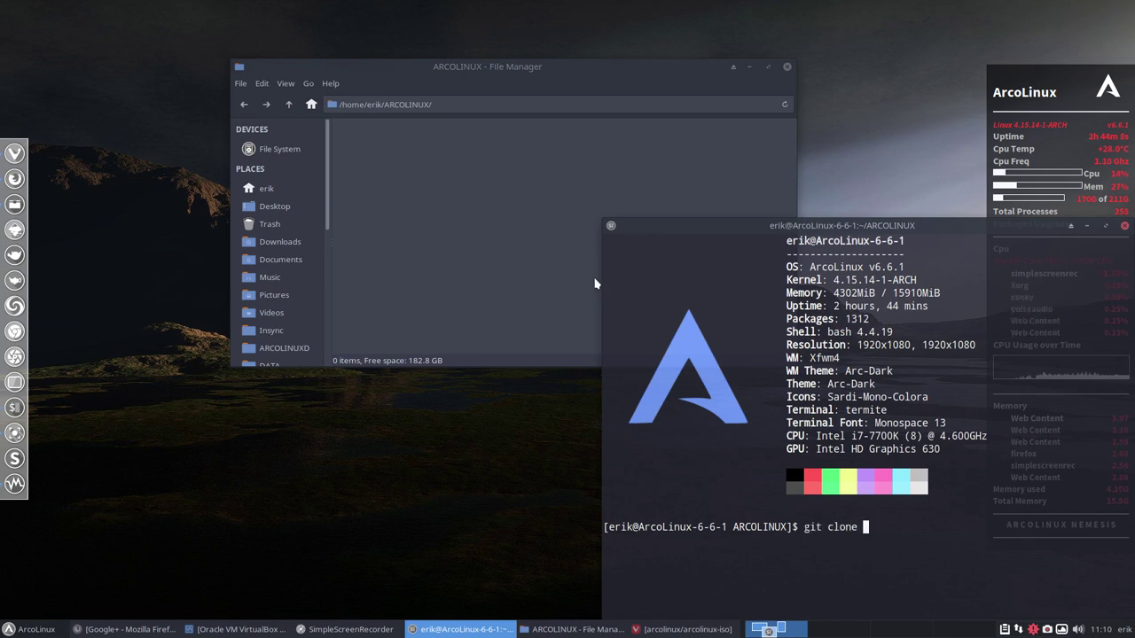
{"action": "key", "text": "ctrl+shift+v"}
{"action": "key", "text": "Return"}
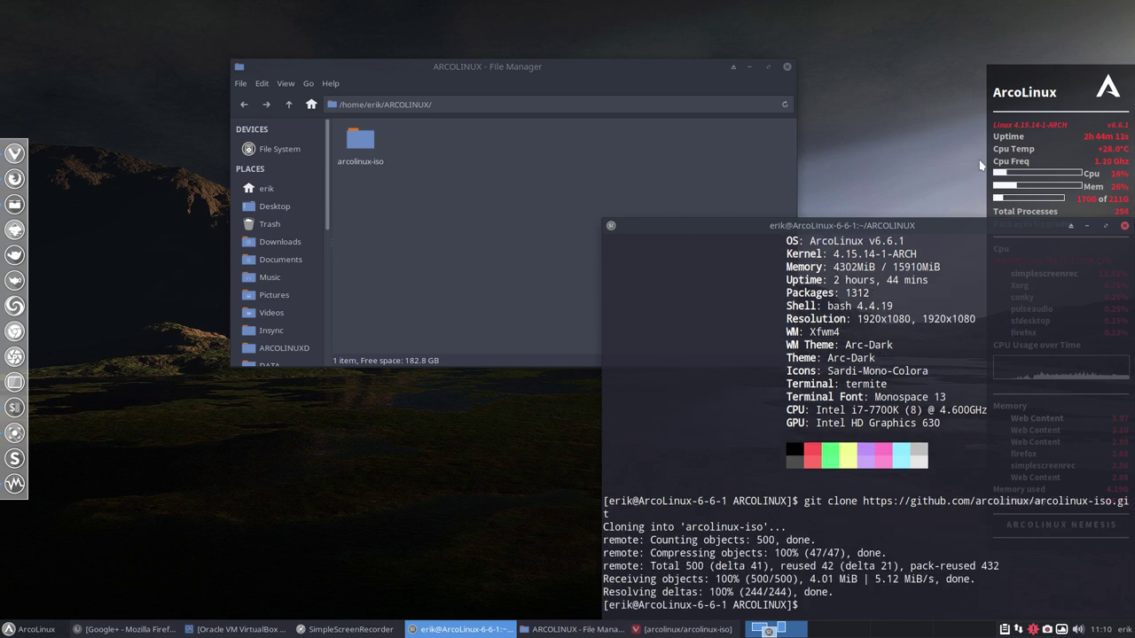
{"action": "left_click", "coordinate": [1124, 229]}
Confirm in Properties that arcolinux-iso holds 189 items (7.7 MB), then return to Vivaldi's repository page.
{"action": "left_click", "coordinate": [362, 142]}
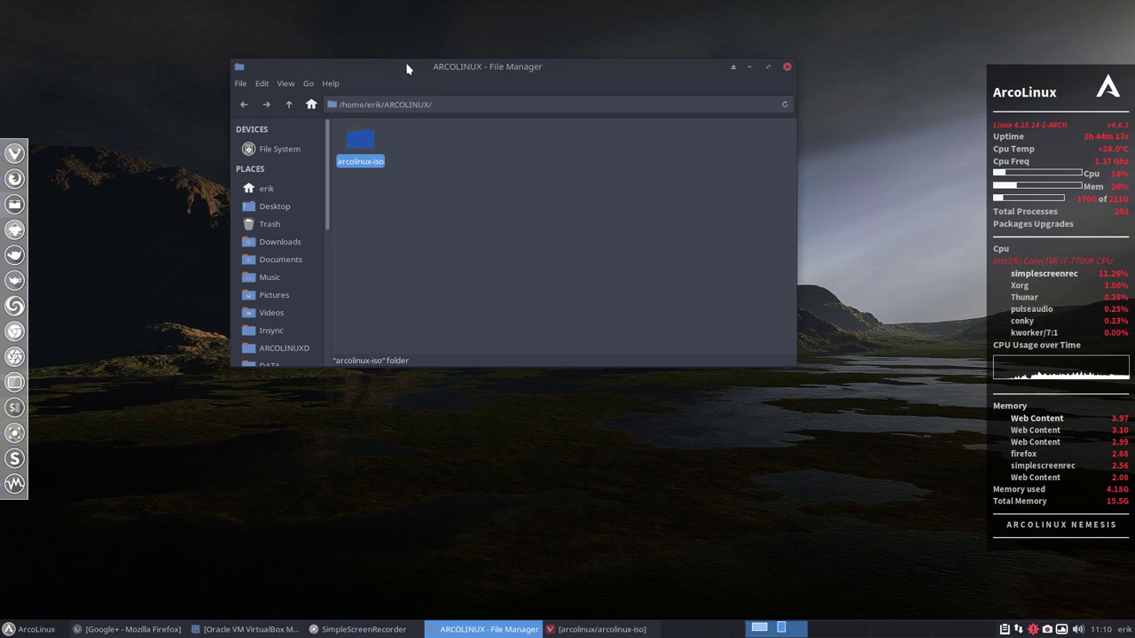
{"action": "left_click_drag", "start_coordinate": [410, 68], "coordinate": [312, 24]}
{"action": "right_click", "coordinate": [271, 101]}
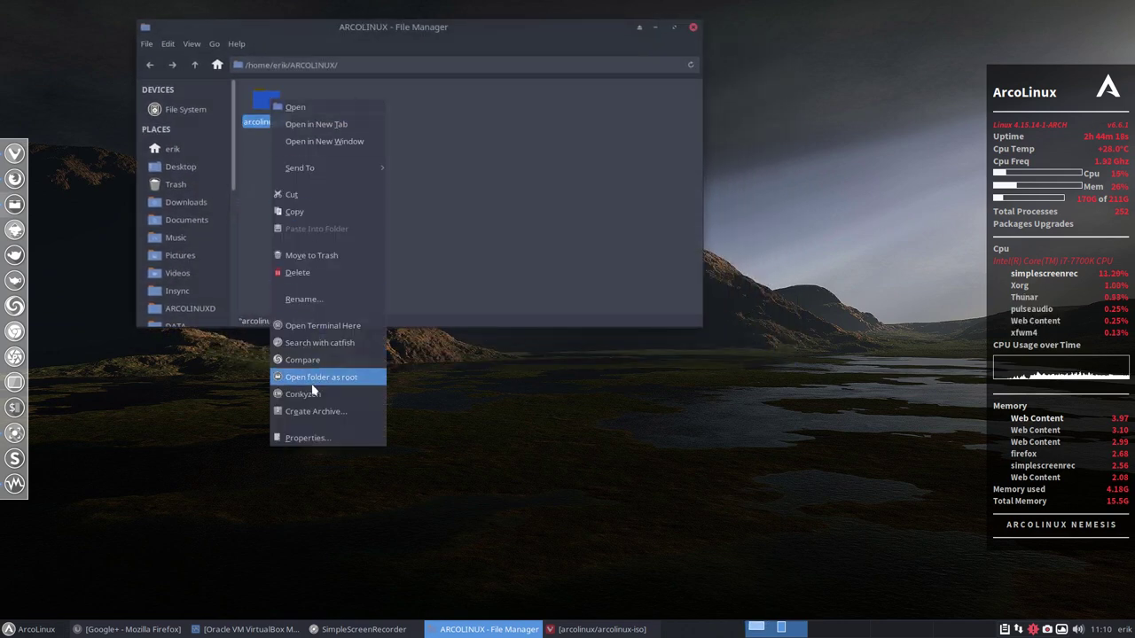
{"action": "left_click", "coordinate": [320, 438]}
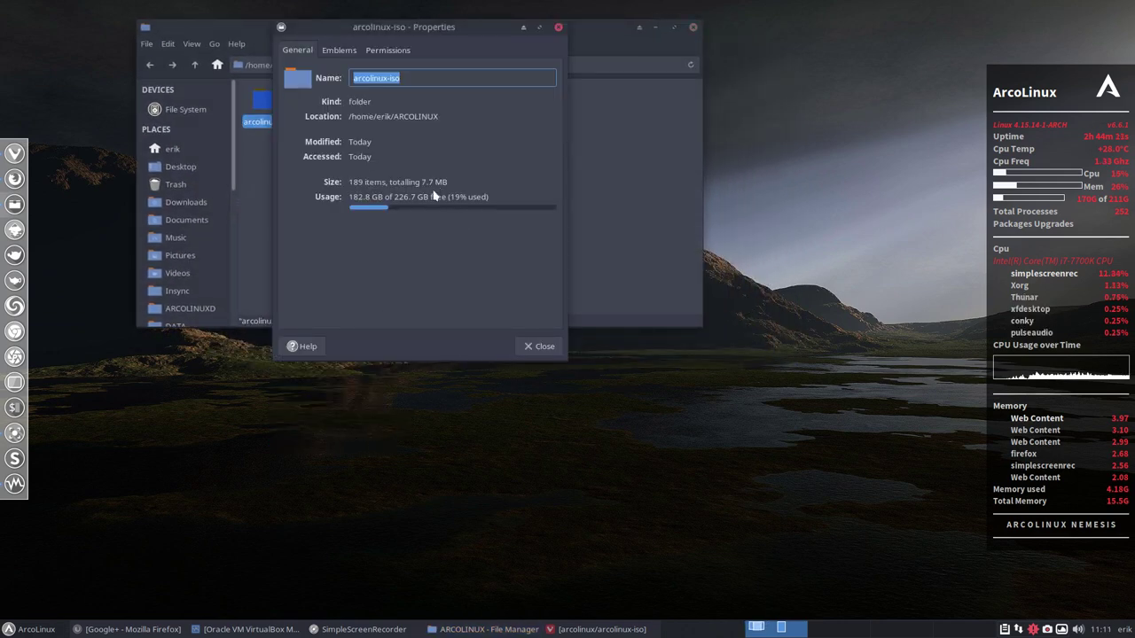
{"action": "left_click", "coordinate": [533, 349]}
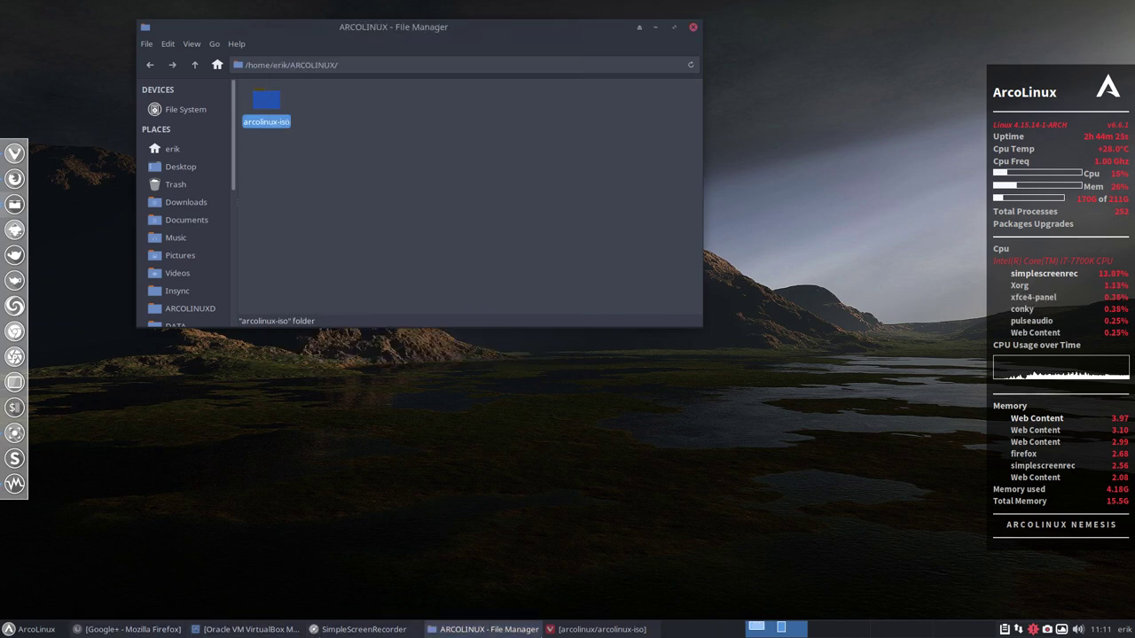
{"action": "left_click", "coordinate": [582, 630]}
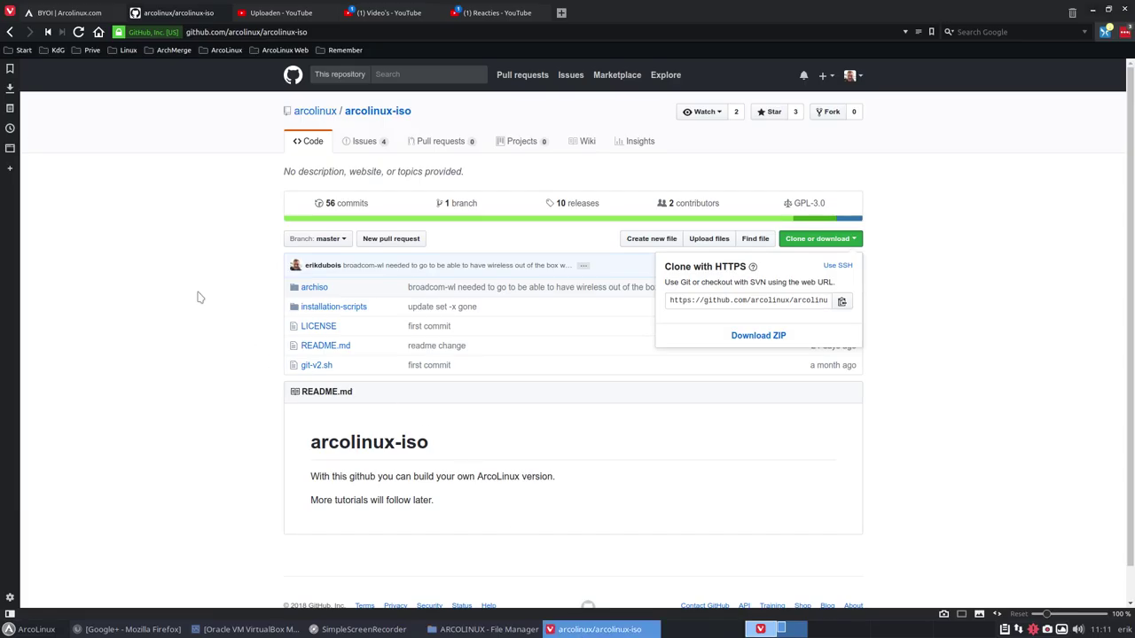
{"action": "left_click", "coordinate": [379, 118]}
{"action": "left_click", "coordinate": [81, 12]}
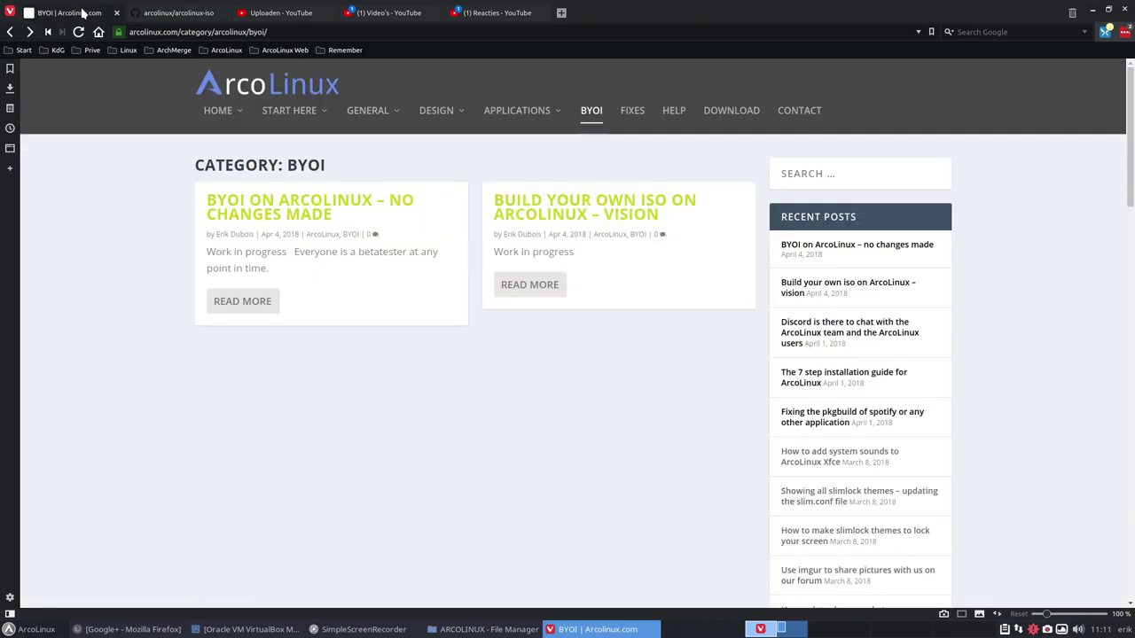
{"action": "left_click", "coordinate": [10, 33]}
{"action": "scroll", "coordinate": [320, 254], "scroll_direction": "up", "scroll_amount": 15}
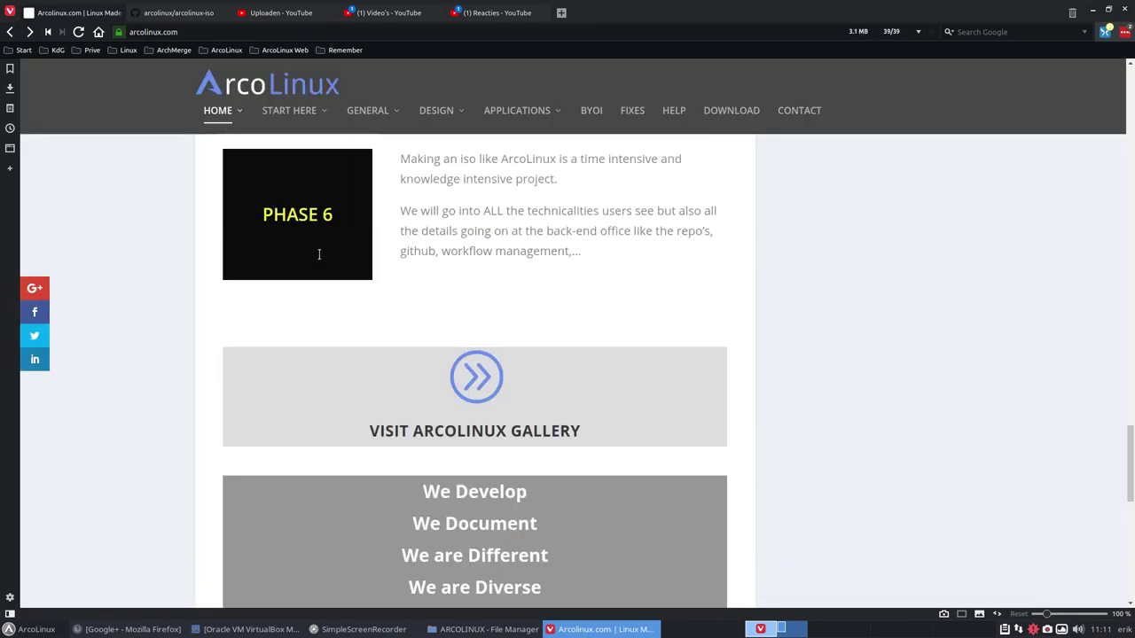
{"action": "scroll", "coordinate": [320, 254], "scroll_direction": "up", "scroll_amount": 20}
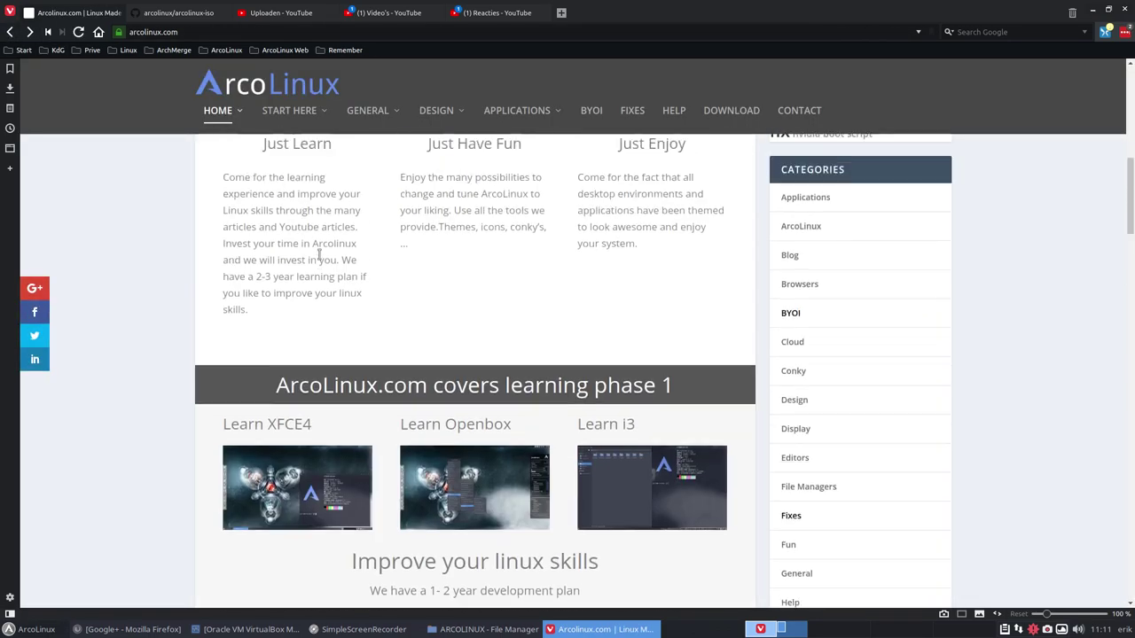
{"action": "scroll", "coordinate": [319, 254], "scroll_direction": "down", "scroll_amount": 1}
{"action": "scroll", "coordinate": [319, 255], "scroll_direction": "up", "scroll_amount": 2}
{"action": "scroll", "coordinate": [321, 259], "scroll_direction": "down", "scroll_amount": 1}
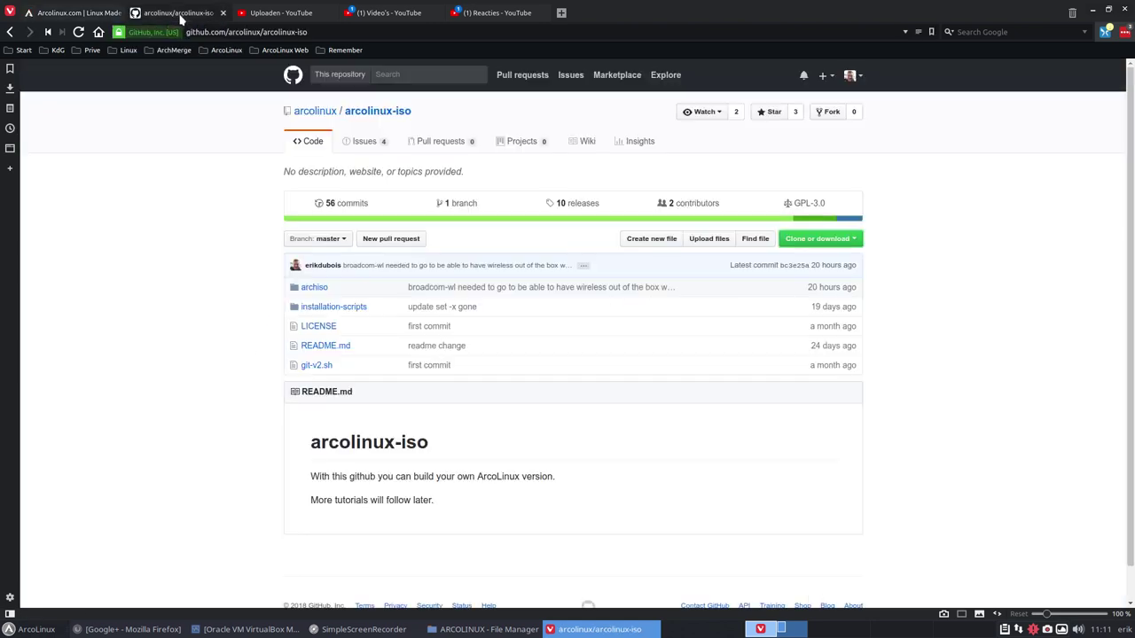
Go to the arcolinux GitHub organization page and scroll its repository list down to arcolinux-root.
{"action": "left_click", "coordinate": [315, 110]}
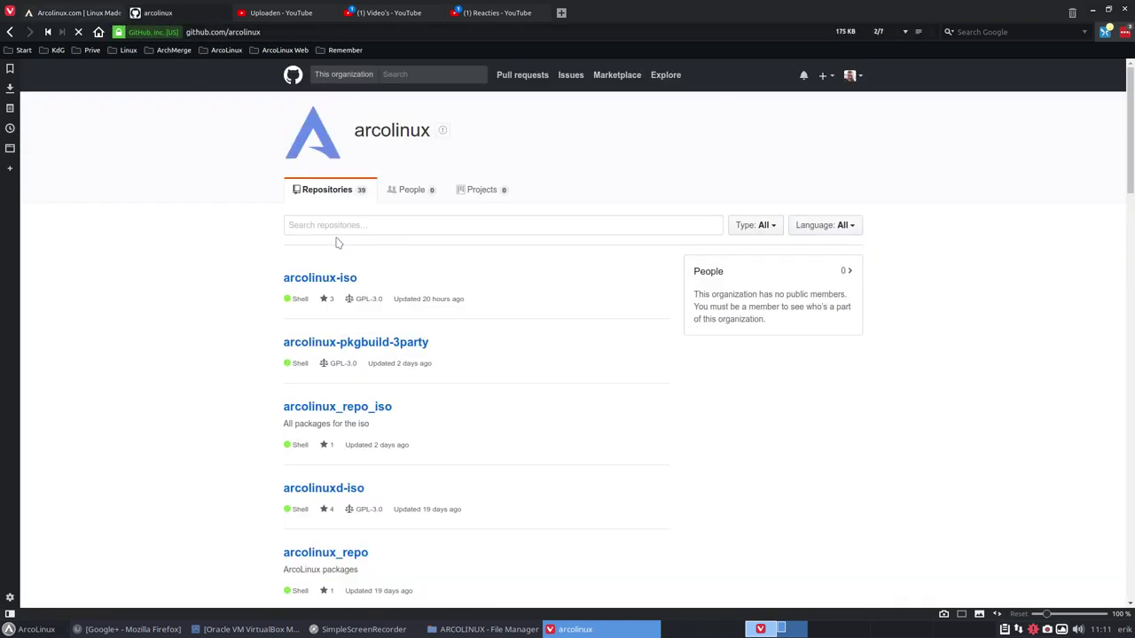
{"action": "scroll", "coordinate": [236, 225], "scroll_direction": "down", "scroll_amount": 3}
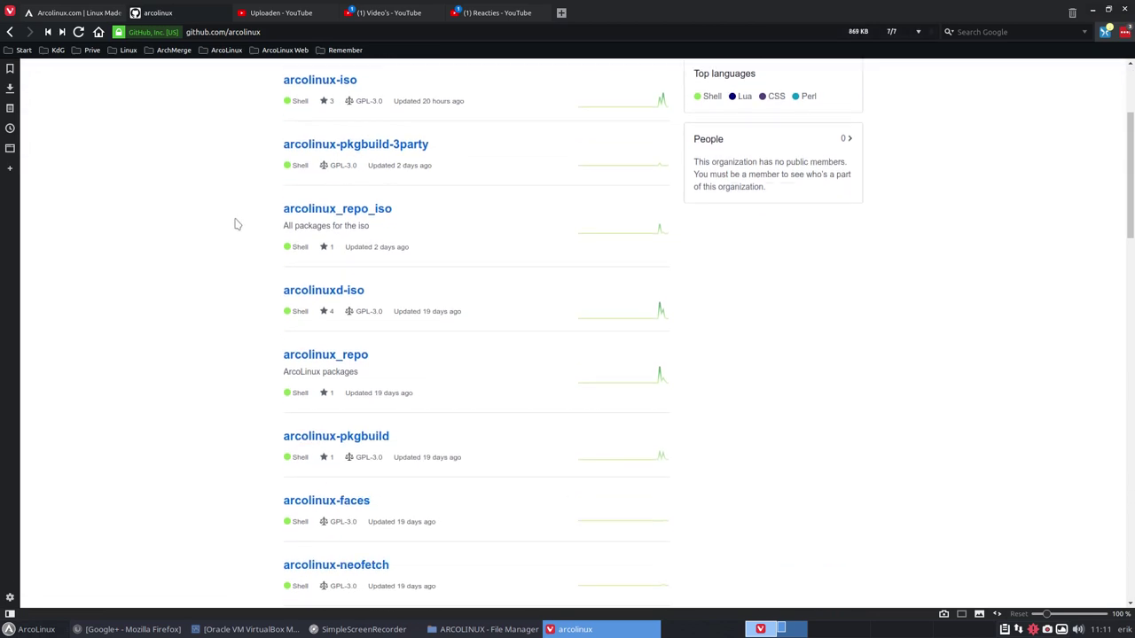
{"action": "scroll", "coordinate": [235, 224], "scroll_direction": "down", "scroll_amount": 7}
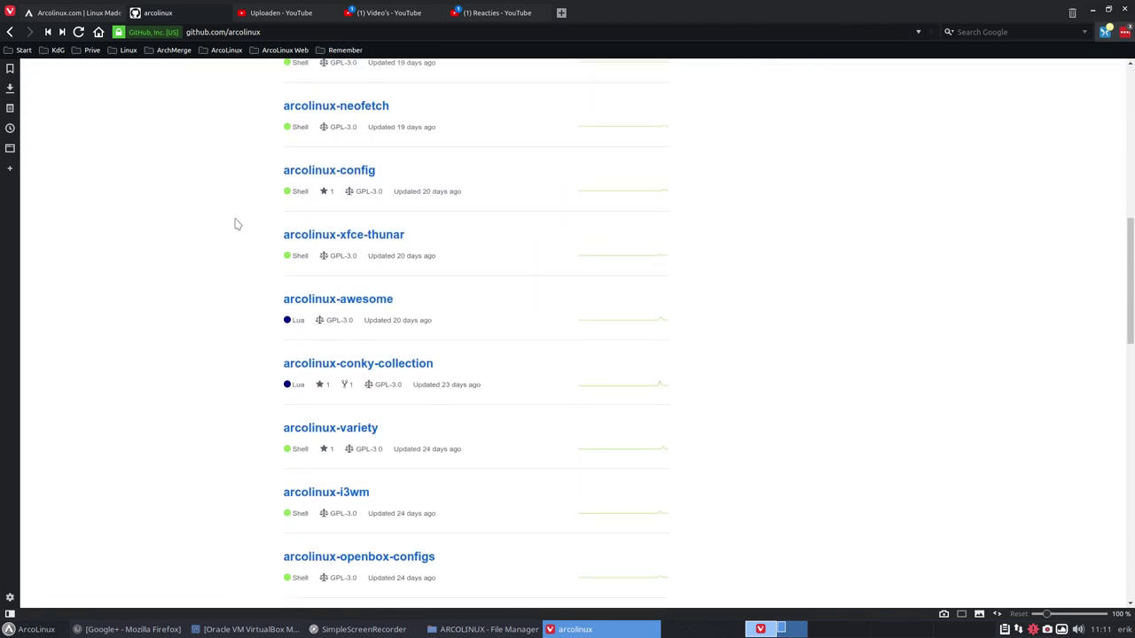
{"action": "scroll", "coordinate": [236, 224], "scroll_direction": "down", "scroll_amount": 10}
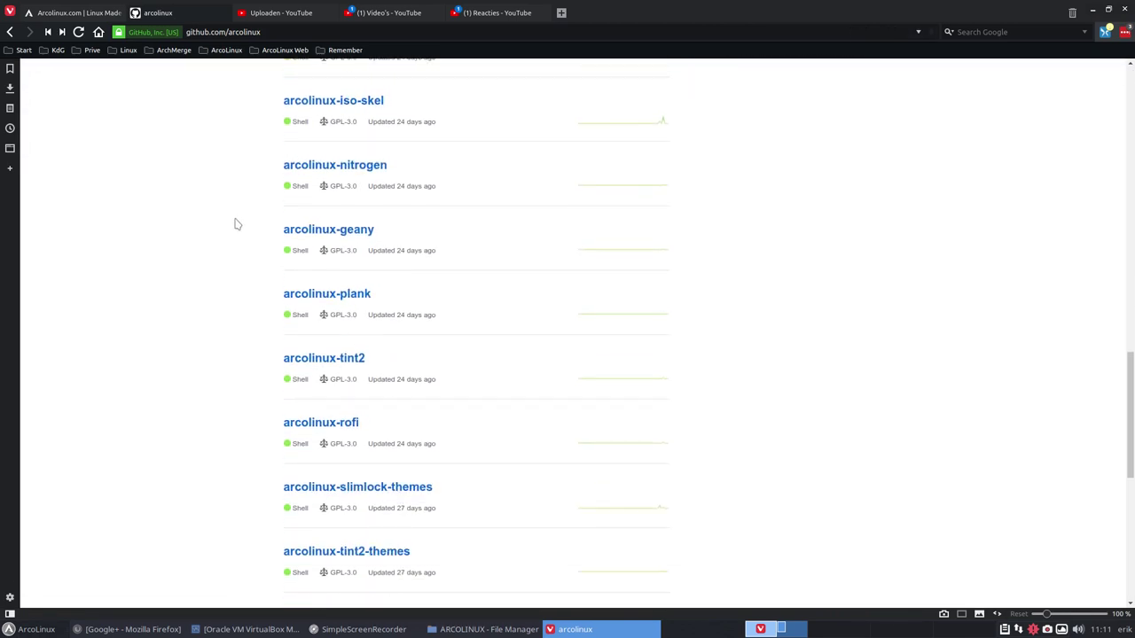
{"action": "scroll", "coordinate": [236, 224], "scroll_direction": "down", "scroll_amount": 5}
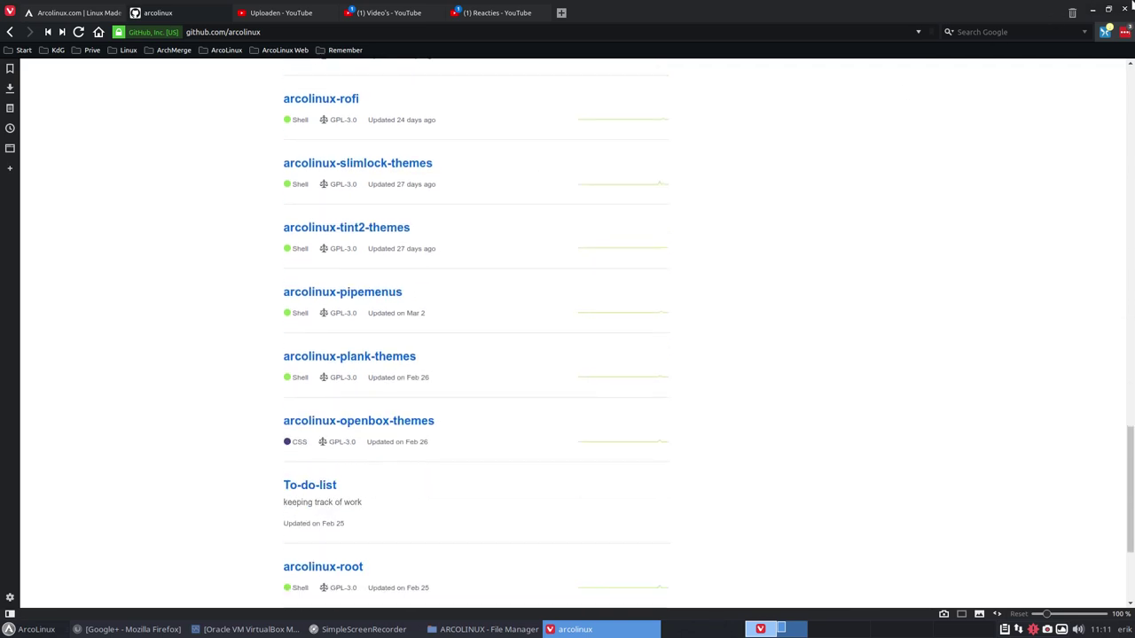
Minimise Vivaldi, then open arcolinux-iso/installation-scripts in Thunar, placed at the screen's top-left.
{"action": "left_click", "coordinate": [1093, 13]}
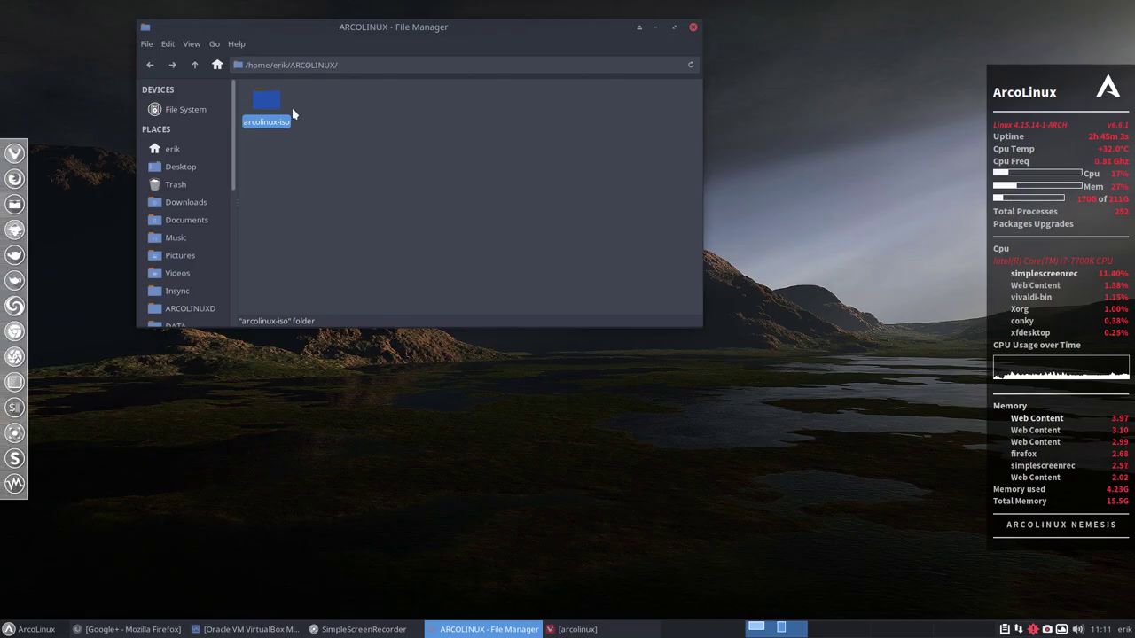
{"action": "double_click", "coordinate": [268, 104]}
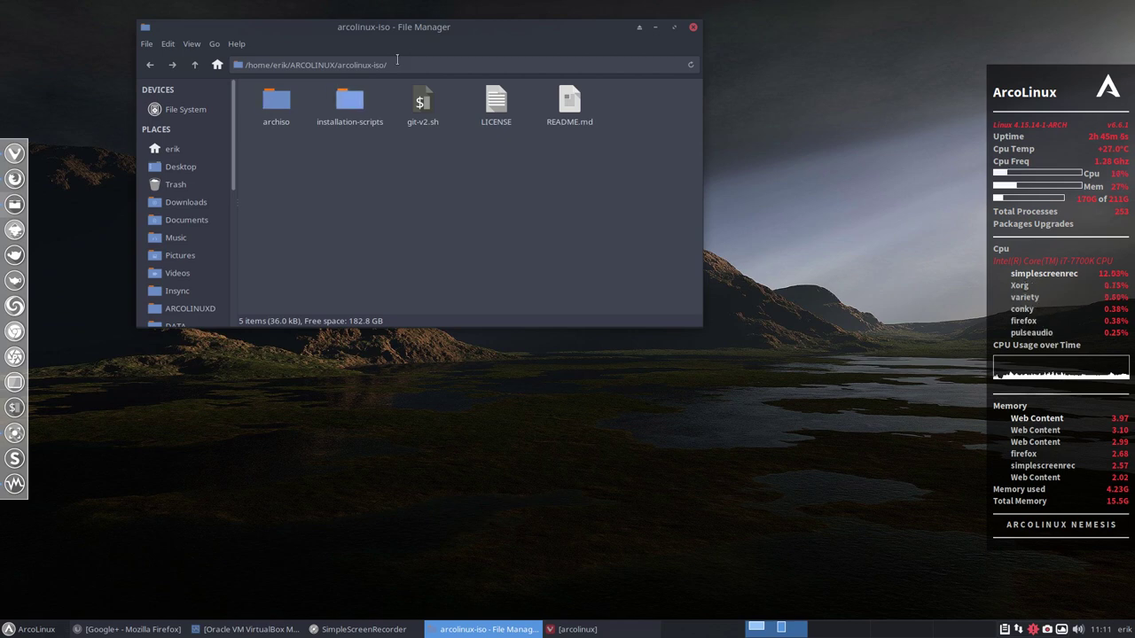
{"action": "left_click_drag", "start_coordinate": [403, 30], "coordinate": [266, 11]}
{"action": "left_click_drag", "start_coordinate": [4, 6], "coordinate": [3, 6]}
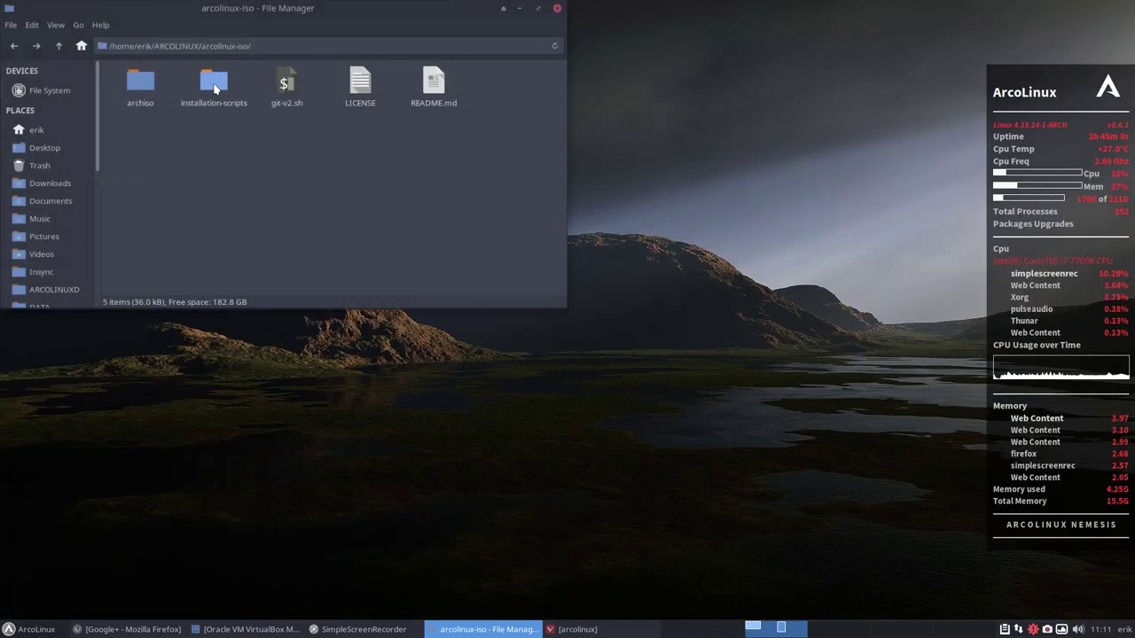
{"action": "double_click", "coordinate": [214, 87]}
Open a right-half terminal in installation-scripts with ./30-build-the-iso-local.sh typed at the prompt.
{"action": "right_click", "coordinate": [356, 192]}
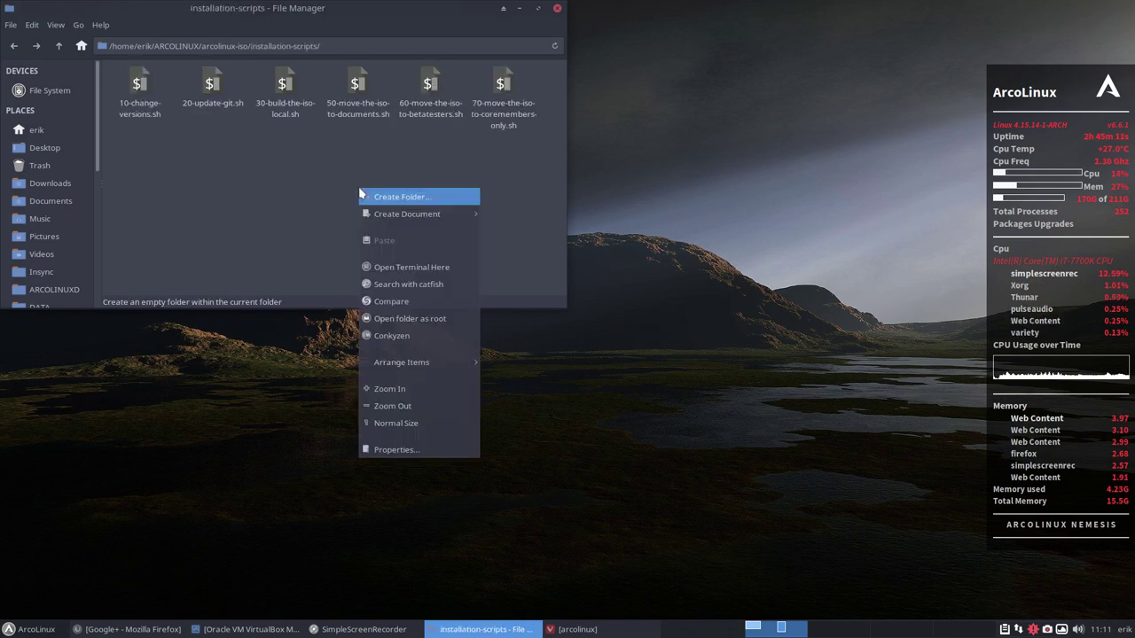
{"action": "left_click", "coordinate": [412, 267]}
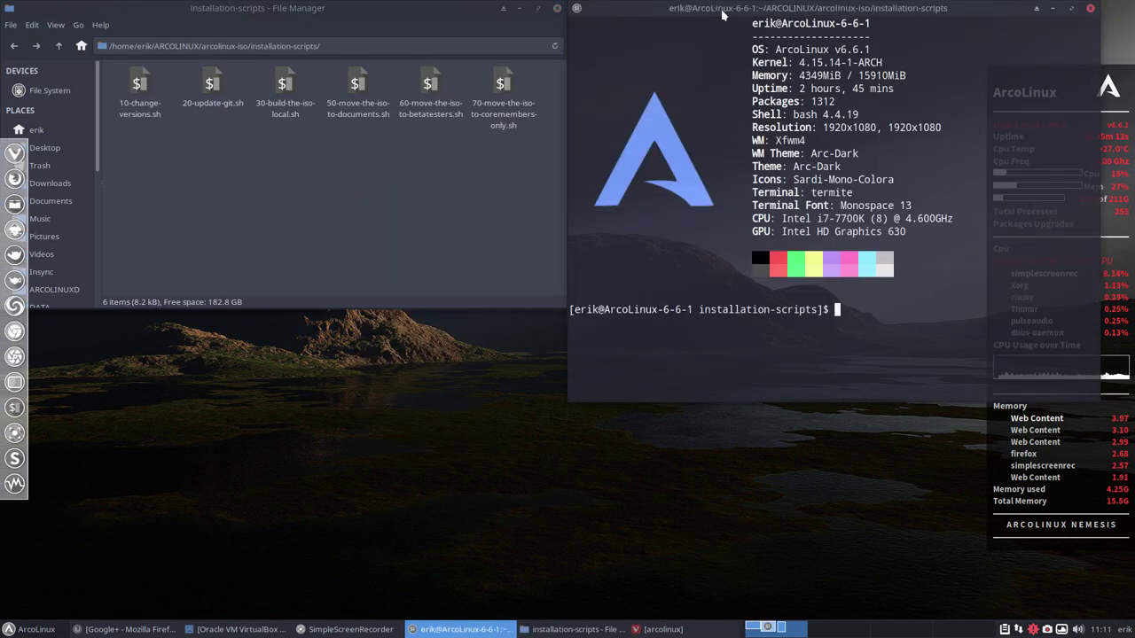
{"action": "left_click_drag", "start_coordinate": [823, 116], "coordinate": [1134, 157]}
{"action": "left_click", "coordinate": [285, 88]}
{"action": "left_click", "coordinate": [838, 328]}
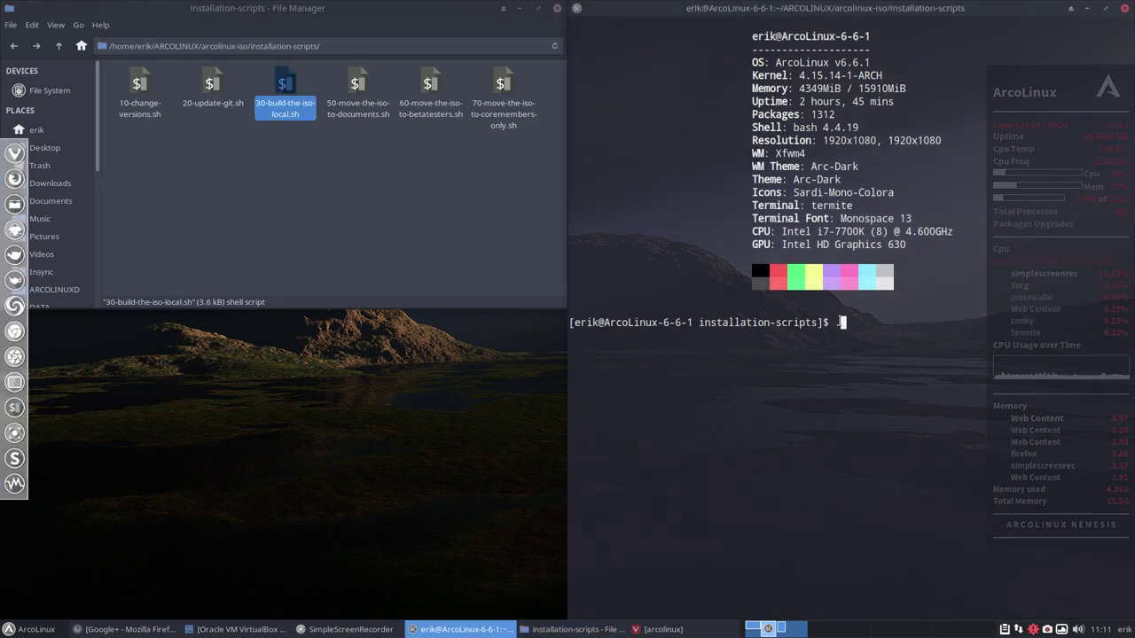
{"action": "type", "text": "./30"}
{"action": "key", "text": "Tab"}
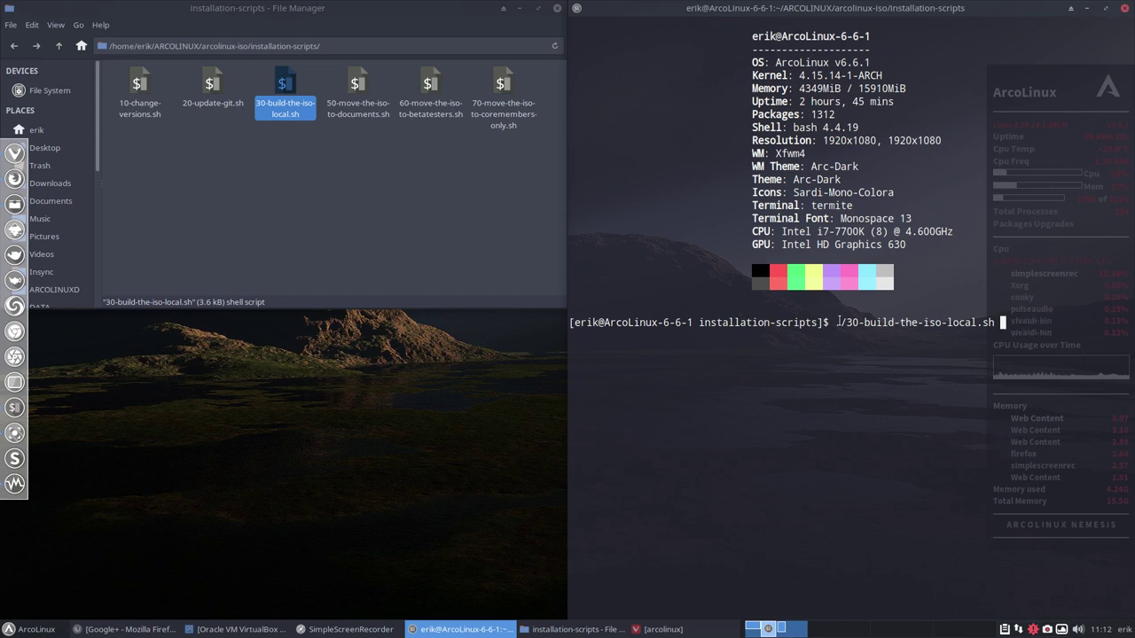
In Thunar, go up to arcolinux-iso and open the archiso folder.
{"action": "left_click", "coordinate": [186, 197]}
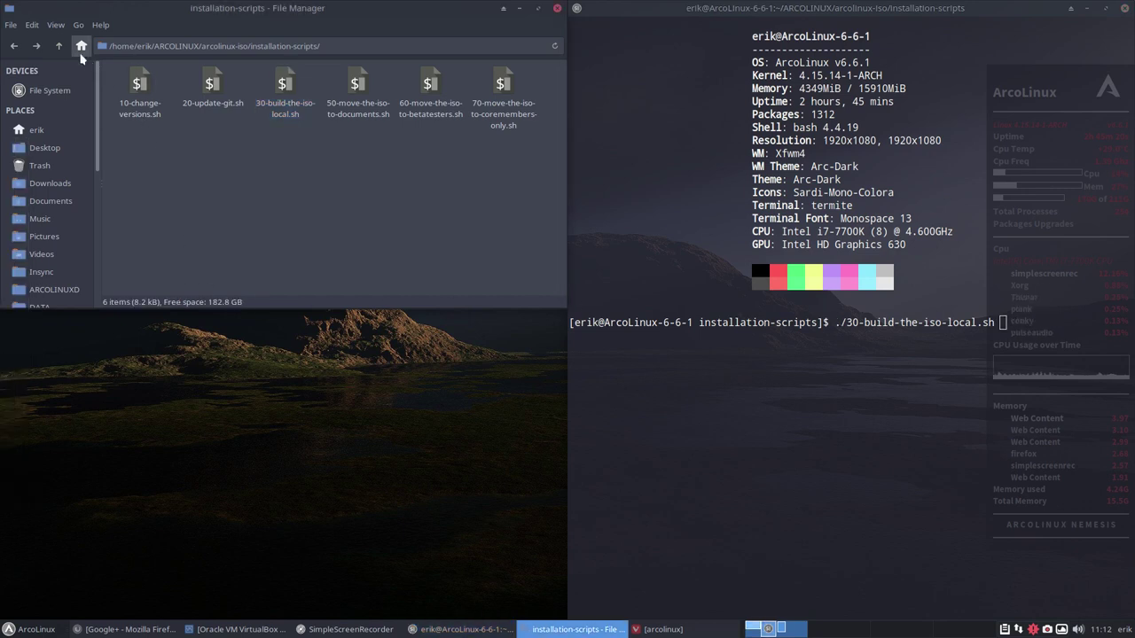
{"action": "left_click", "coordinate": [59, 46]}
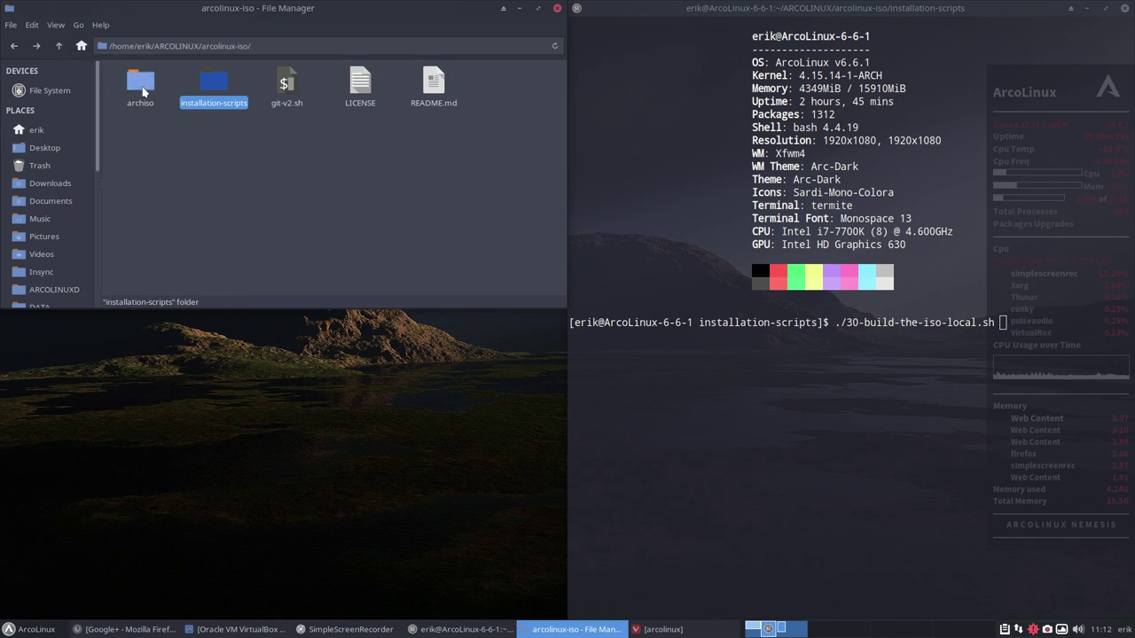
{"action": "double_click", "coordinate": [140, 89]}
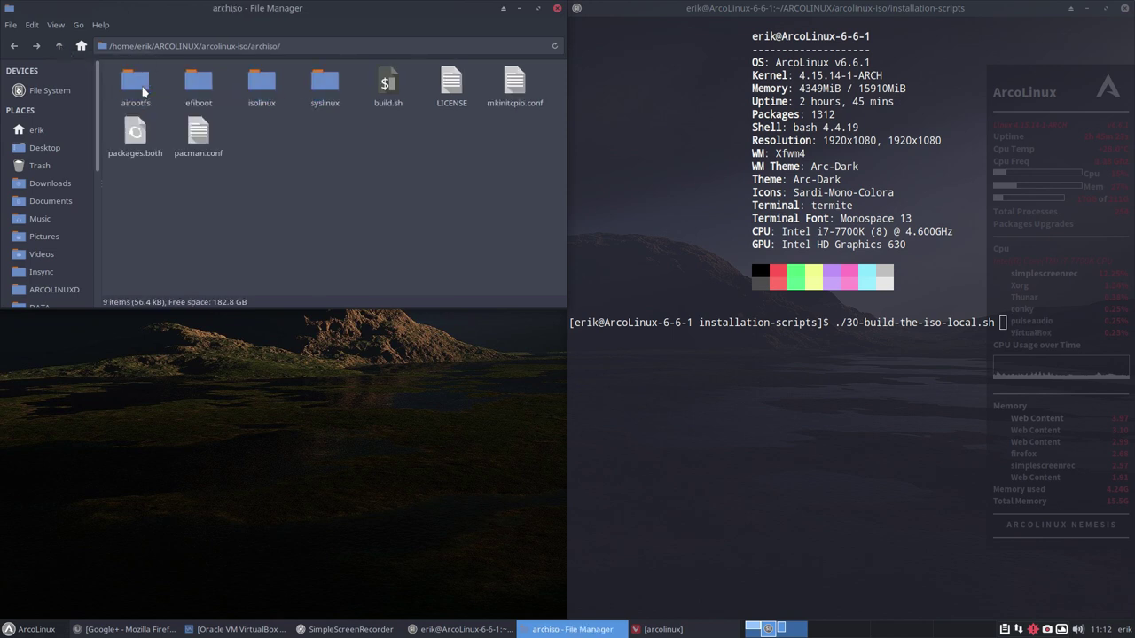
Open archiso's packages.both package list in Atom.
{"action": "left_click", "coordinate": [135, 133]}
{"action": "double_click", "coordinate": [135, 133]}
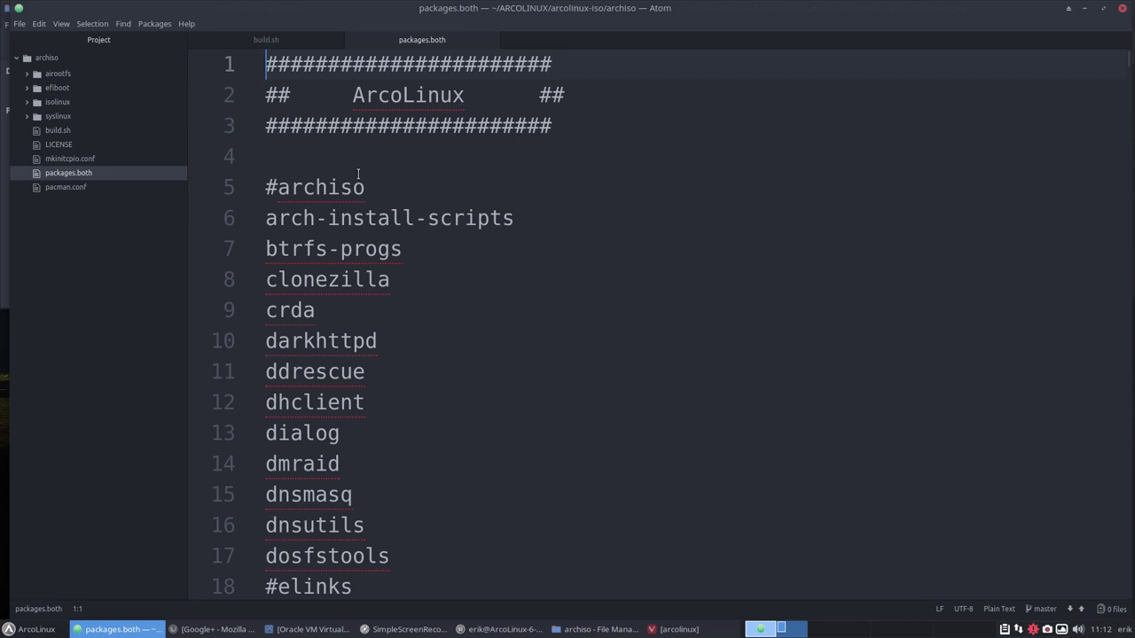
{"action": "left_click", "coordinate": [266, 188]}
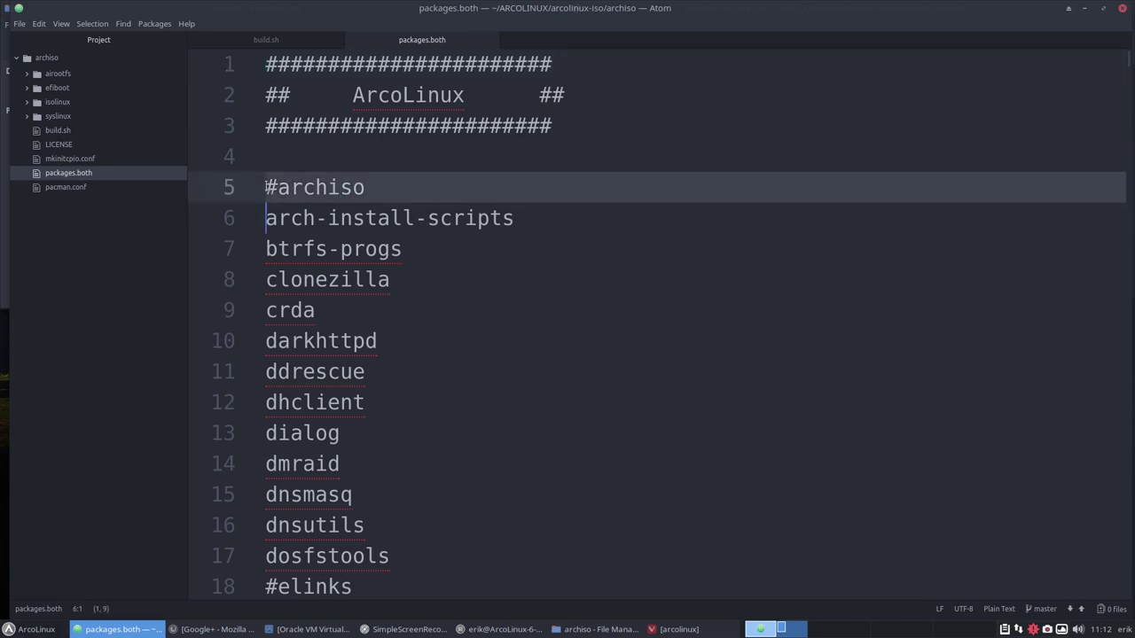
{"action": "scroll", "coordinate": [266, 188], "scroll_direction": "down", "scroll_amount": 10}
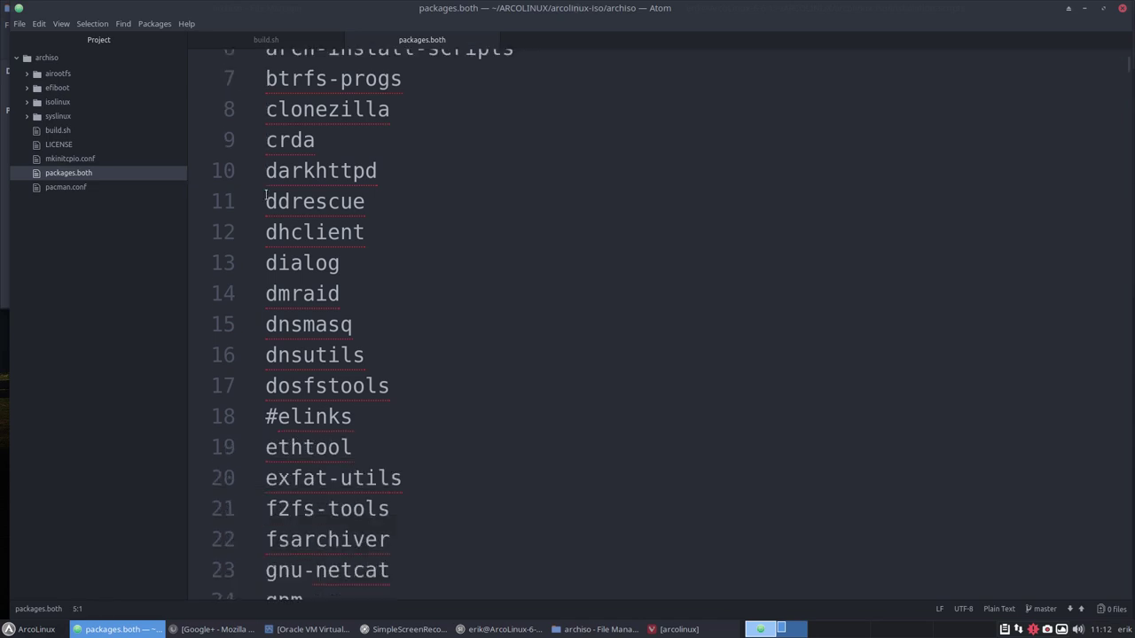
{"action": "scroll", "coordinate": [280, 227], "scroll_direction": "down", "scroll_amount": 6}
{"action": "scroll", "coordinate": [280, 226], "scroll_direction": "down", "scroll_amount": 3}
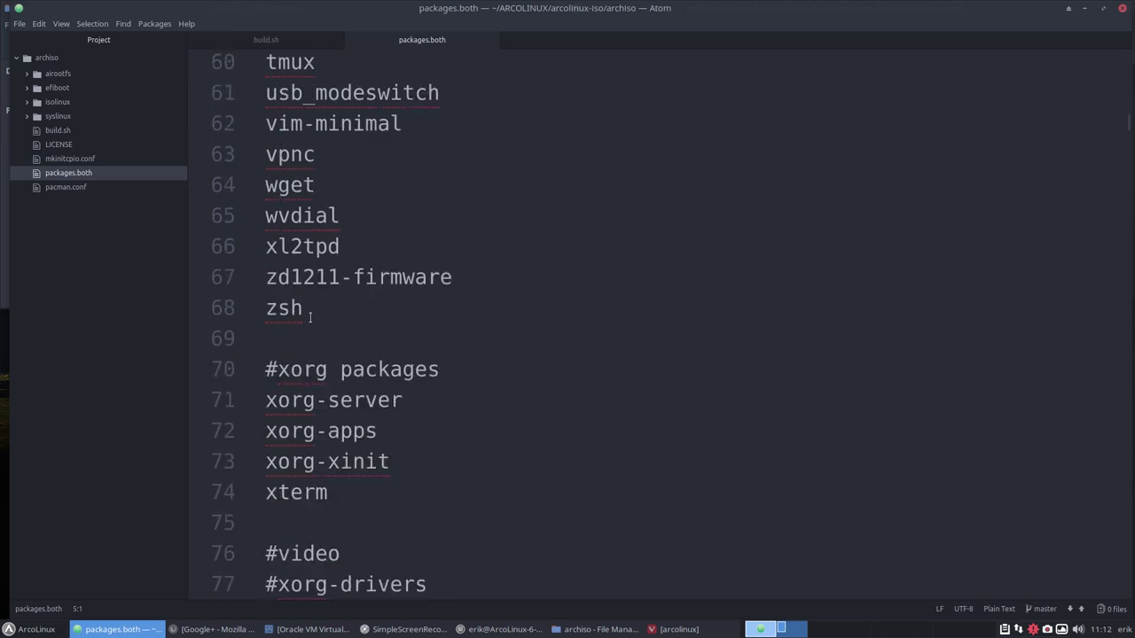
{"action": "scroll", "coordinate": [309, 317], "scroll_direction": "down", "scroll_amount": 3}
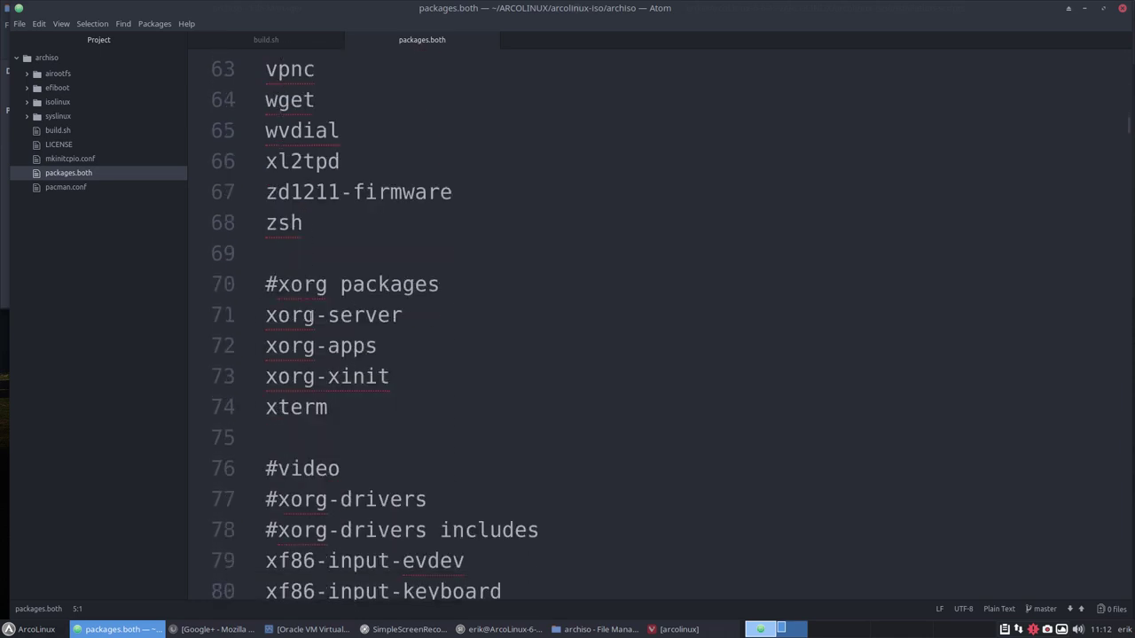
{"action": "left_click_drag", "start_coordinate": [337, 293], "coordinate": [233, 178]}
{"action": "left_click", "coordinate": [355, 296]}
{"action": "scroll", "coordinate": [355, 298], "scroll_direction": "down", "scroll_amount": 3}
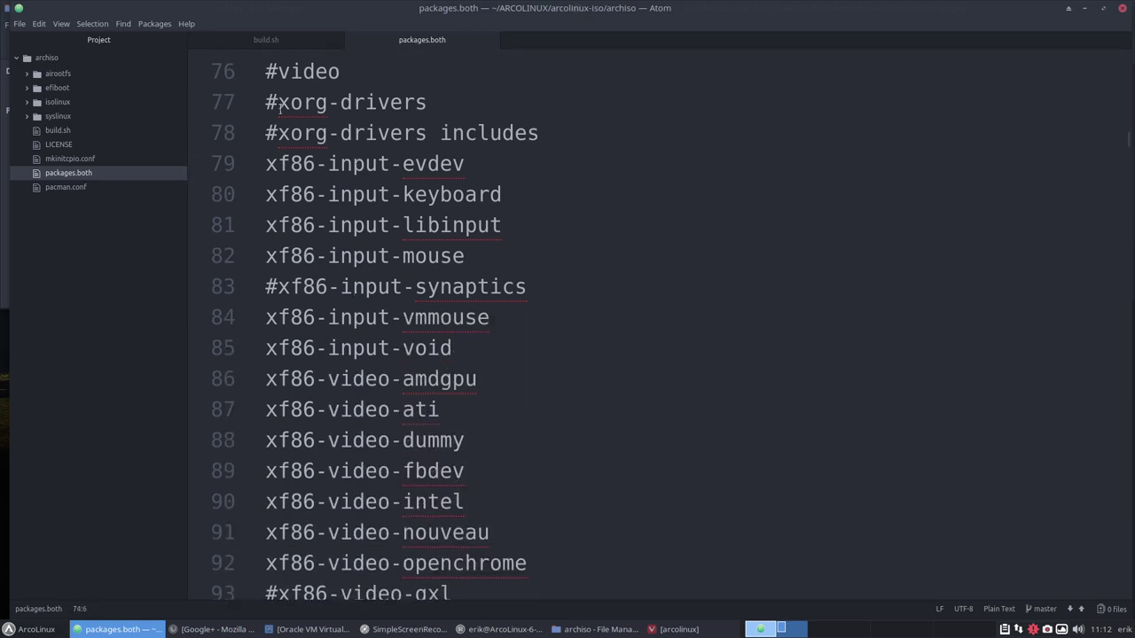
{"action": "left_click_drag", "start_coordinate": [265, 68], "coordinate": [267, 106]}
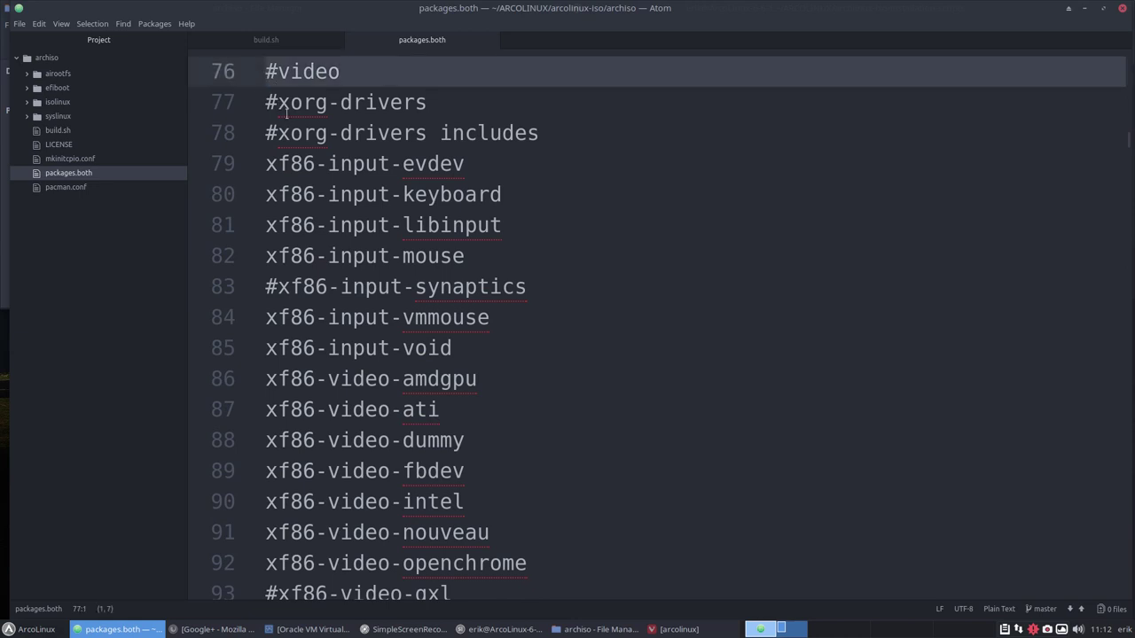
{"action": "scroll", "coordinate": [285, 111], "scroll_direction": "down", "scroll_amount": 2}
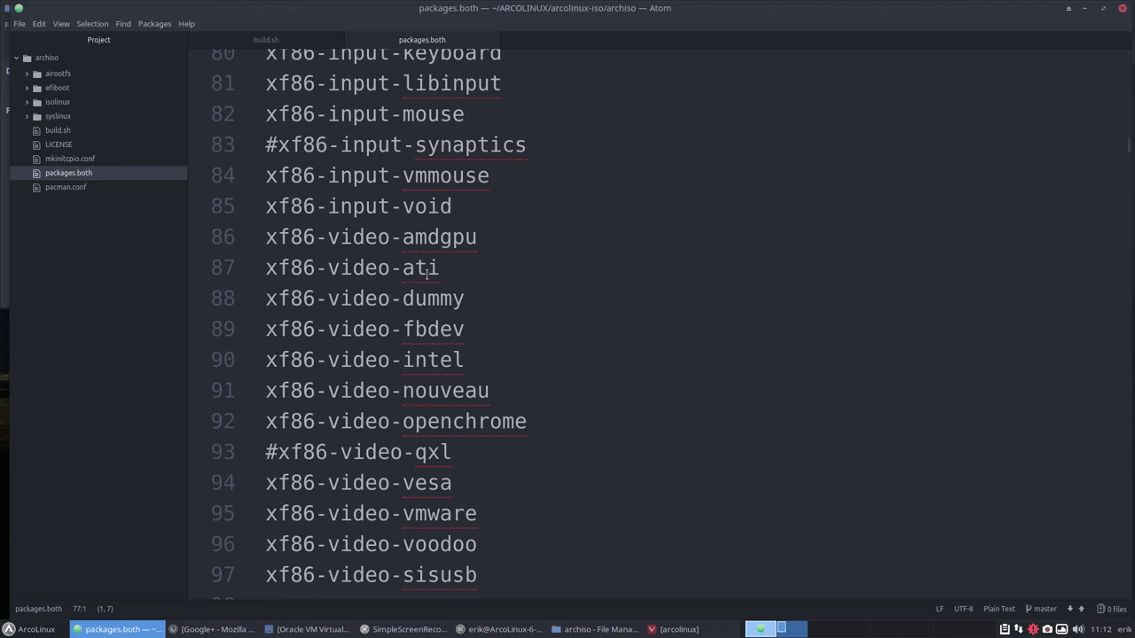
{"action": "scroll", "coordinate": [331, 168], "scroll_direction": "down", "scroll_amount": 4}
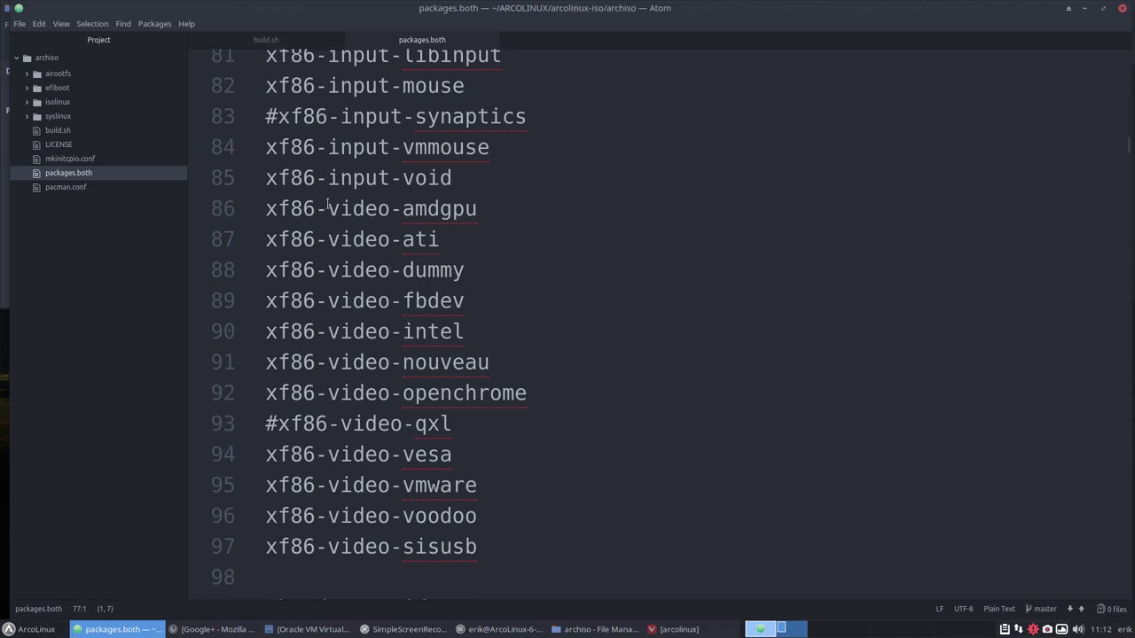
{"action": "scroll", "coordinate": [327, 204], "scroll_direction": "down", "scroll_amount": 3}
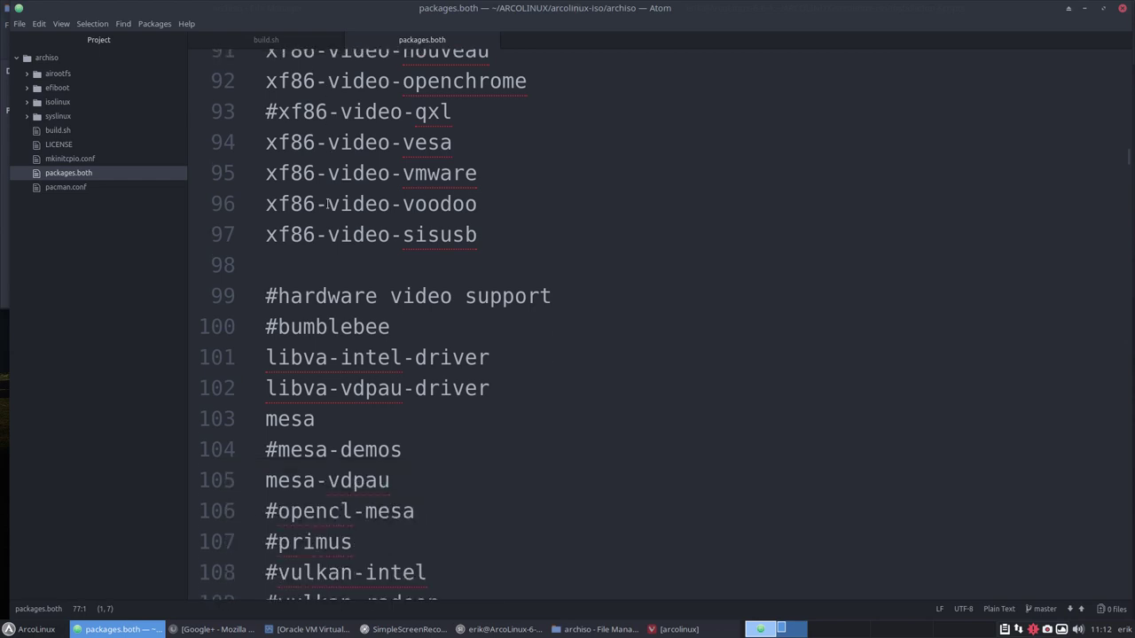
{"action": "scroll", "coordinate": [327, 204], "scroll_direction": "down", "scroll_amount": 10}
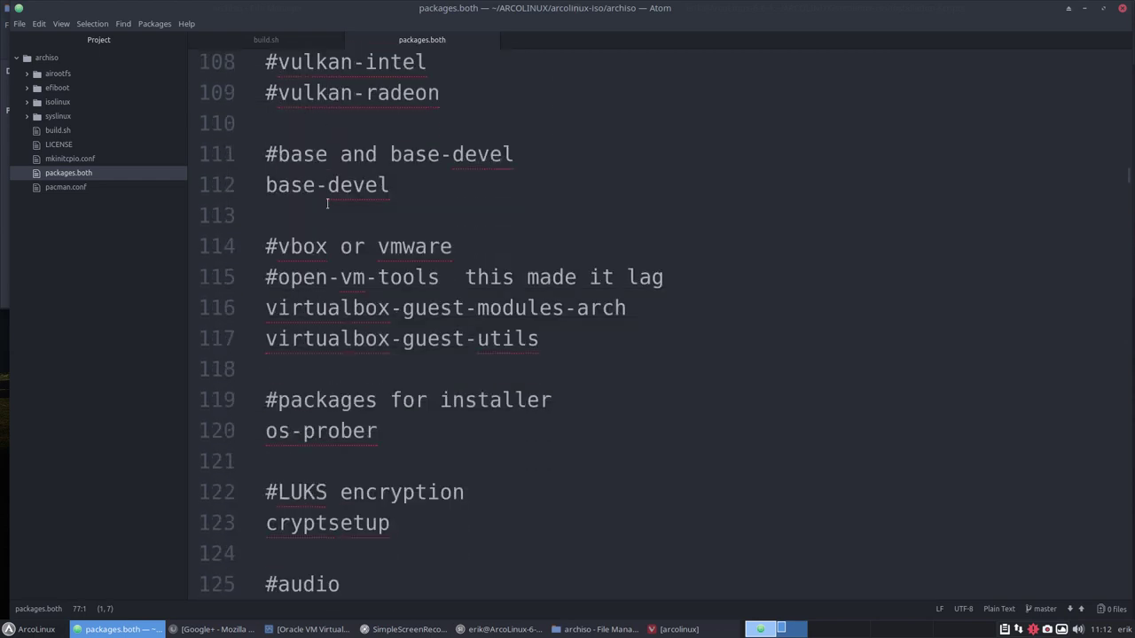
{"action": "scroll", "coordinate": [327, 204], "scroll_direction": "down", "scroll_amount": 15}
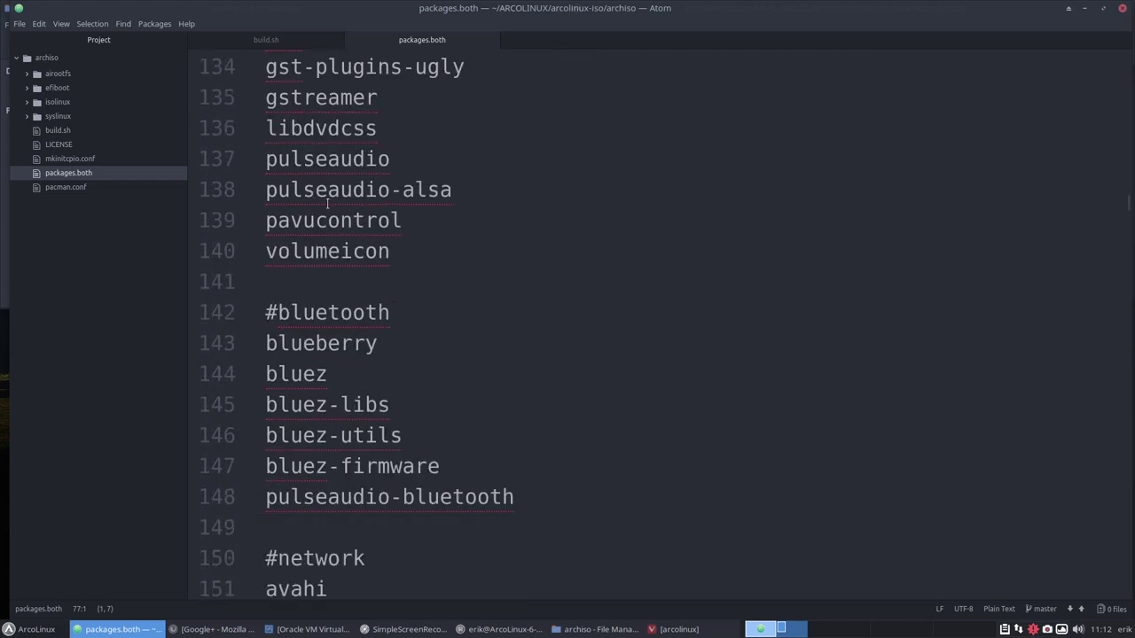
{"action": "scroll", "coordinate": [327, 204], "scroll_direction": "down", "scroll_amount": 15}
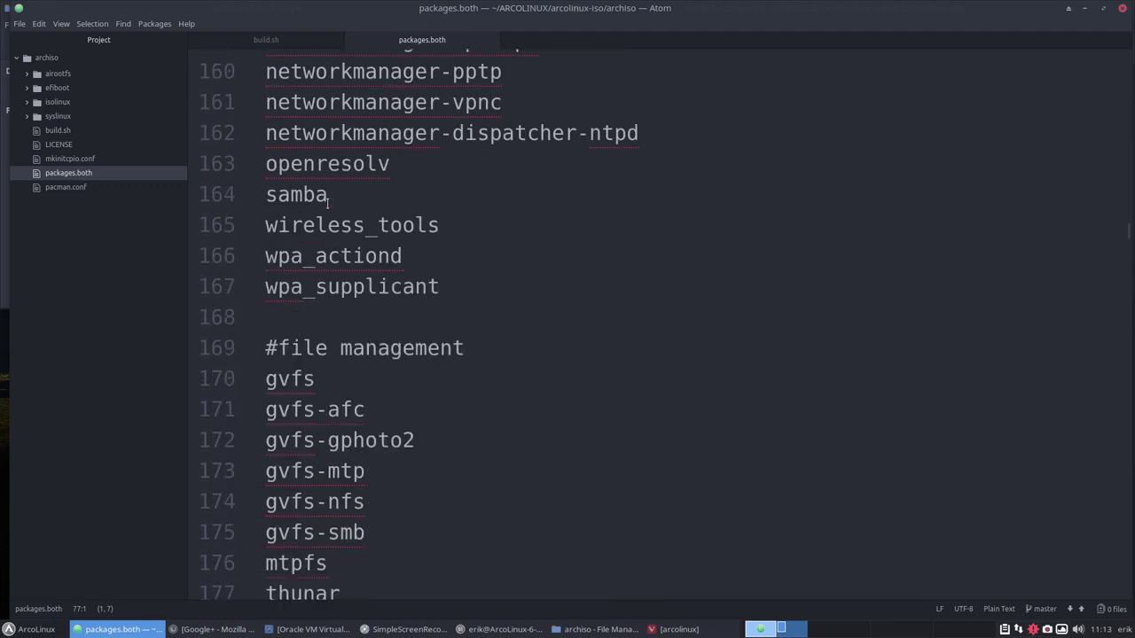
{"action": "scroll", "coordinate": [327, 203], "scroll_direction": "down", "scroll_amount": 10}
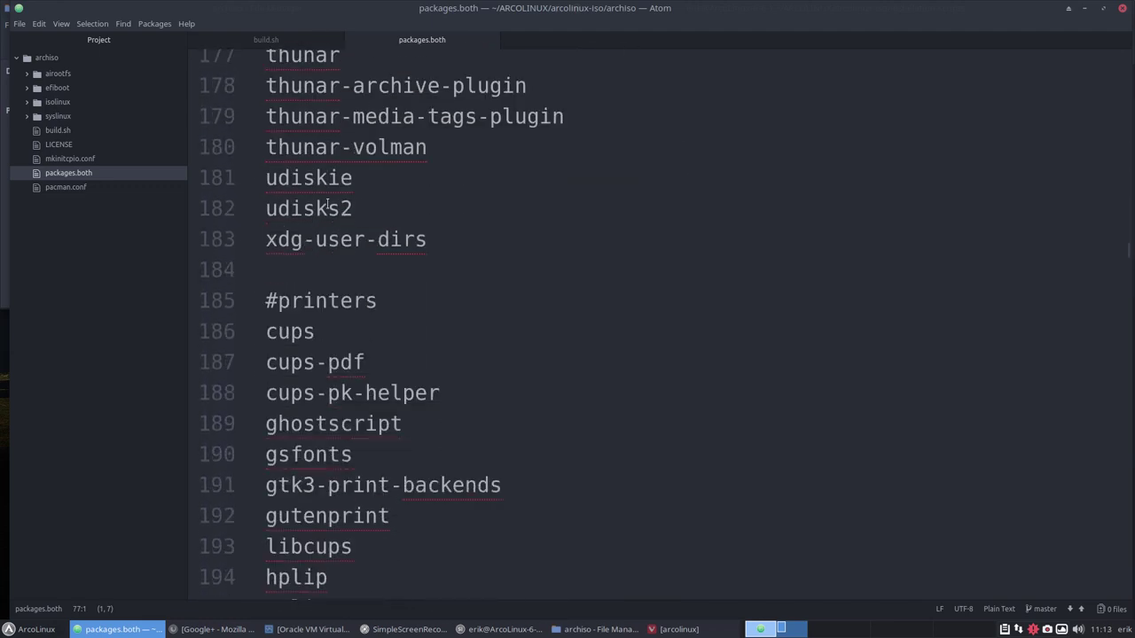
{"action": "scroll", "coordinate": [327, 204], "scroll_direction": "down", "scroll_amount": 4}
{"action": "scroll", "coordinate": [328, 204], "scroll_direction": "down", "scroll_amount": 10}
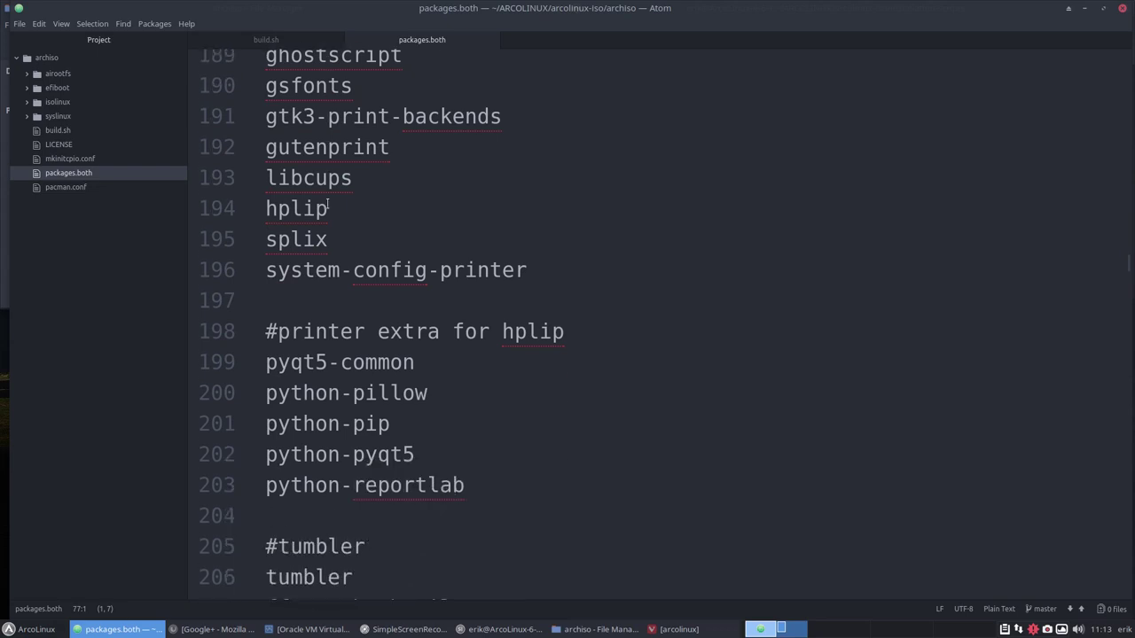
{"action": "scroll", "coordinate": [327, 204], "scroll_direction": "down", "scroll_amount": 5}
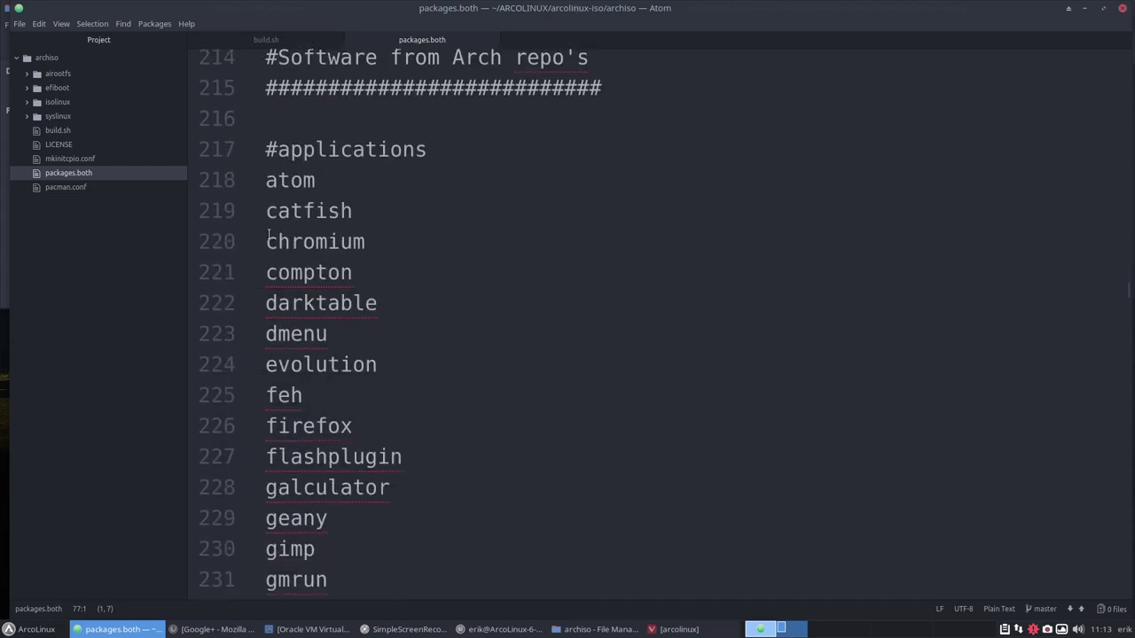
Comment out chromium and darktable in packages.both with #, saving after each.
{"action": "left_click", "coordinate": [269, 239]}
{"action": "type", "text": "#"}
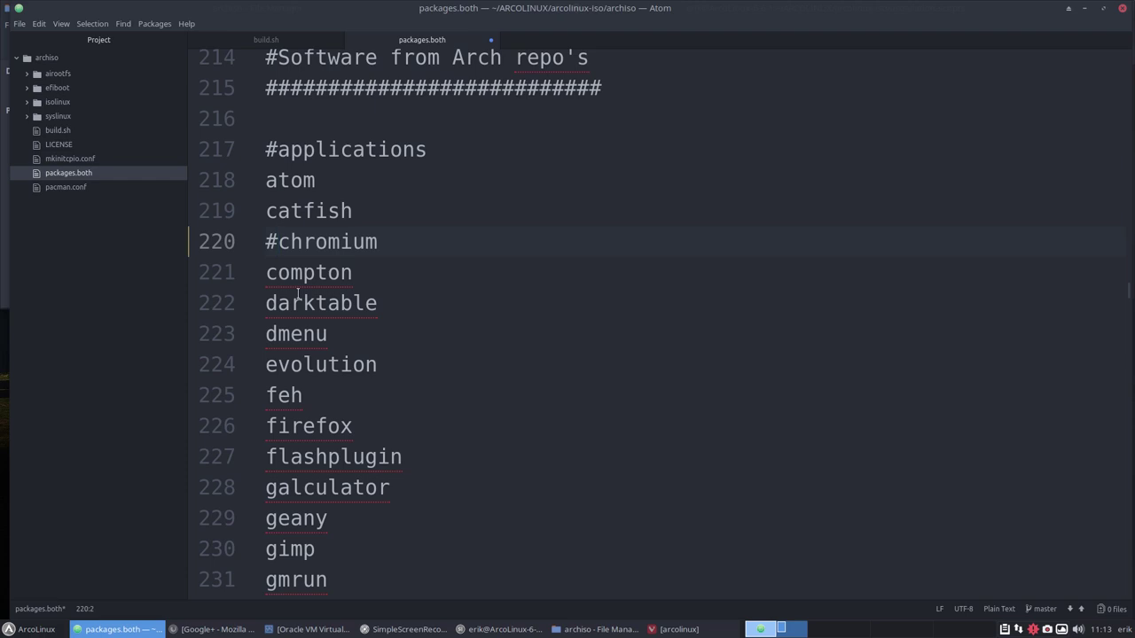
{"action": "key", "text": "ctrl+s"}
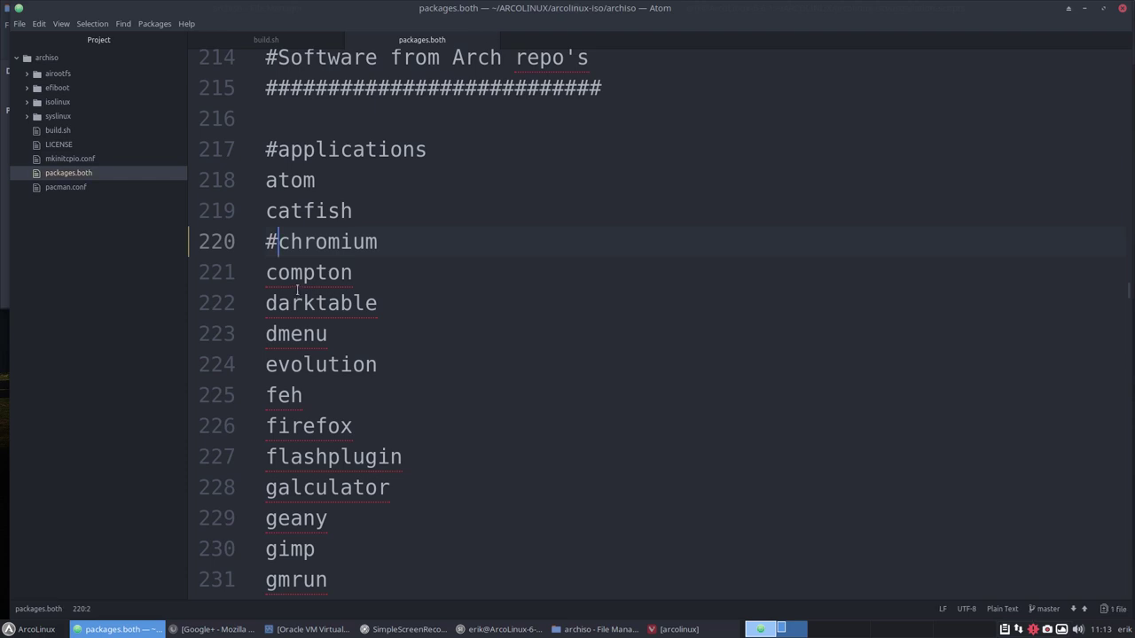
{"action": "scroll", "coordinate": [298, 290], "scroll_direction": "down", "scroll_amount": 1}
{"action": "left_click", "coordinate": [267, 247]}
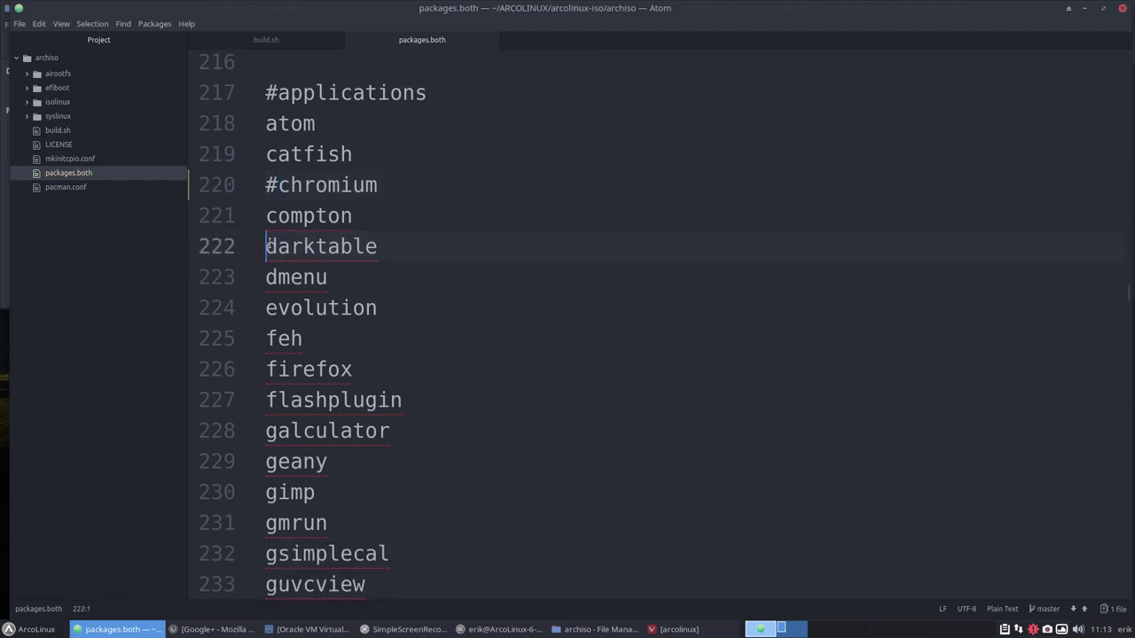
{"action": "type", "text": "#"}
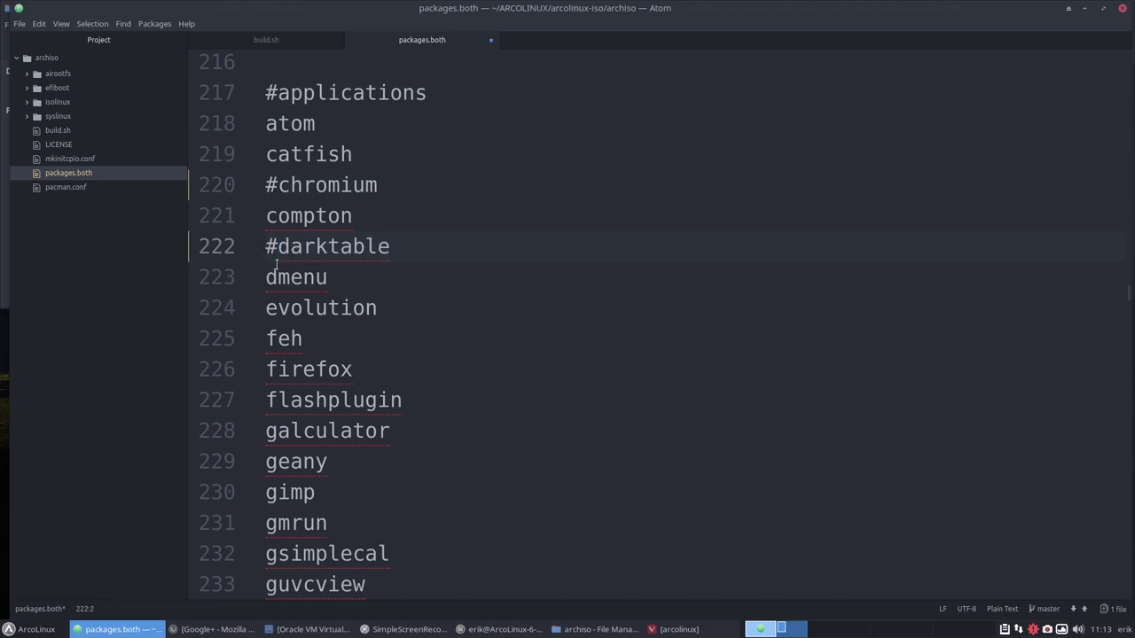
{"action": "key", "text": "ctrl+s"}
Comment out the evolution, firefox and geany lines with #.
{"action": "scroll", "coordinate": [307, 324], "scroll_direction": "down", "scroll_amount": 2}
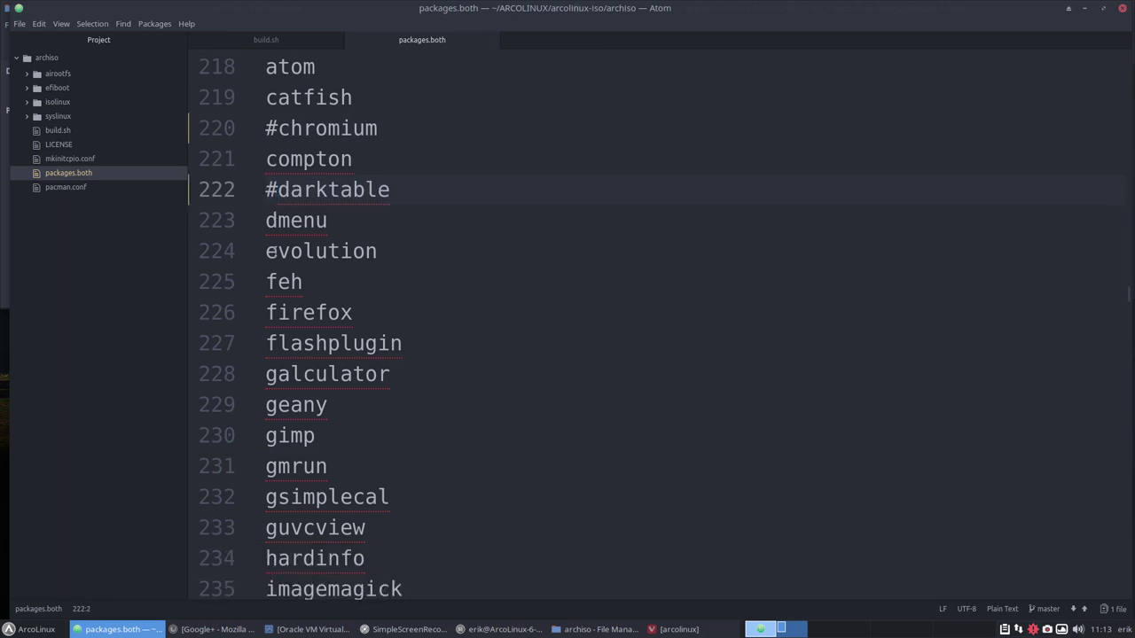
{"action": "scroll", "coordinate": [268, 251], "scroll_direction": "down", "scroll_amount": 2}
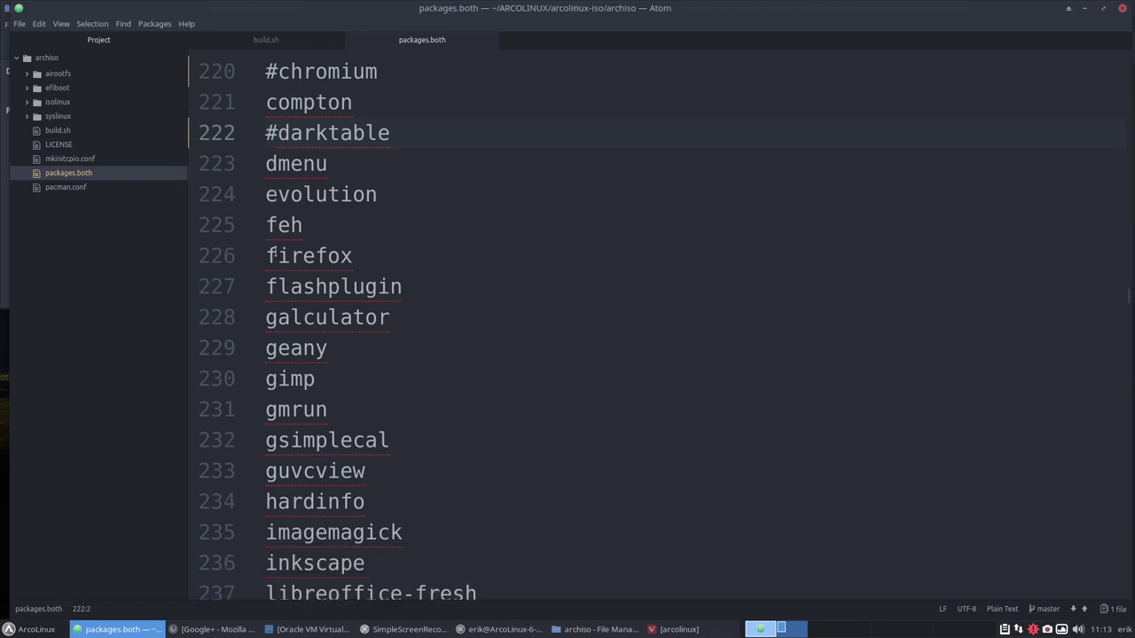
{"action": "left_click", "coordinate": [267, 194]}
{"action": "type", "text": "#"}
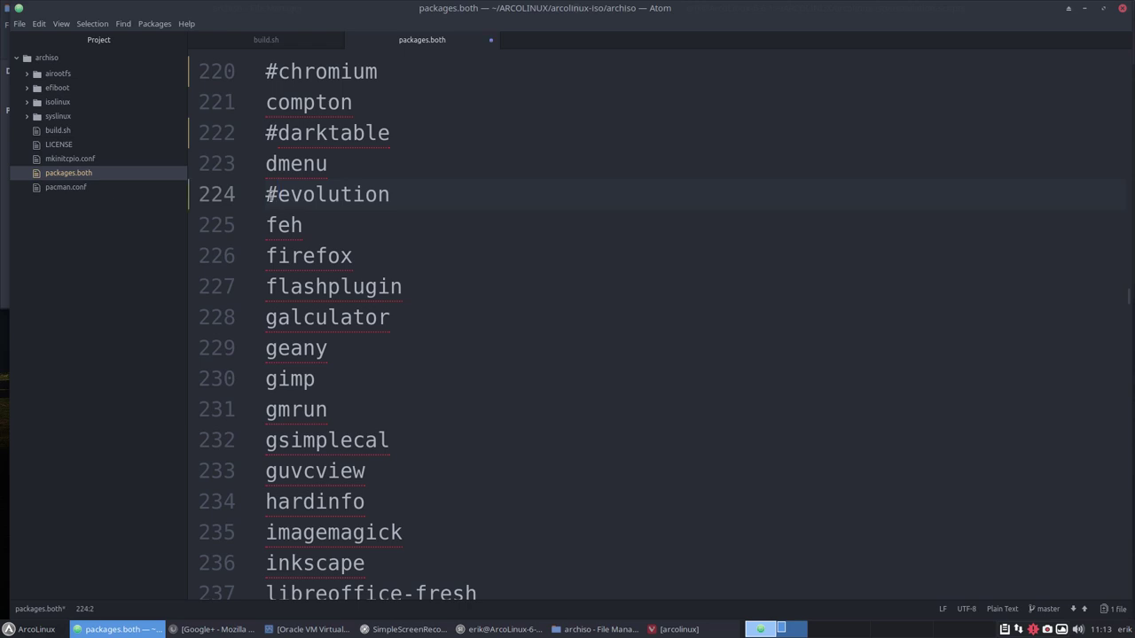
{"action": "left_click", "coordinate": [272, 255]}
{"action": "scroll", "coordinate": [321, 246], "scroll_direction": "up", "scroll_amount": 3}
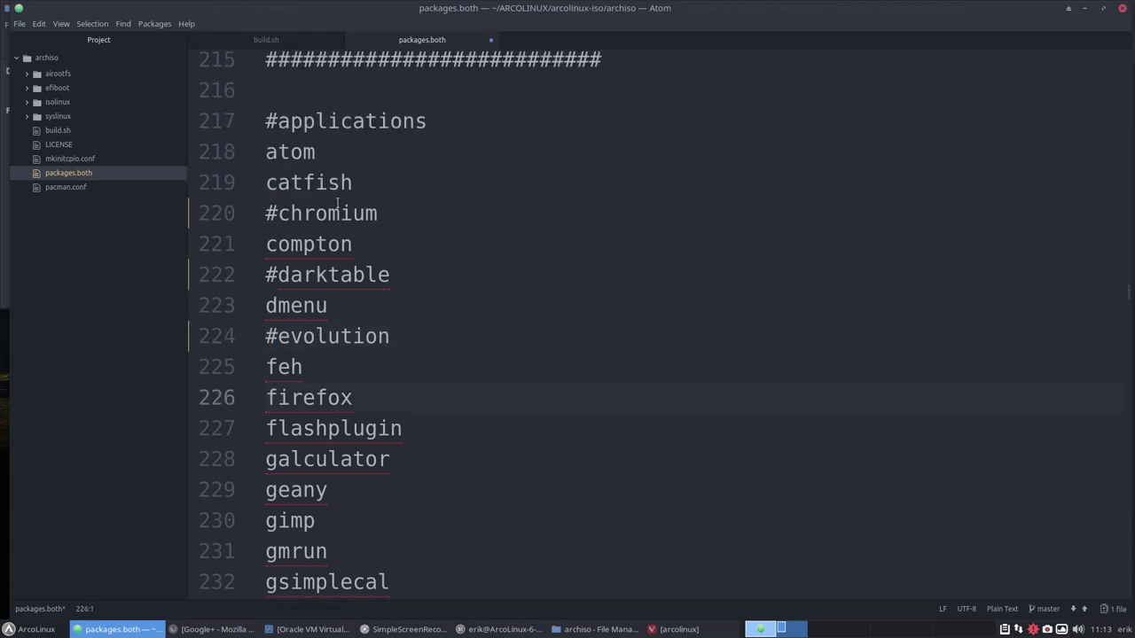
{"action": "scroll", "coordinate": [280, 396], "scroll_direction": "down", "scroll_amount": 1}
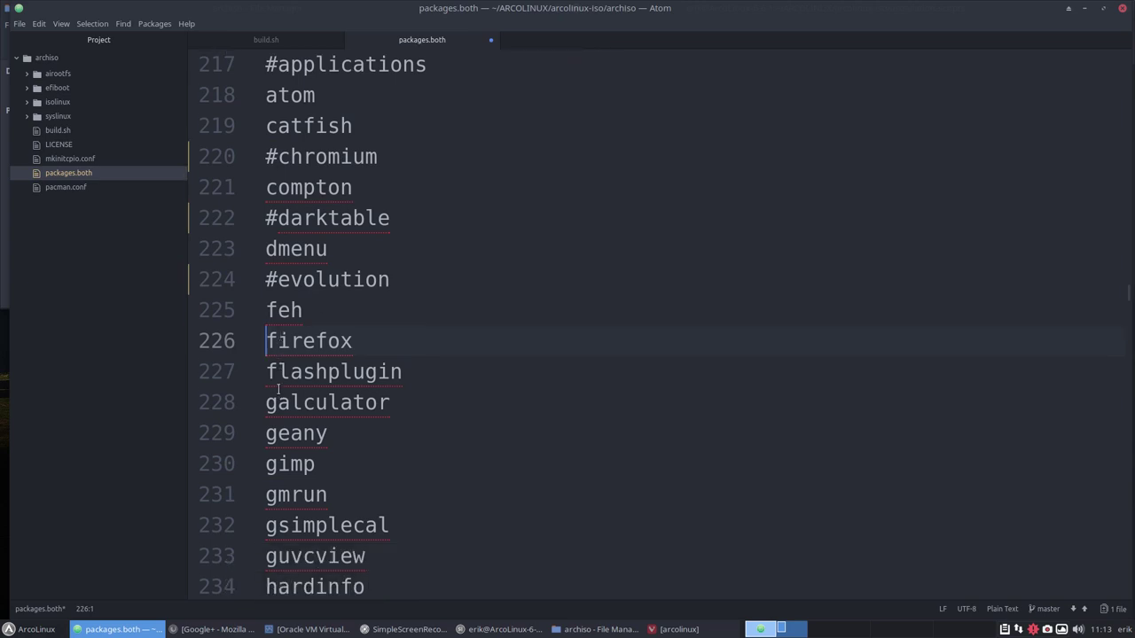
{"action": "type", "text": "#"}
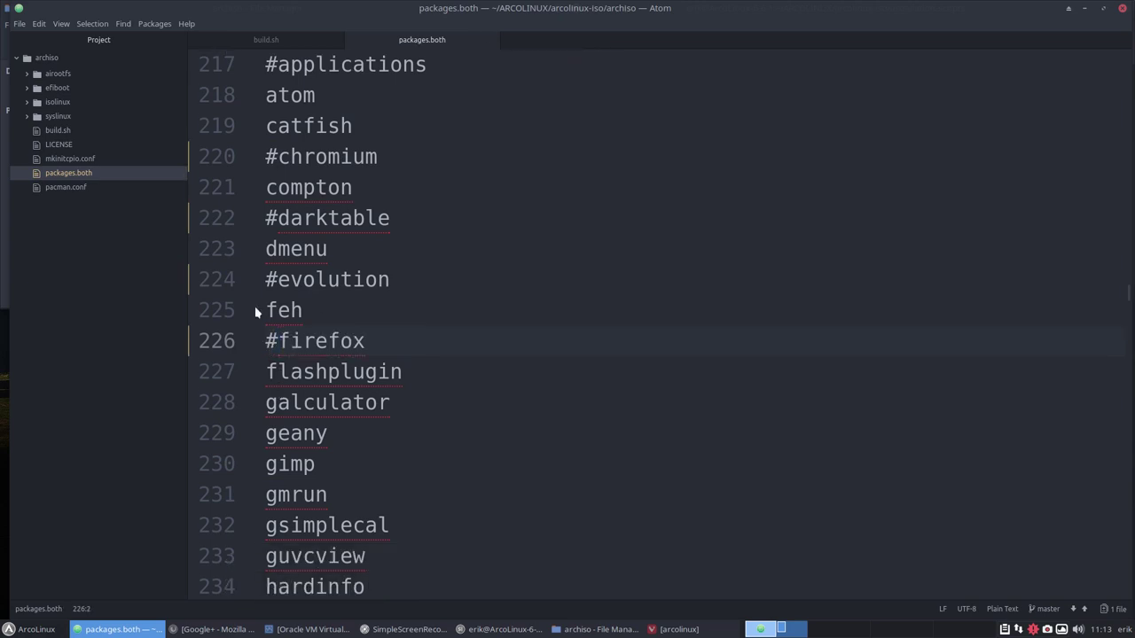
{"action": "scroll", "coordinate": [316, 327], "scroll_direction": "down", "scroll_amount": 2}
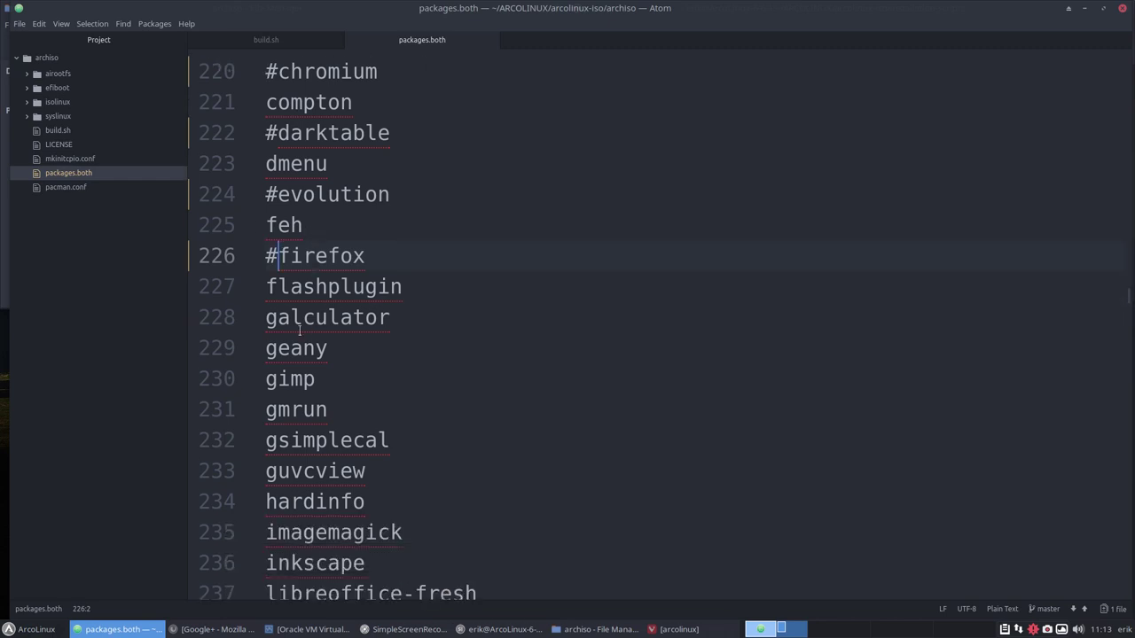
{"action": "left_click", "coordinate": [267, 349]}
{"action": "type", "text": "#"}
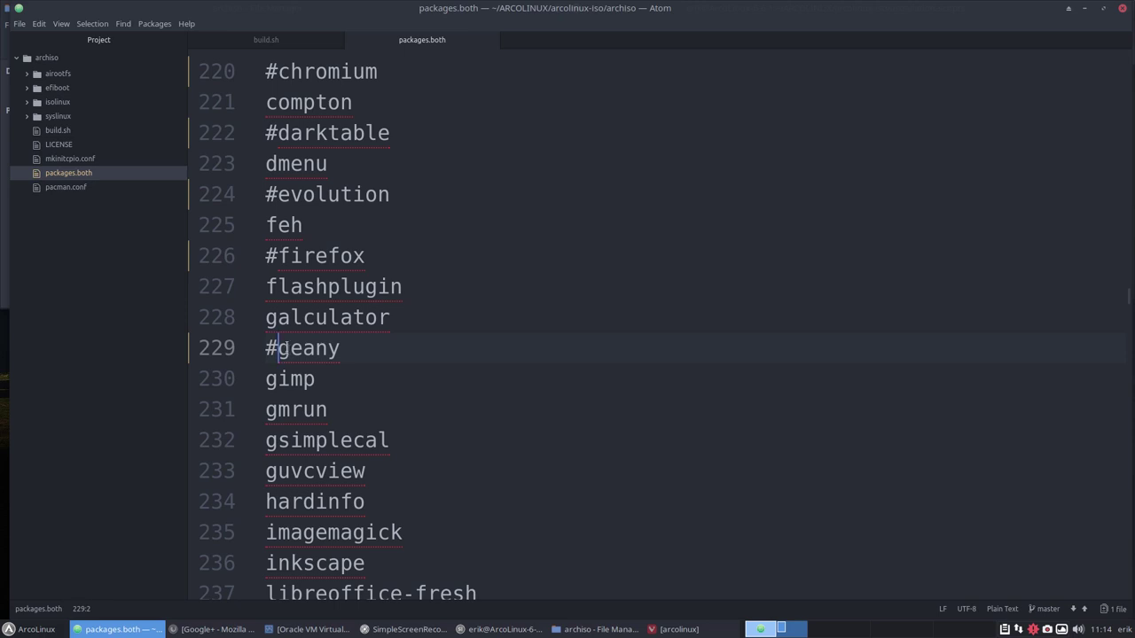
Comment out the gimp package with # and save packages.both.
{"action": "scroll", "coordinate": [287, 348], "scroll_direction": "down", "scroll_amount": 2}
{"action": "scroll", "coordinate": [287, 348], "scroll_direction": "down", "scroll_amount": 1}
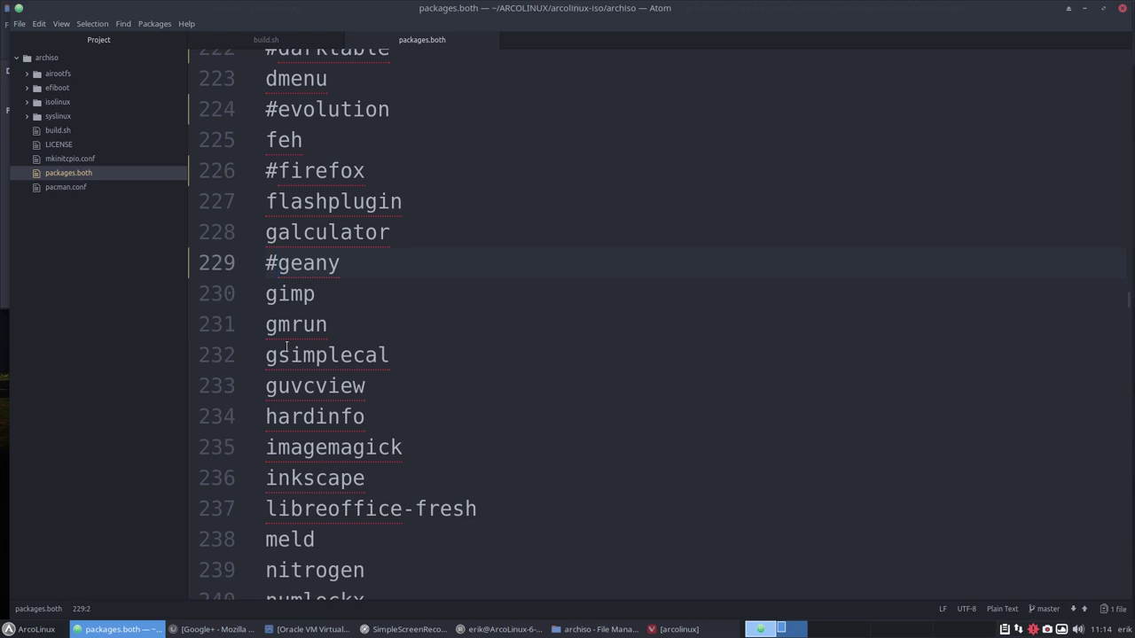
{"action": "scroll", "coordinate": [287, 348], "scroll_direction": "down", "scroll_amount": 1}
{"action": "key", "text": "Down"}
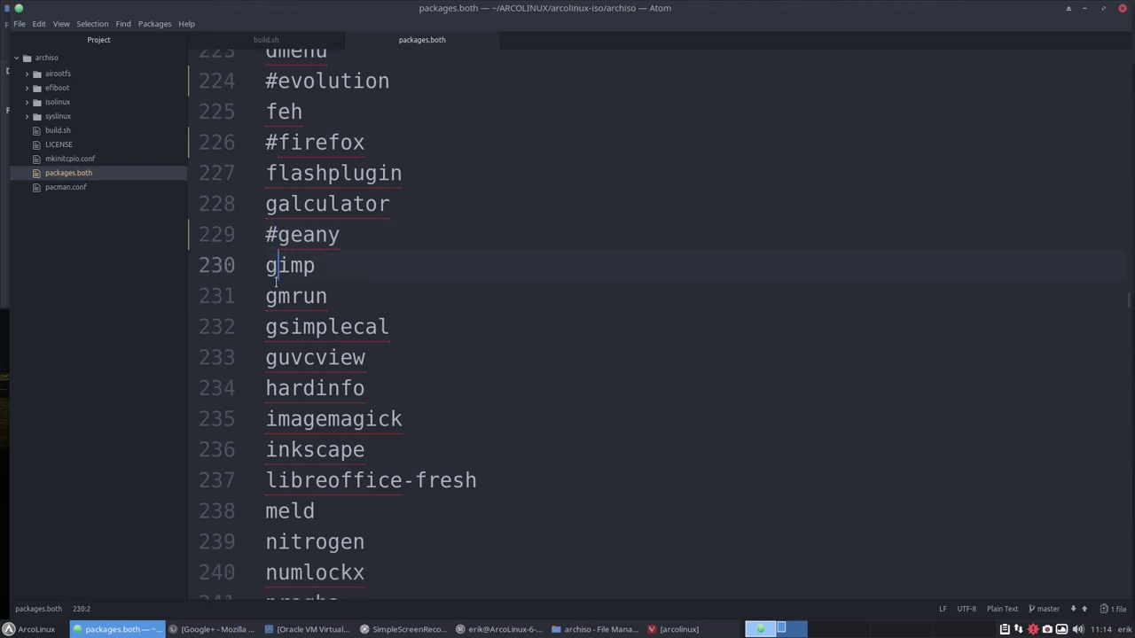
{"action": "key", "text": "Home"}
{"action": "type", "text": "#"}
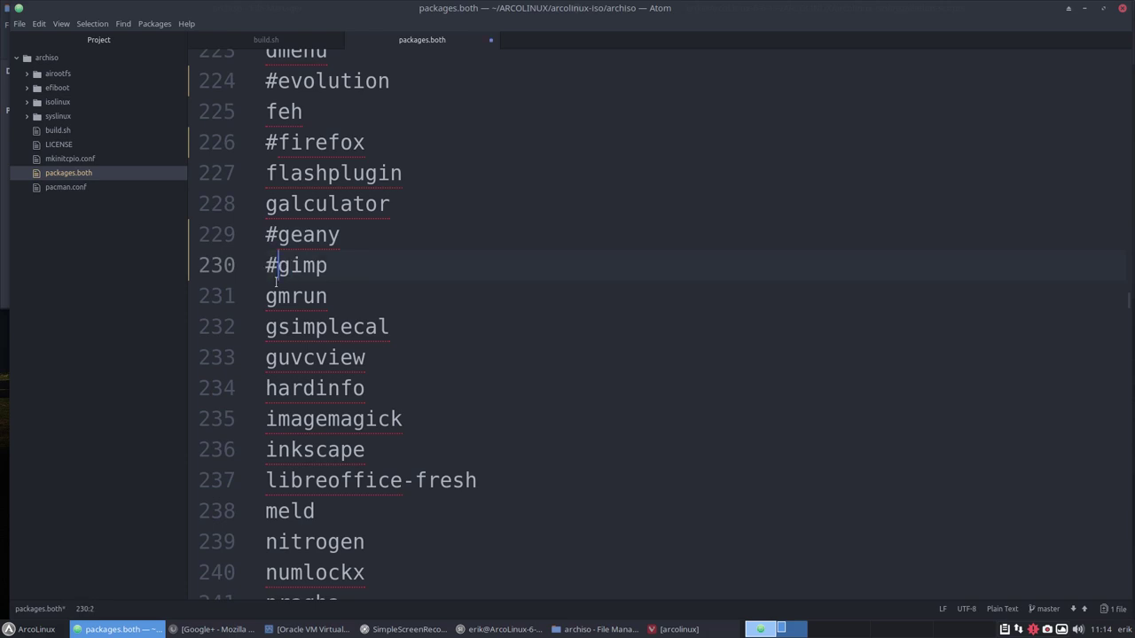
{"action": "key", "text": "Down"}
{"action": "key", "text": "ctrl+s"}
Comment out the inkscape, meld and zoom packages with #.
{"action": "key", "text": "Down"}
{"action": "scroll", "coordinate": [278, 282], "scroll_direction": "down", "scroll_amount": 1}
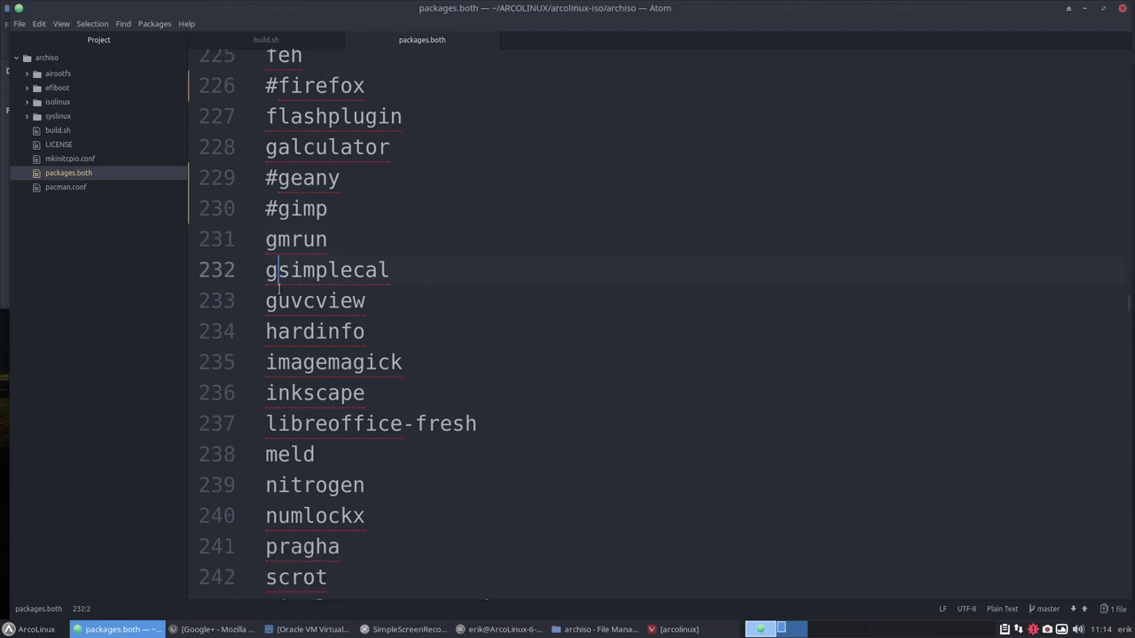
{"action": "left_click", "coordinate": [268, 388]}
{"action": "type", "text": "#"}
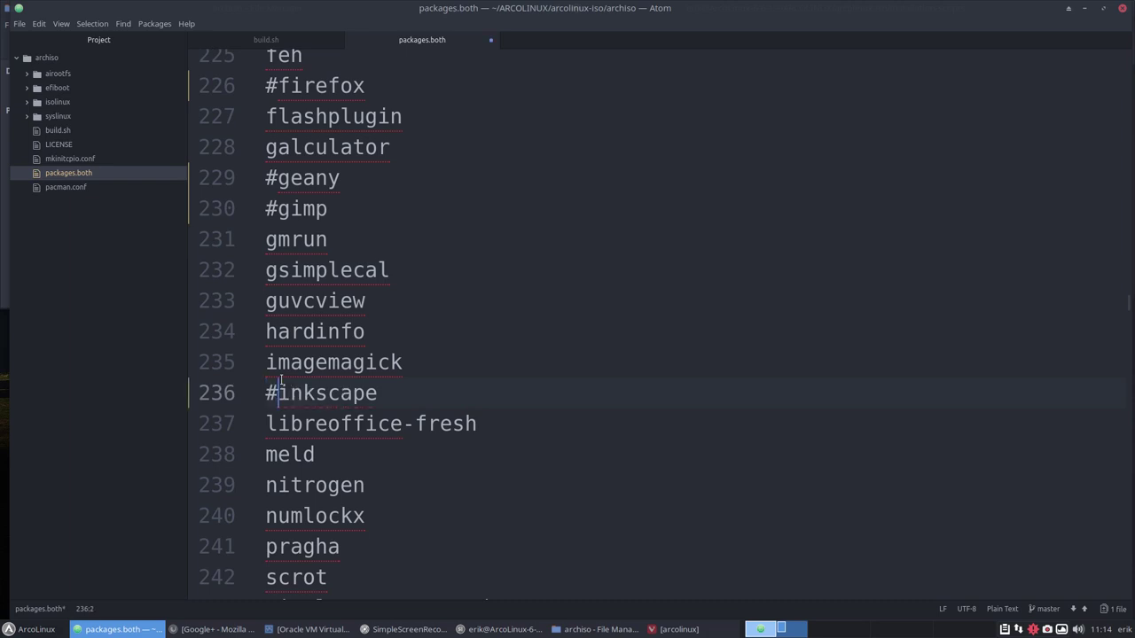
{"action": "scroll", "coordinate": [281, 375], "scroll_direction": "down", "scroll_amount": 2}
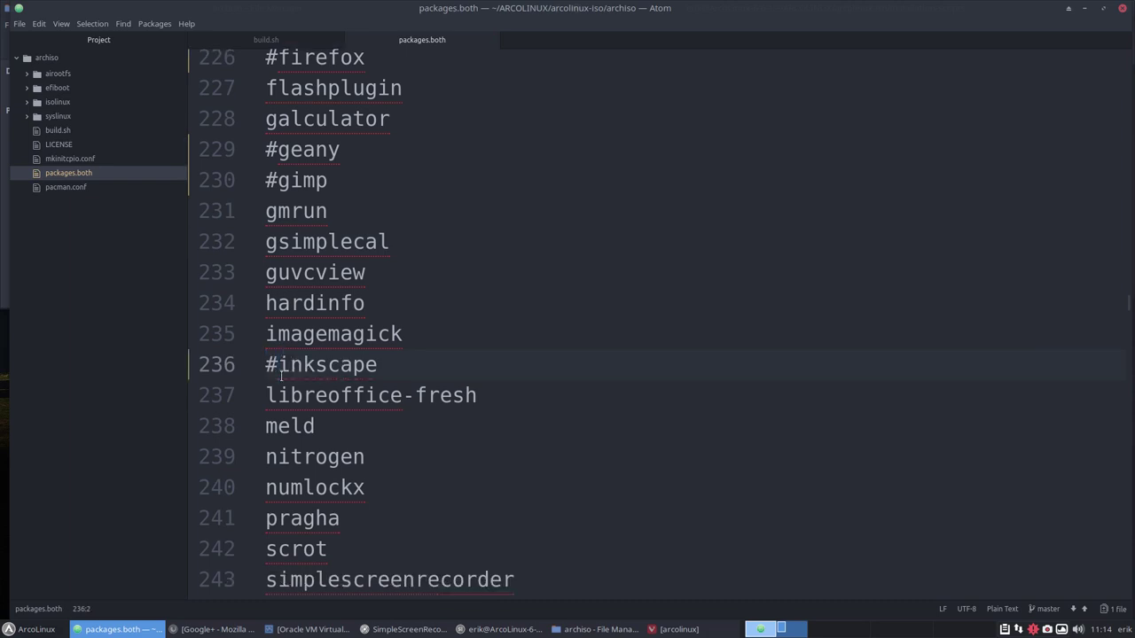
{"action": "triple_click", "coordinate": [272, 400]}
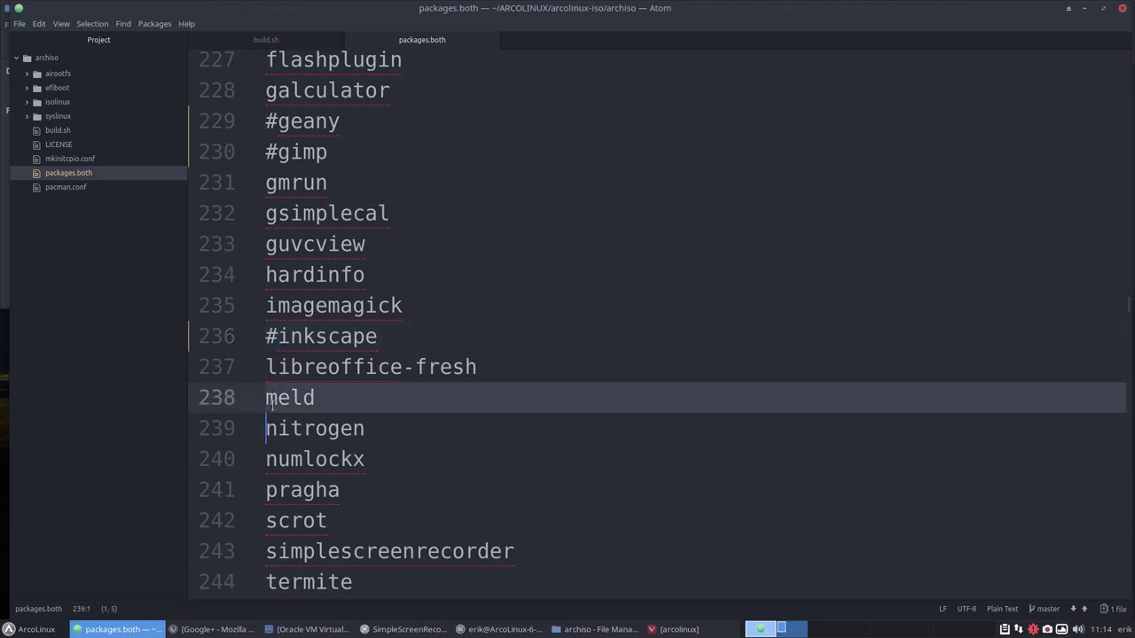
{"action": "left_click", "coordinate": [269, 399]}
{"action": "type", "text": "#"}
{"action": "scroll", "coordinate": [293, 335], "scroll_direction": "down", "scroll_amount": 3}
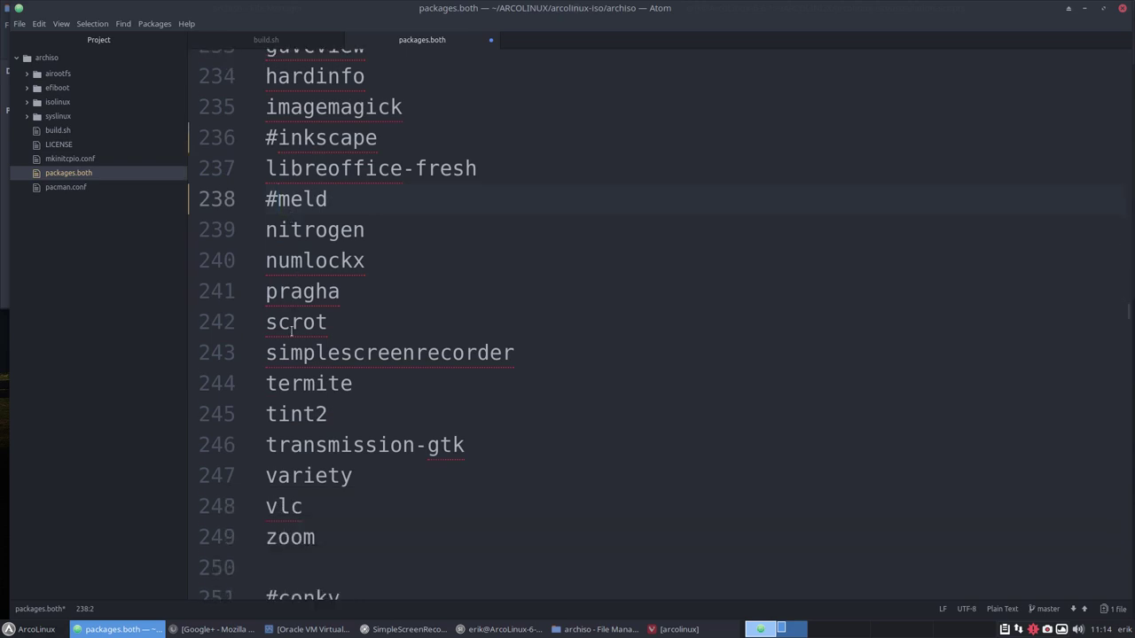
{"action": "scroll", "coordinate": [291, 330], "scroll_direction": "down", "scroll_amount": 2}
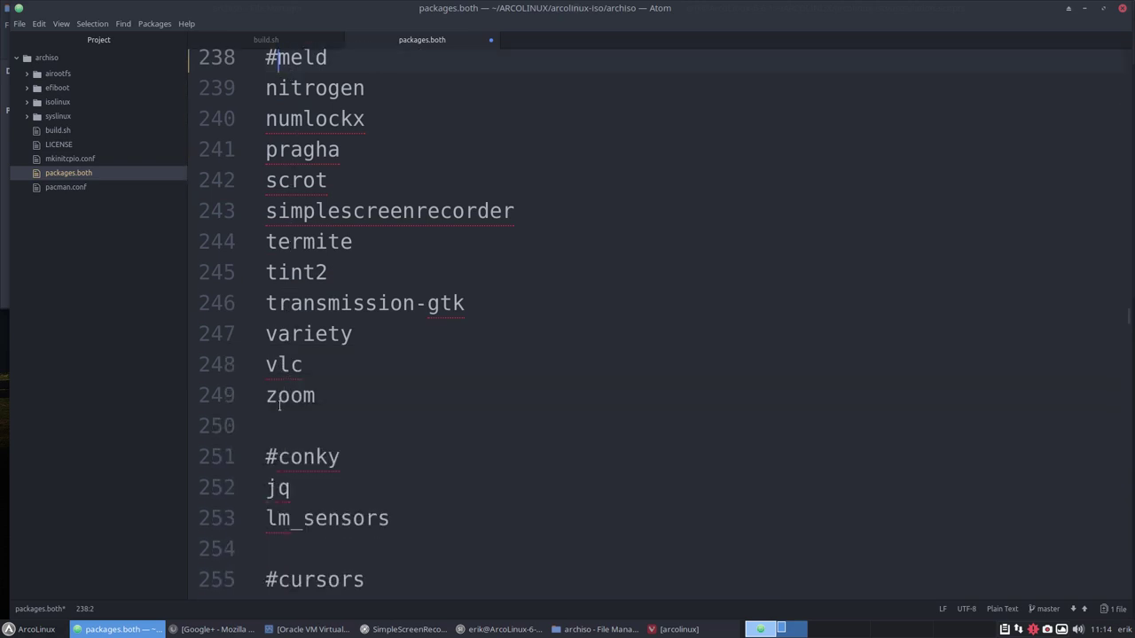
{"action": "left_click", "coordinate": [266, 399]}
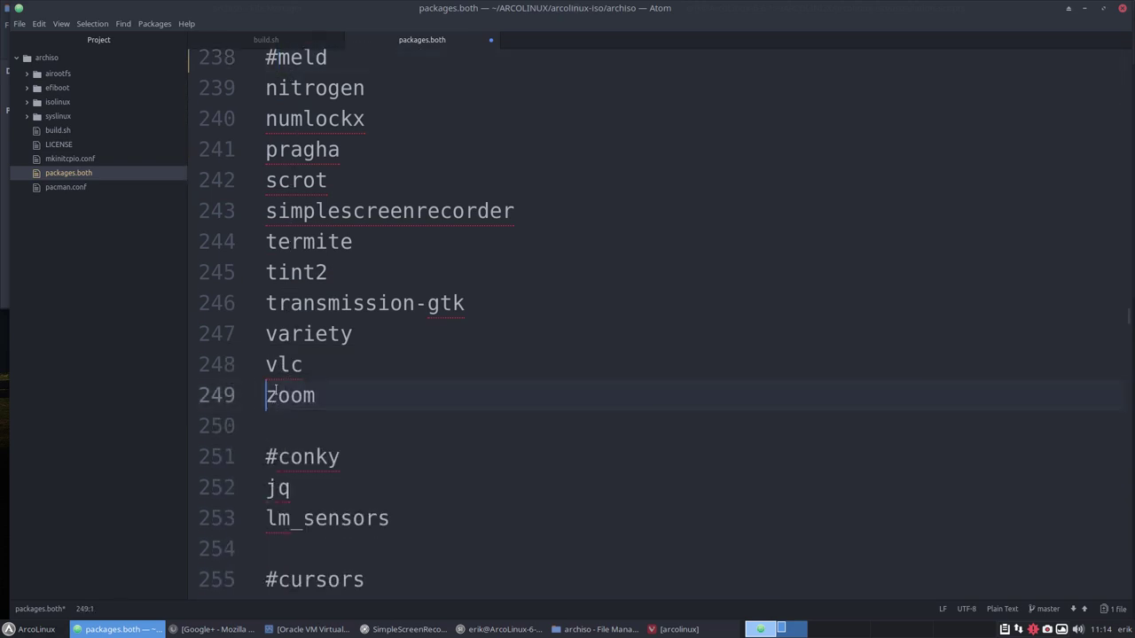
{"action": "type", "text": "#"}
Comment out cantarell-fonts with # and save packages.both.
{"action": "scroll", "coordinate": [295, 365], "scroll_direction": "down", "scroll_amount": 5}
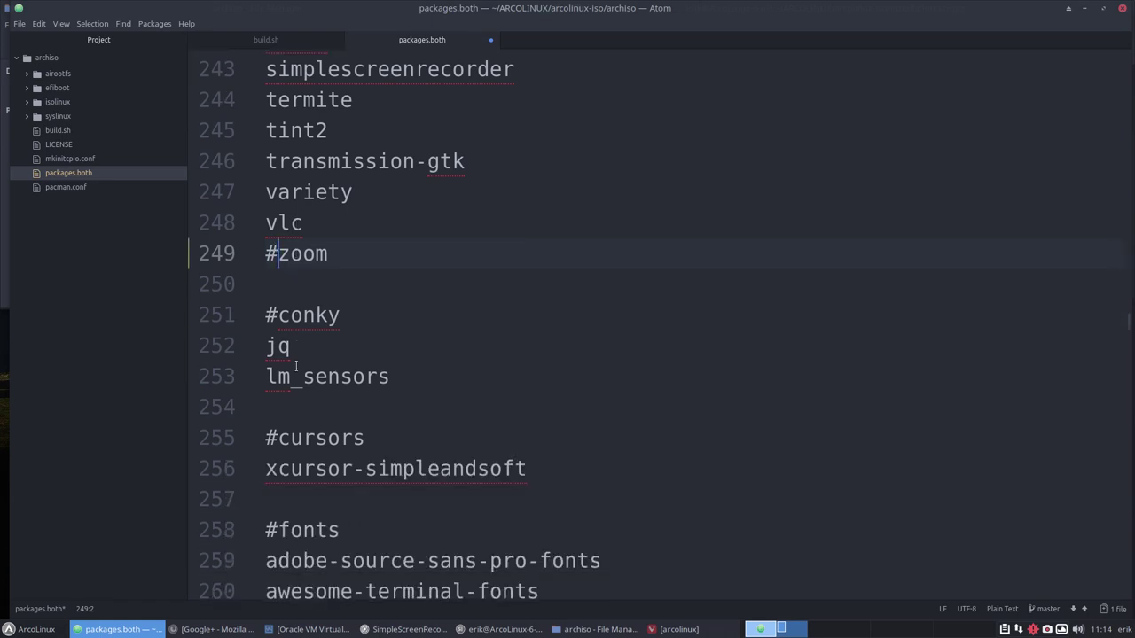
{"action": "scroll", "coordinate": [296, 365], "scroll_direction": "down", "scroll_amount": 2}
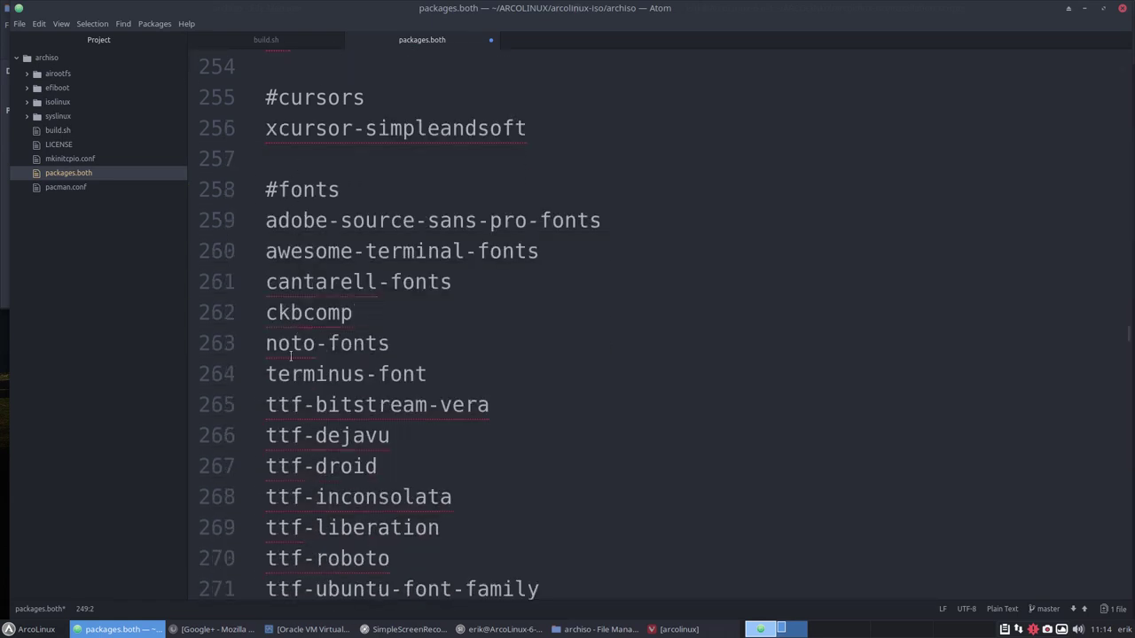
{"action": "left_click", "coordinate": [273, 286]}
{"action": "type", "text": "#"}
{"action": "key", "text": "ctrl+s"}
Scroll down through packages.both to the #utilities section.
{"action": "scroll", "coordinate": [657, 319], "scroll_direction": "down", "scroll_amount": 5}
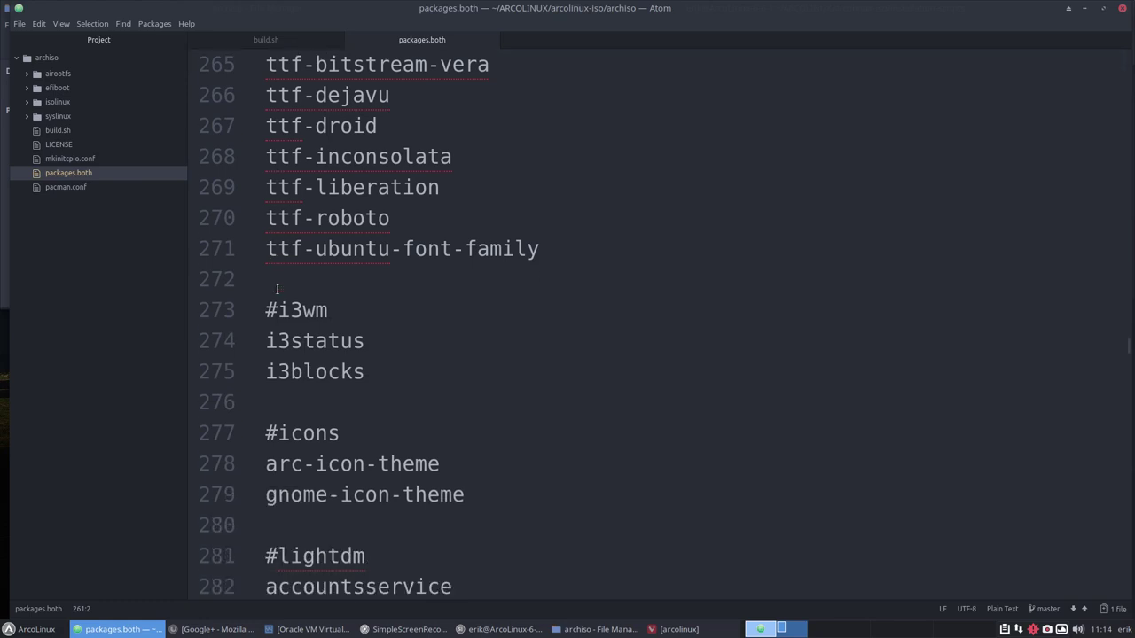
{"action": "scroll", "coordinate": [277, 293], "scroll_direction": "down", "scroll_amount": 1}
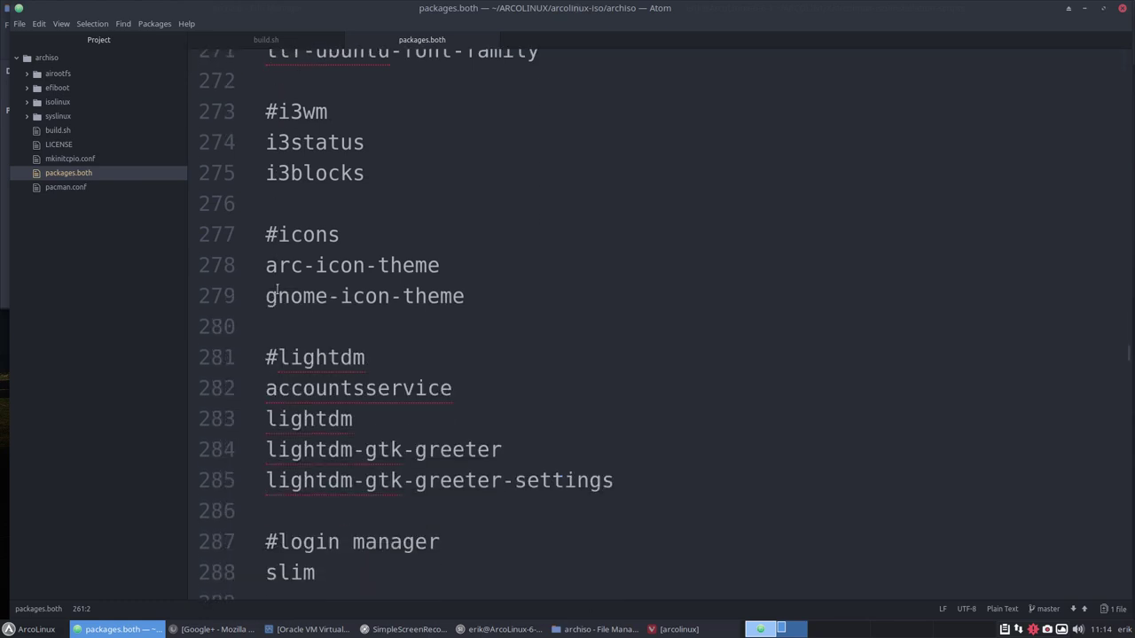
{"action": "scroll", "coordinate": [319, 328], "scroll_direction": "down", "scroll_amount": 3}
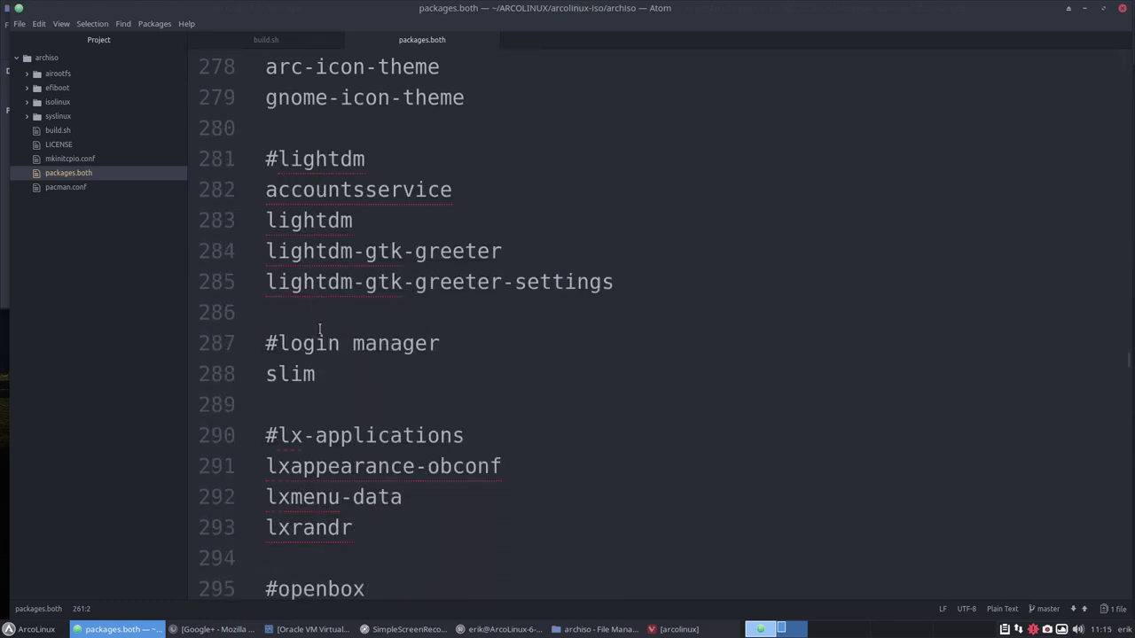
{"action": "scroll", "coordinate": [320, 329], "scroll_direction": "down", "scroll_amount": 3}
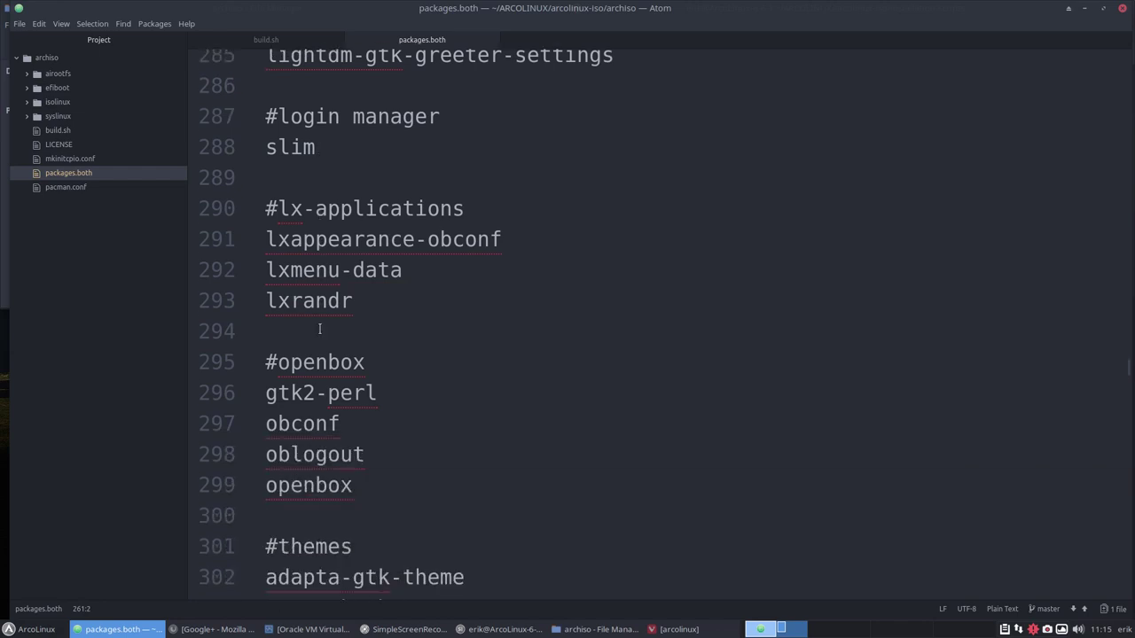
{"action": "scroll", "coordinate": [320, 329], "scroll_direction": "down", "scroll_amount": 2}
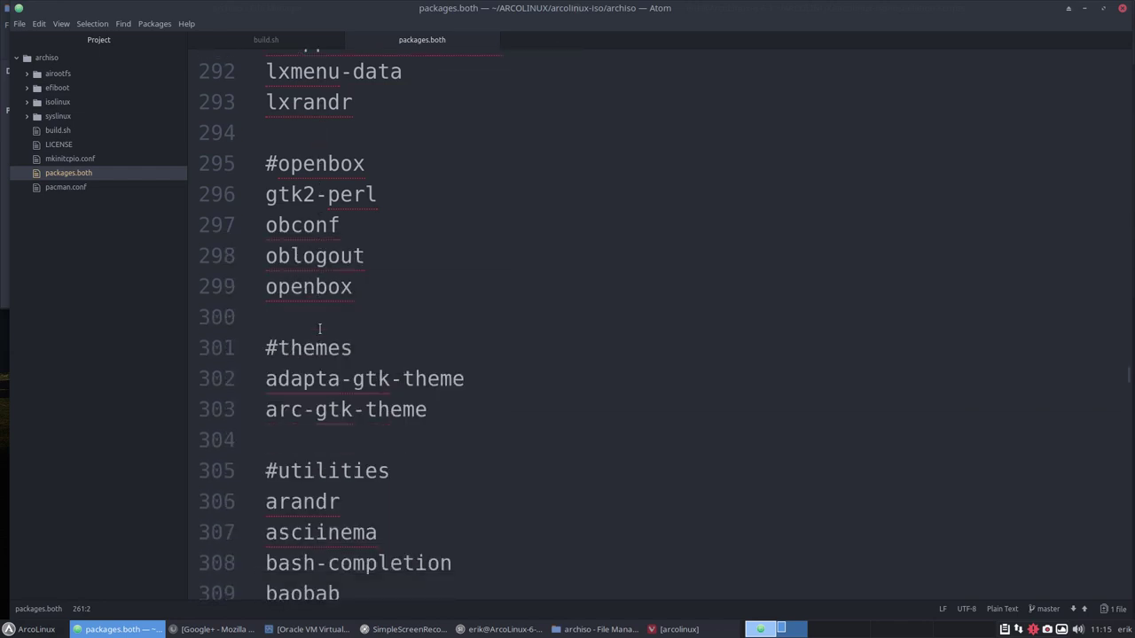
{"action": "scroll", "coordinate": [319, 329], "scroll_direction": "down", "scroll_amount": 2}
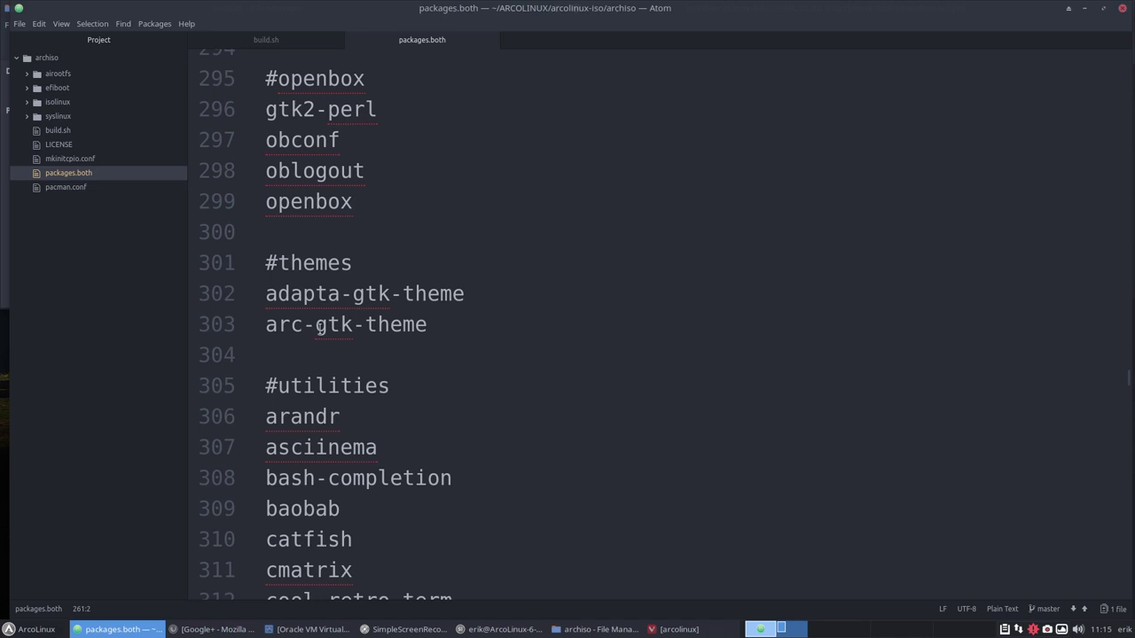
{"action": "scroll", "coordinate": [319, 327], "scroll_direction": "down", "scroll_amount": 3}
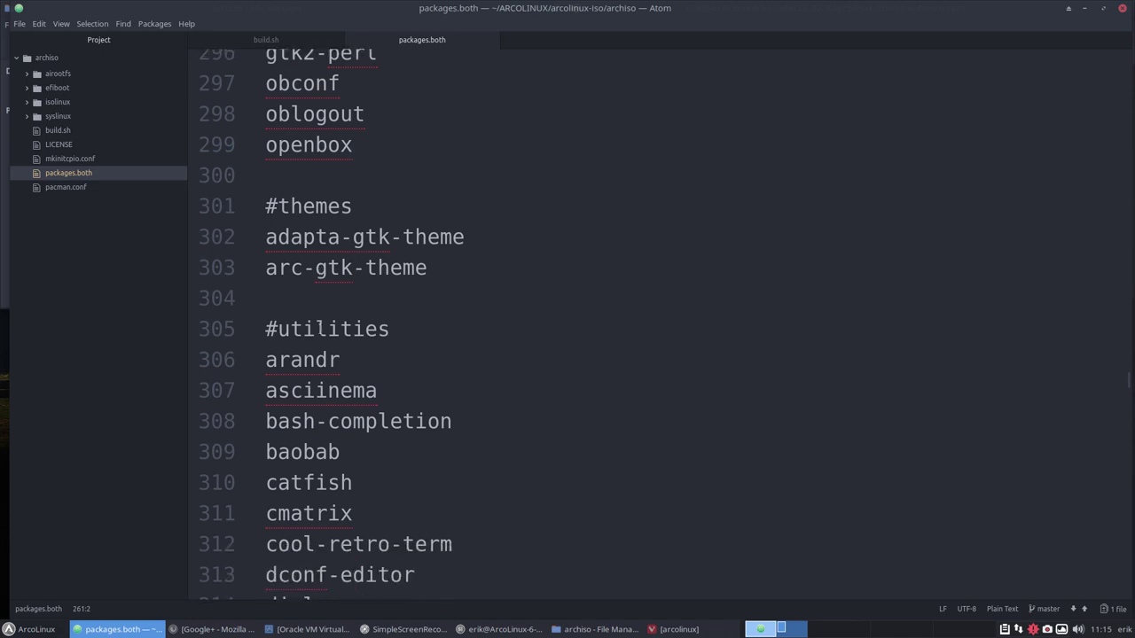
{"action": "scroll", "coordinate": [306, 336], "scroll_direction": "down", "scroll_amount": 1}
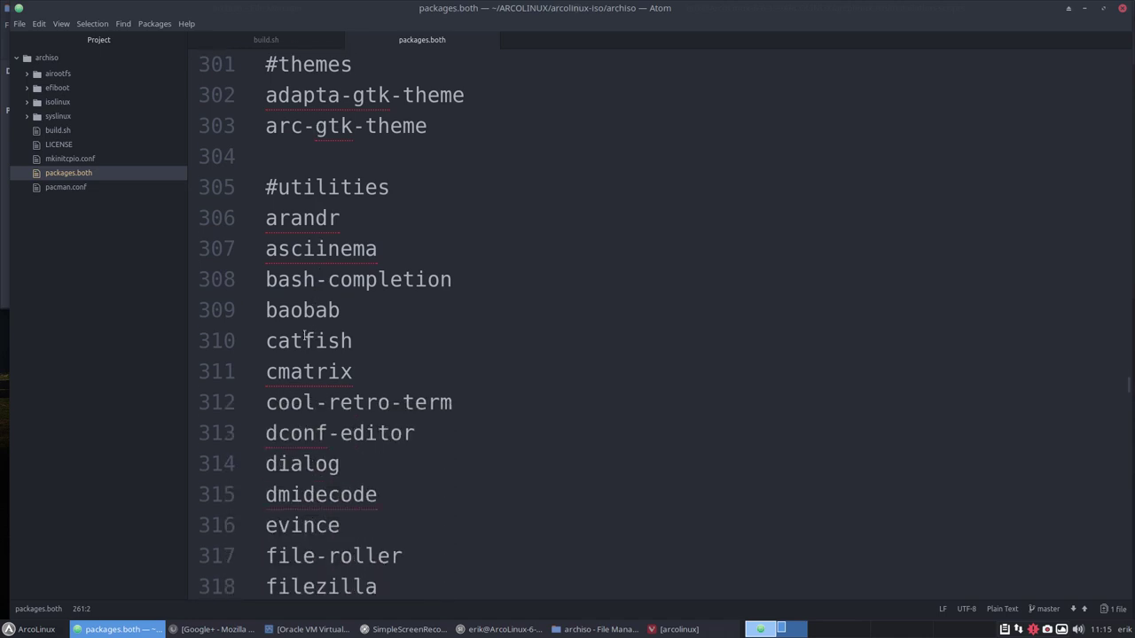
{"action": "left_click", "coordinate": [268, 371]}
{"action": "type", "text": "#"}
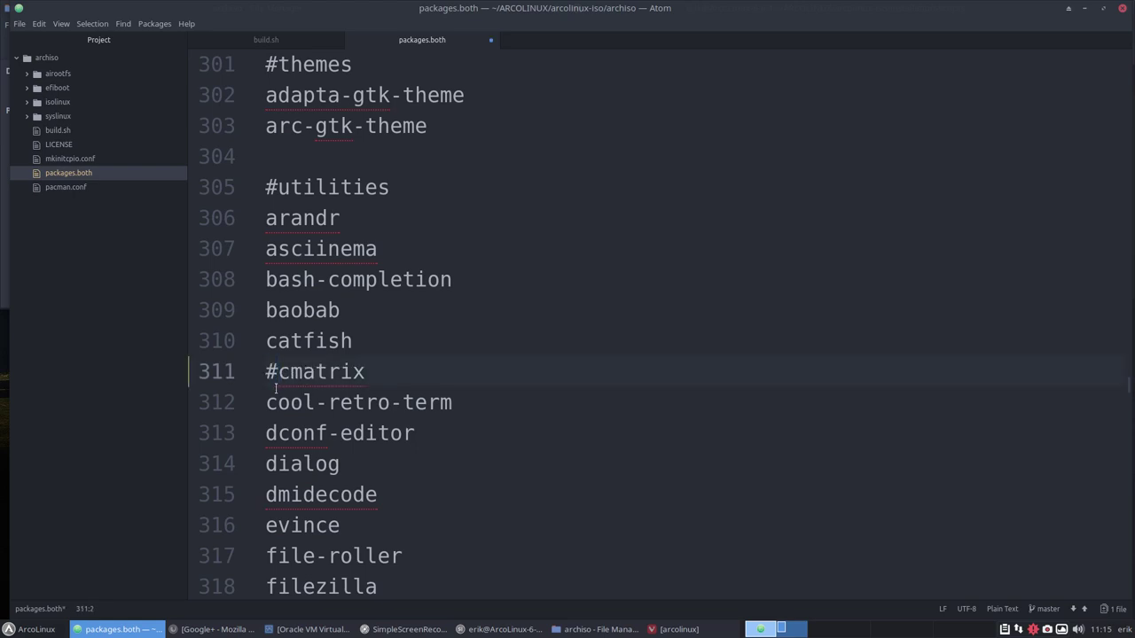
{"action": "left_click", "coordinate": [269, 398]}
{"action": "type", "text": "#"}
{"action": "scroll", "coordinate": [306, 355], "scroll_direction": "down", "scroll_amount": 3}
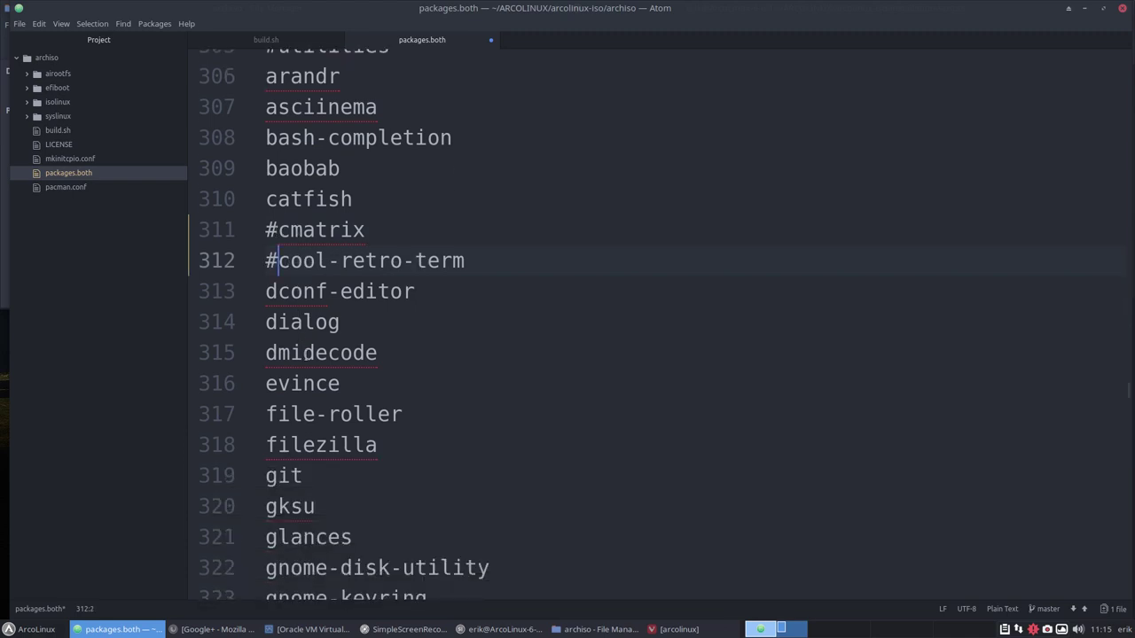
{"action": "left_click", "coordinate": [269, 333]}
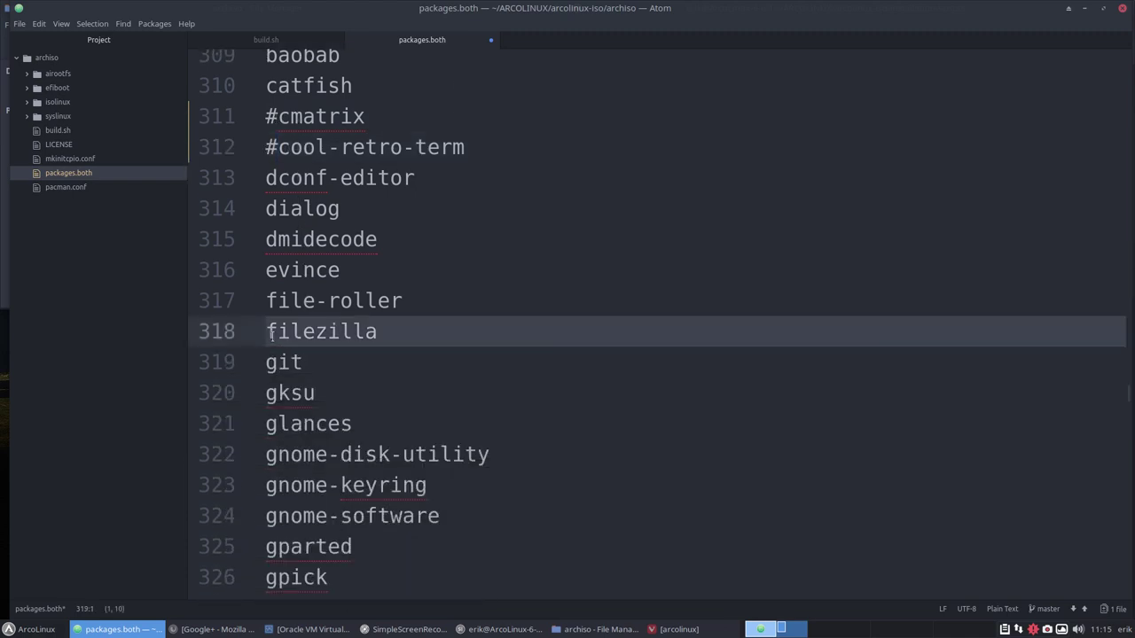
{"action": "type", "text": "#"}
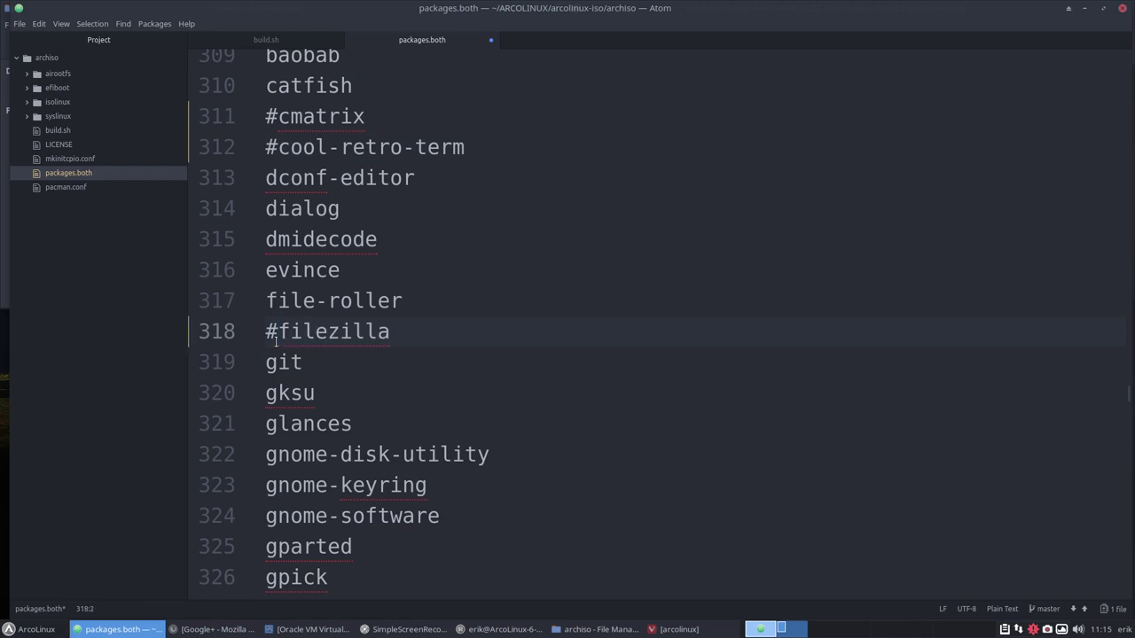
{"action": "scroll", "coordinate": [279, 341], "scroll_direction": "down", "scroll_amount": 1}
{"action": "scroll", "coordinate": [282, 353], "scroll_direction": "down", "scroll_amount": 1}
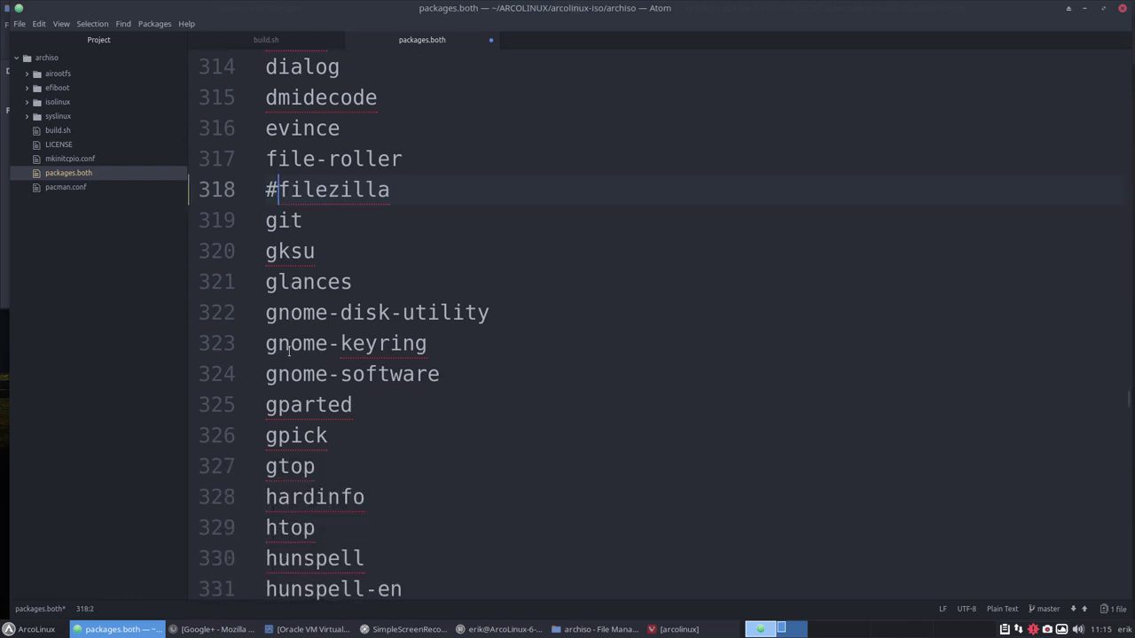
{"action": "left_click", "coordinate": [272, 374]}
{"action": "type", "text": "#"}
{"action": "scroll", "coordinate": [302, 373], "scroll_direction": "down", "scroll_amount": 6}
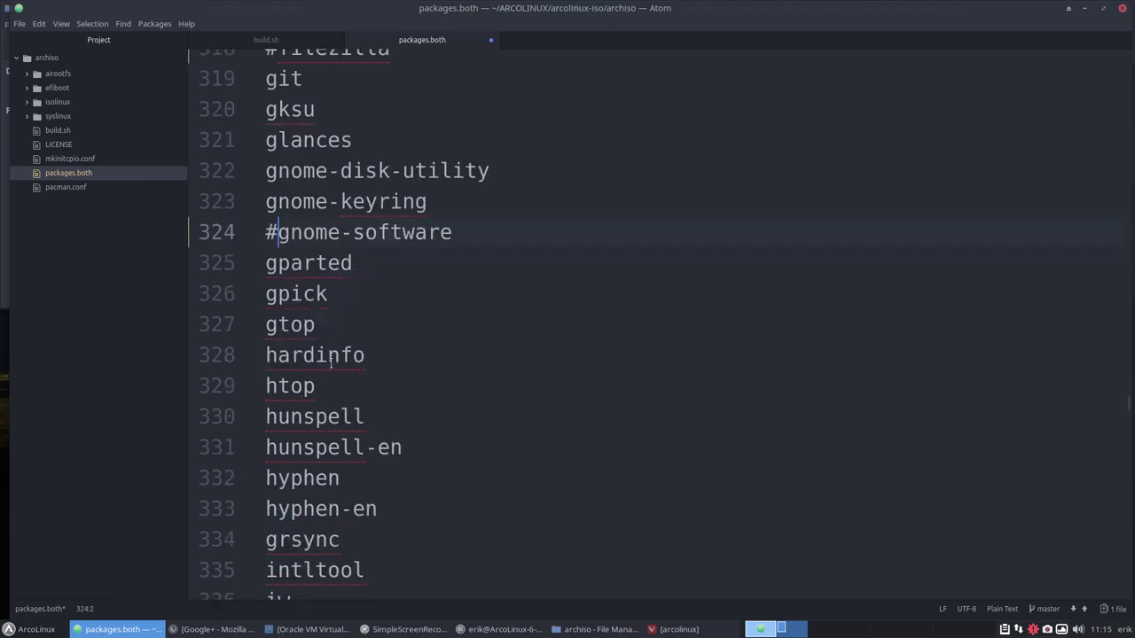
{"action": "scroll", "coordinate": [317, 369], "scroll_direction": "down", "scroll_amount": 4}
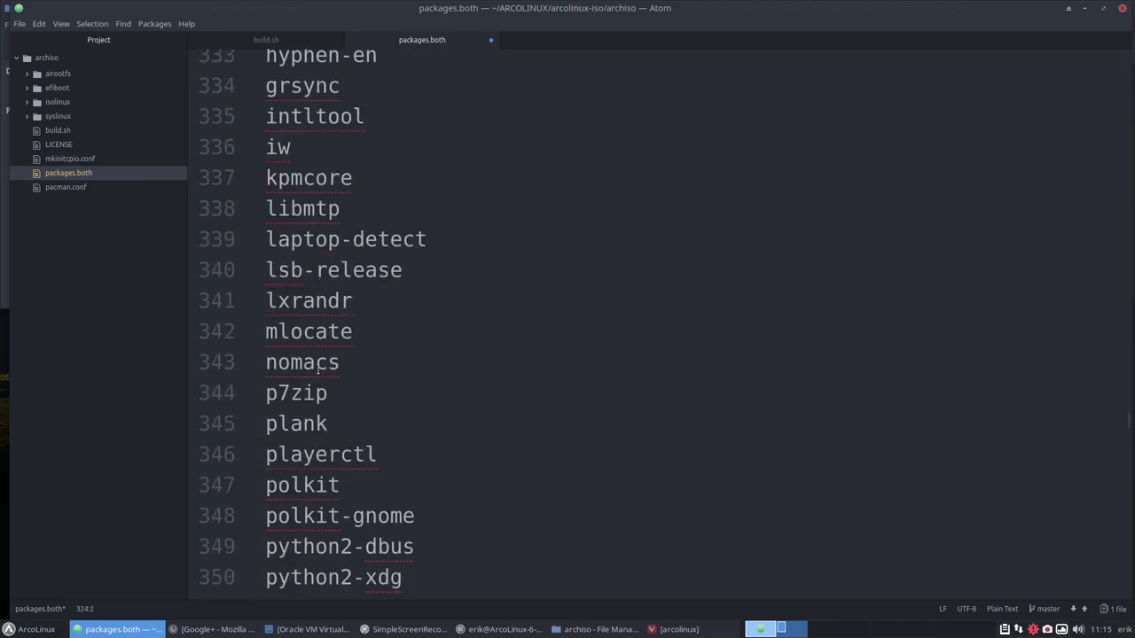
{"action": "scroll", "coordinate": [317, 369], "scroll_direction": "down", "scroll_amount": 4}
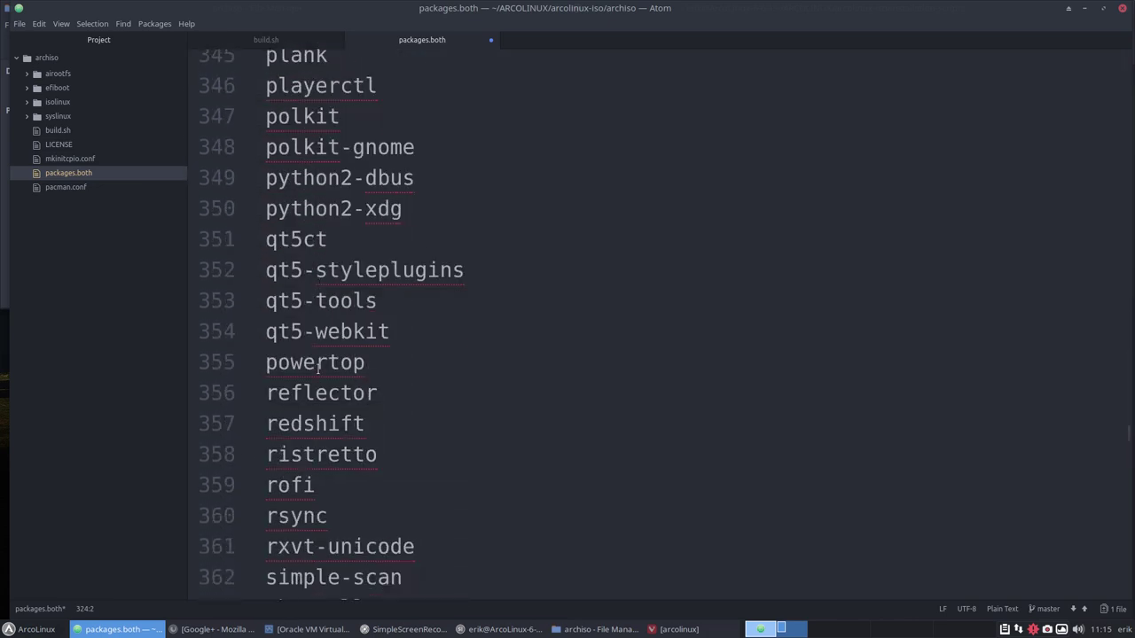
{"action": "scroll", "coordinate": [317, 369], "scroll_direction": "down", "scroll_amount": 2}
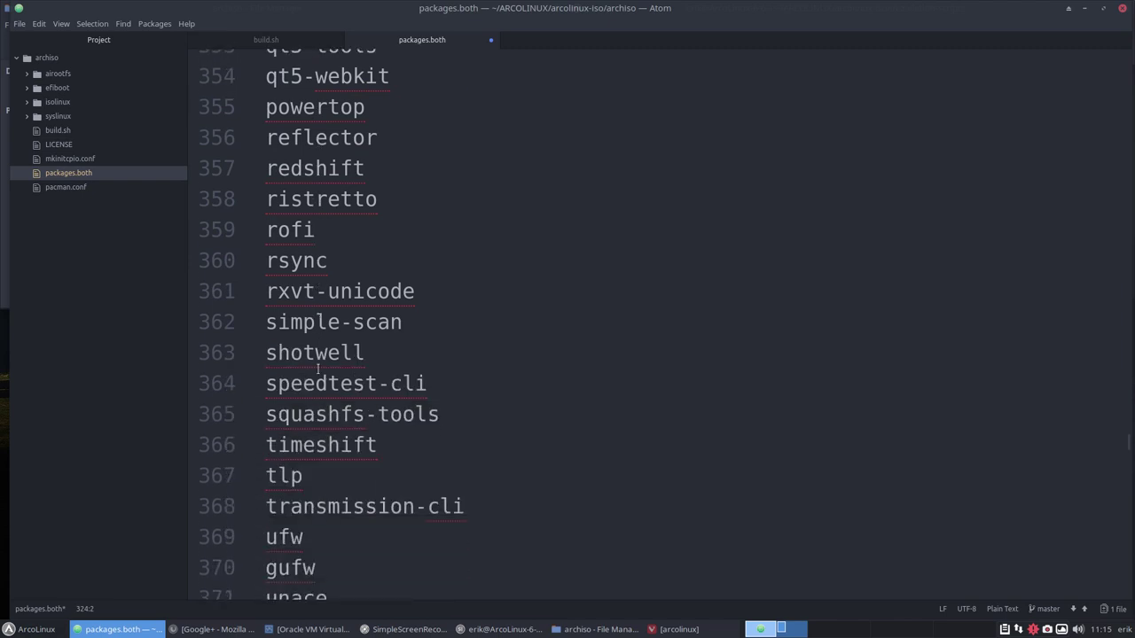
{"action": "left_click", "coordinate": [270, 302]}
{"action": "type", "text": "#"}
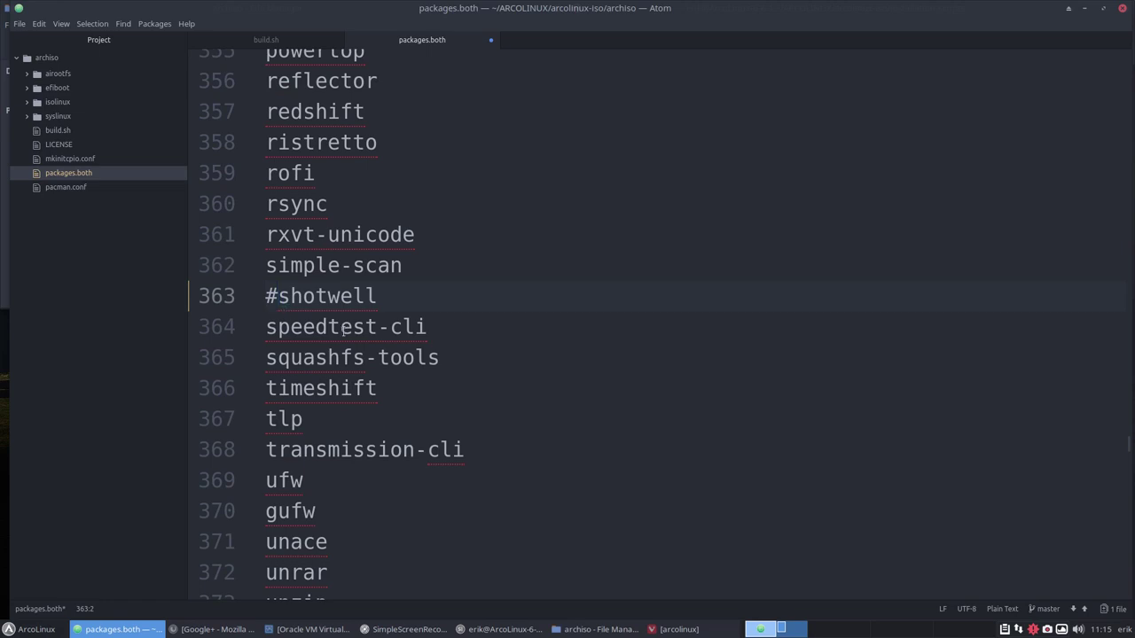
{"action": "scroll", "coordinate": [343, 332], "scroll_direction": "down", "scroll_amount": 2}
{"action": "scroll", "coordinate": [343, 332], "scroll_direction": "down", "scroll_amount": 4}
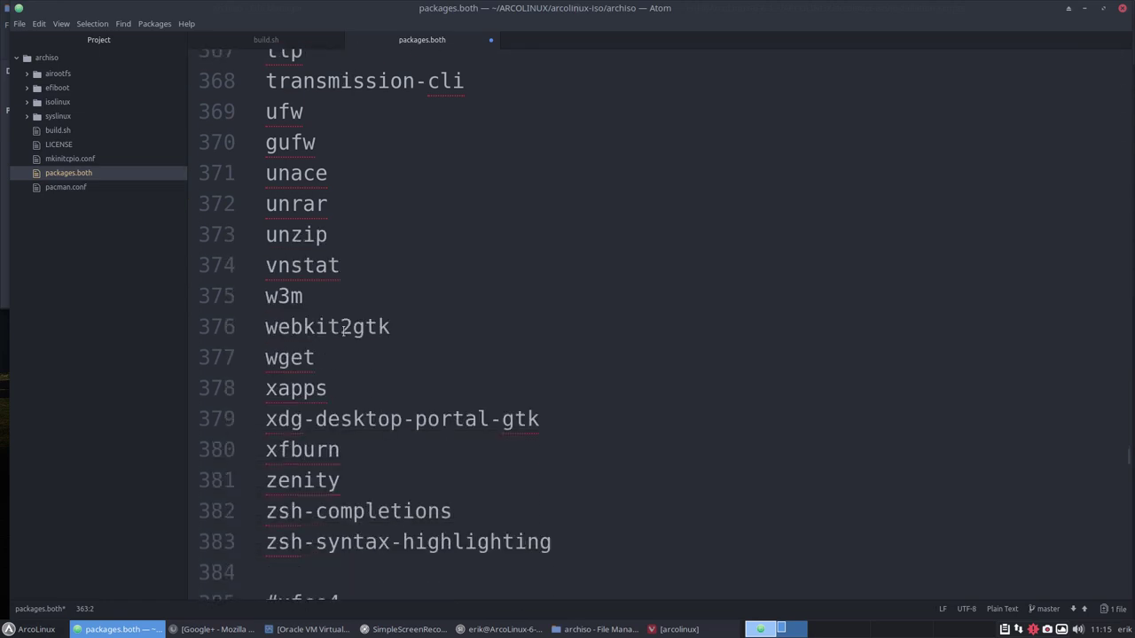
{"action": "scroll", "coordinate": [343, 331], "scroll_direction": "down", "scroll_amount": 1}
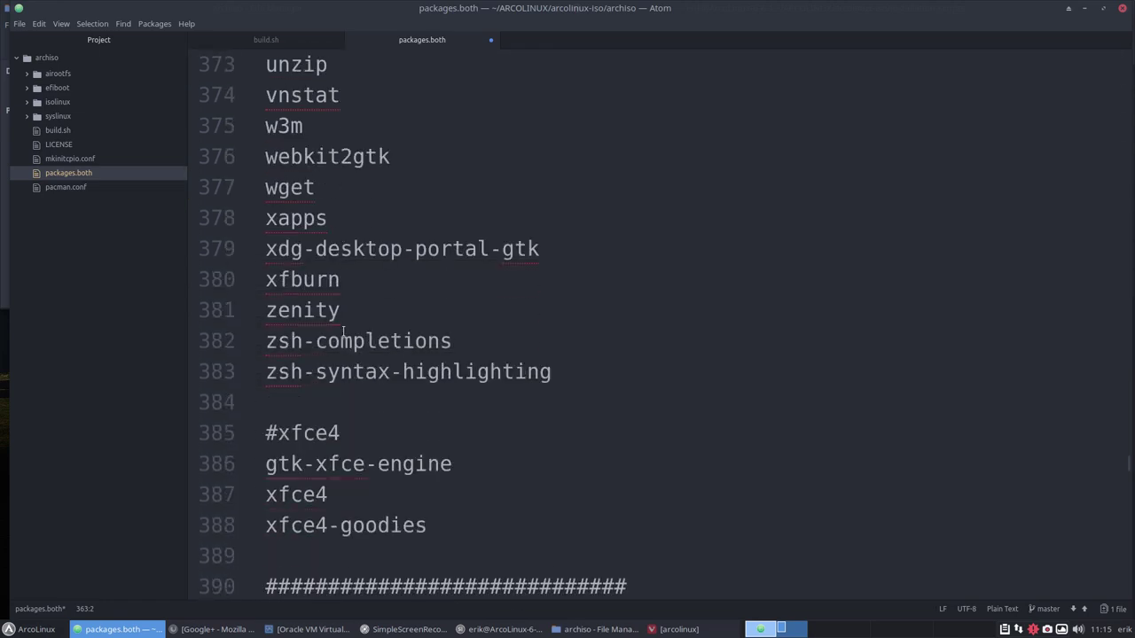
{"action": "scroll", "coordinate": [343, 332], "scroll_direction": "down", "scroll_amount": 4}
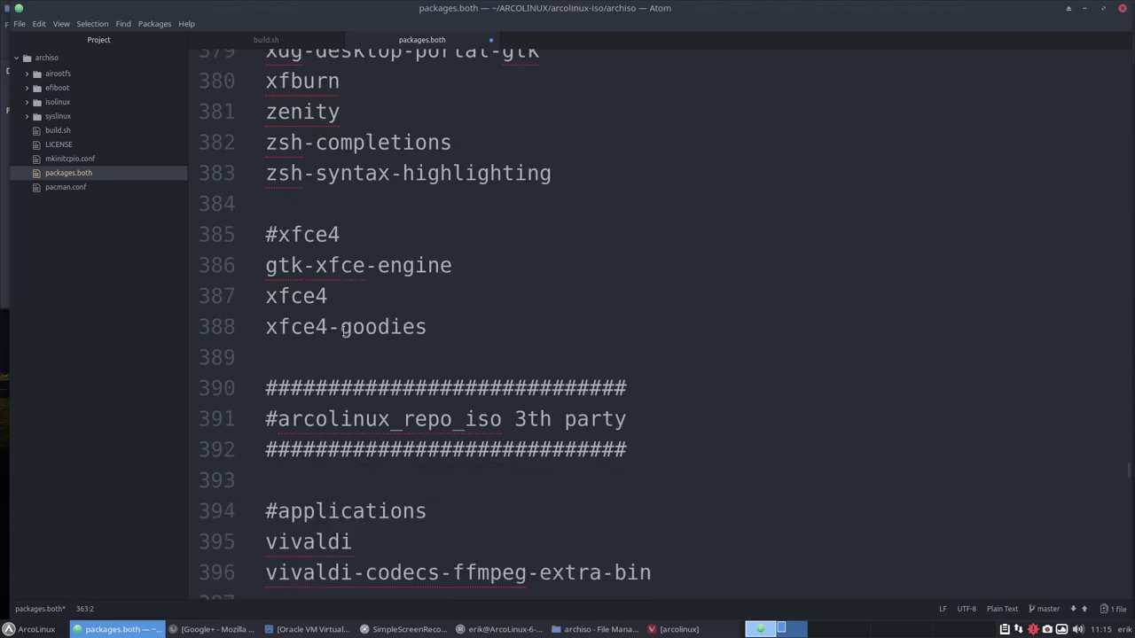
{"action": "scroll", "coordinate": [343, 332], "scroll_direction": "down", "scroll_amount": 1}
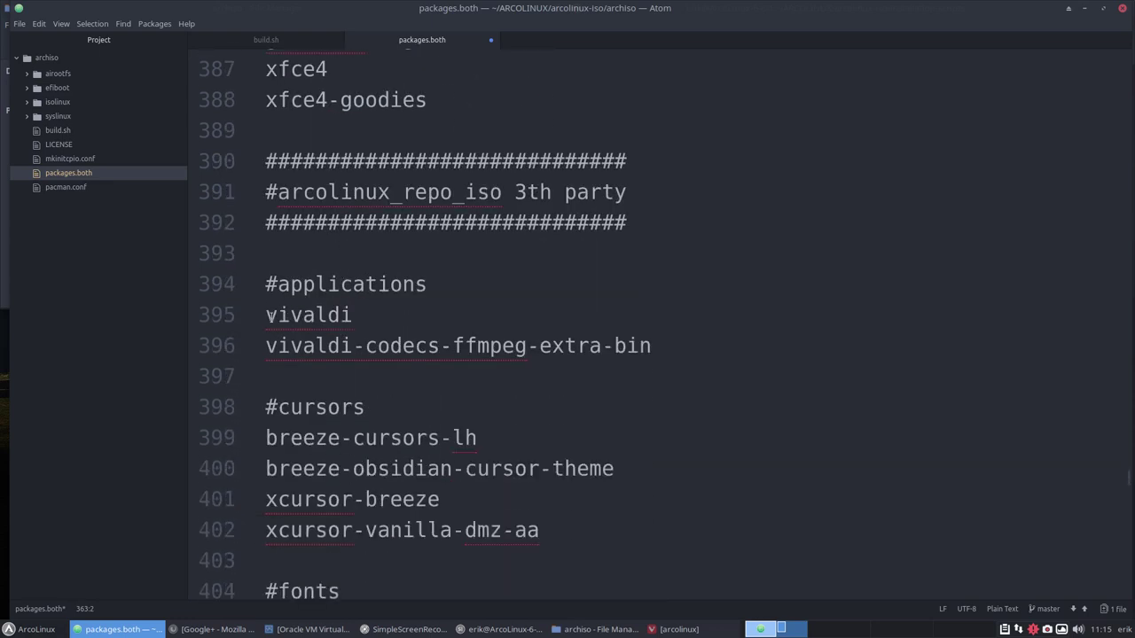
{"action": "scroll", "coordinate": [315, 358], "scroll_direction": "down", "scroll_amount": 1}
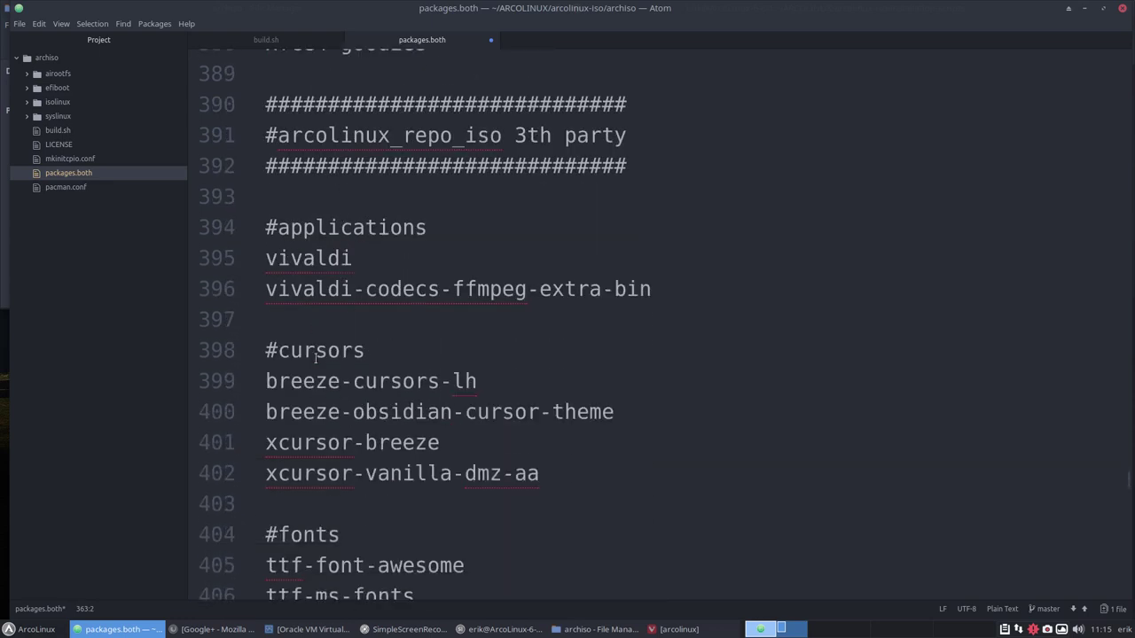
{"action": "scroll", "coordinate": [316, 358], "scroll_direction": "down", "scroll_amount": 1}
{"action": "scroll", "coordinate": [316, 358], "scroll_direction": "down", "scroll_amount": 5}
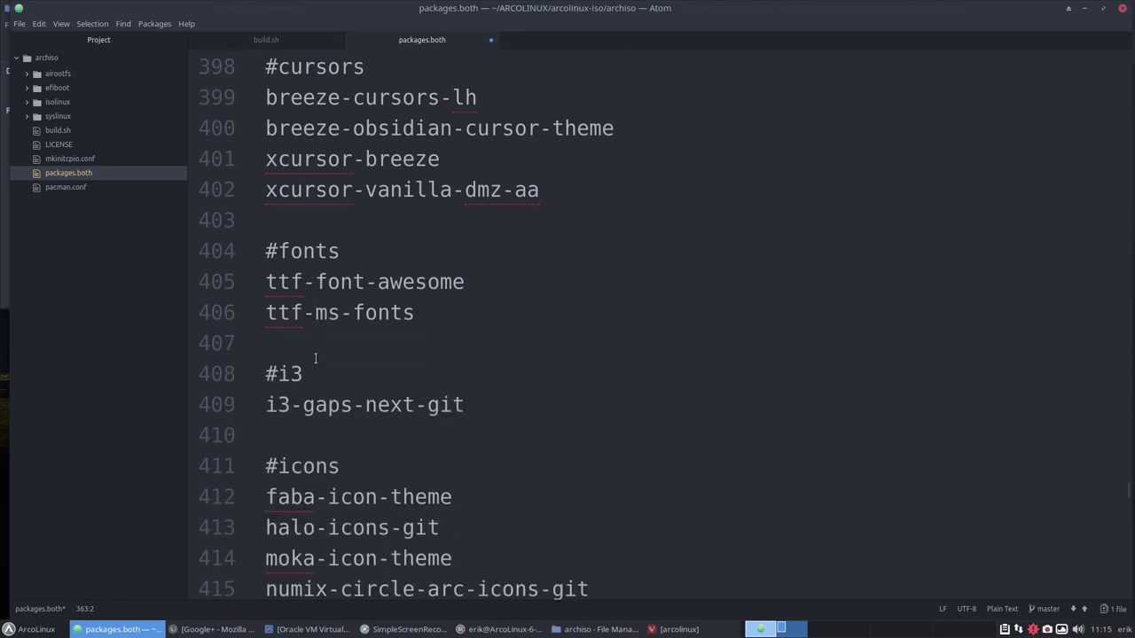
{"action": "scroll", "coordinate": [316, 358], "scroll_direction": "down", "scroll_amount": 2}
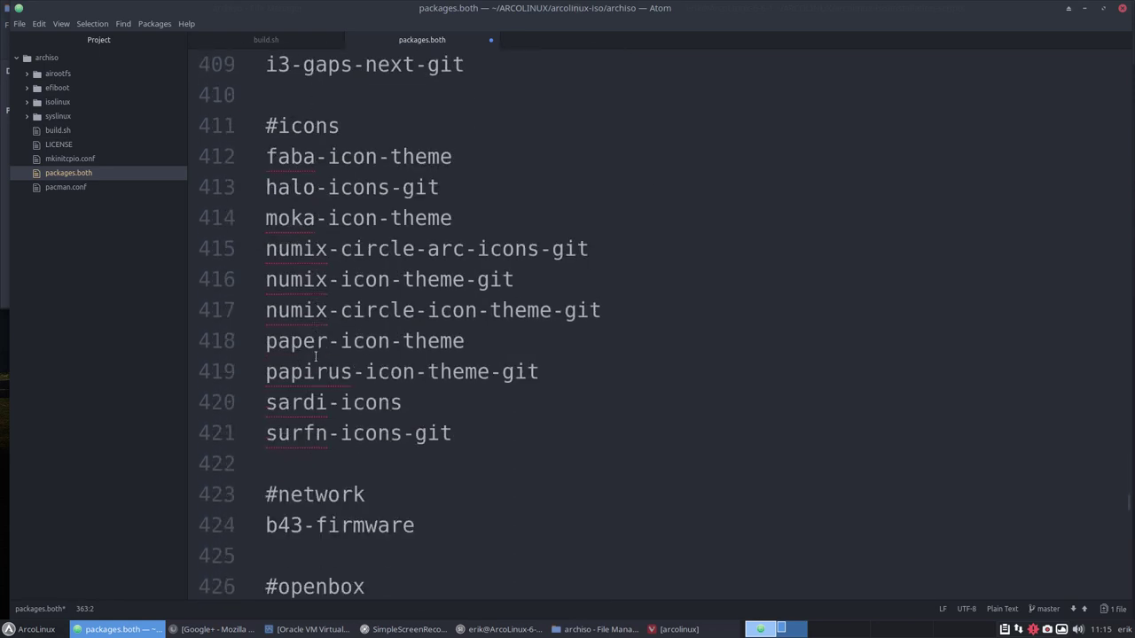
{"action": "scroll", "coordinate": [315, 358], "scroll_direction": "down", "scroll_amount": 1}
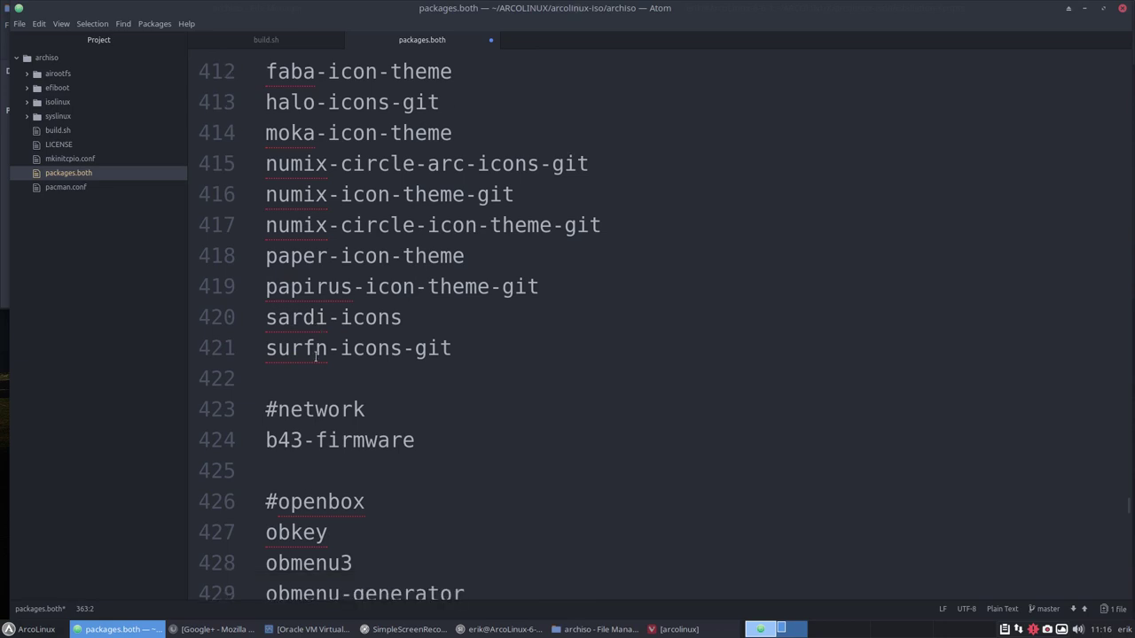
{"action": "left_click", "coordinate": [267, 319]}
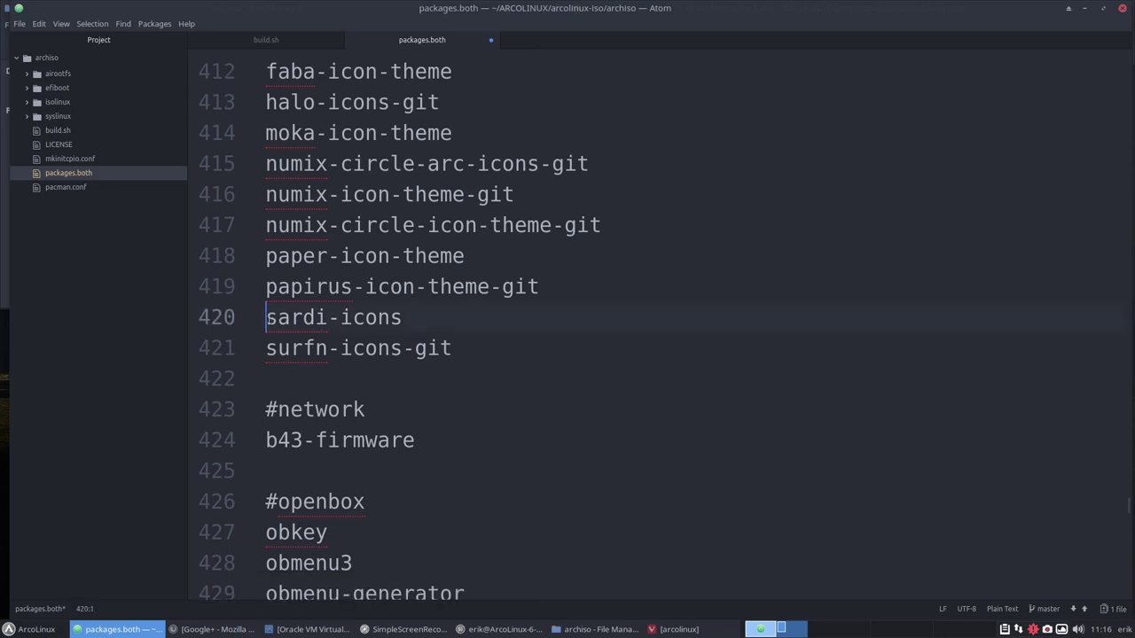
{"action": "left_click", "coordinate": [269, 337]}
{"action": "left_click", "coordinate": [267, 321]}
{"action": "scroll", "coordinate": [286, 350], "scroll_direction": "down", "scroll_amount": 7}
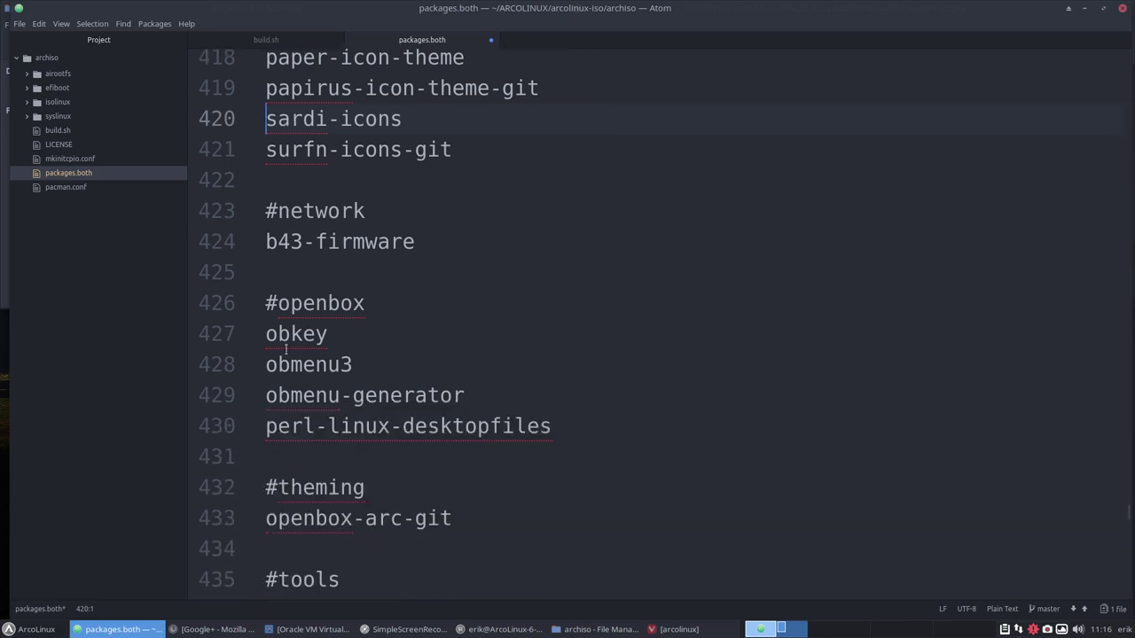
{"action": "scroll", "coordinate": [286, 350], "scroll_direction": "down", "scroll_amount": 4}
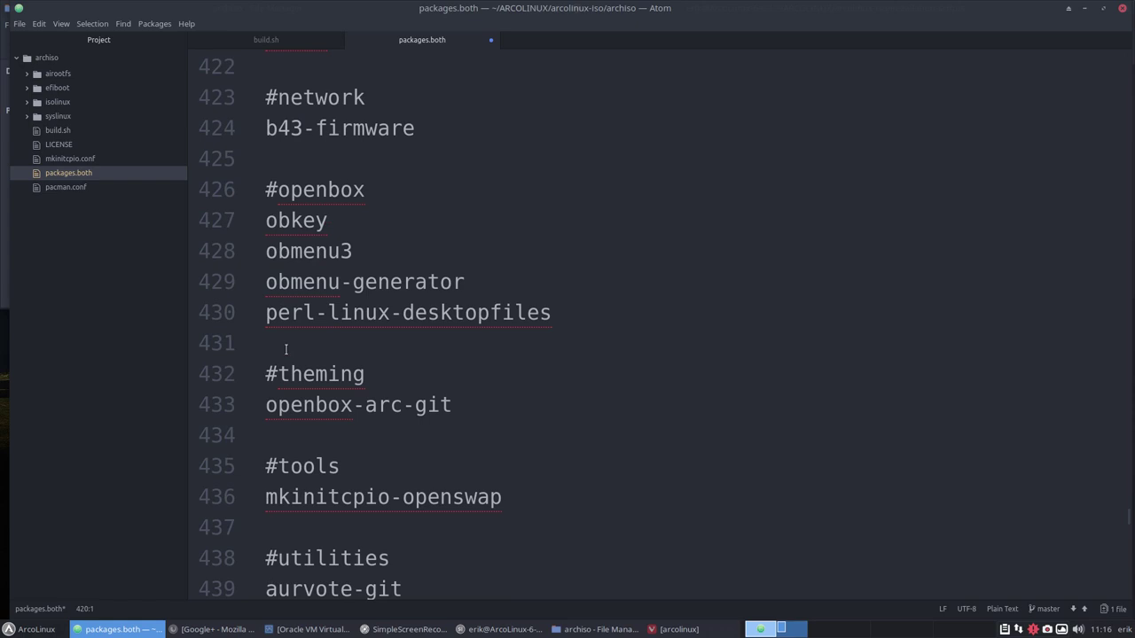
{"action": "scroll", "coordinate": [285, 350], "scroll_direction": "down", "scroll_amount": 4}
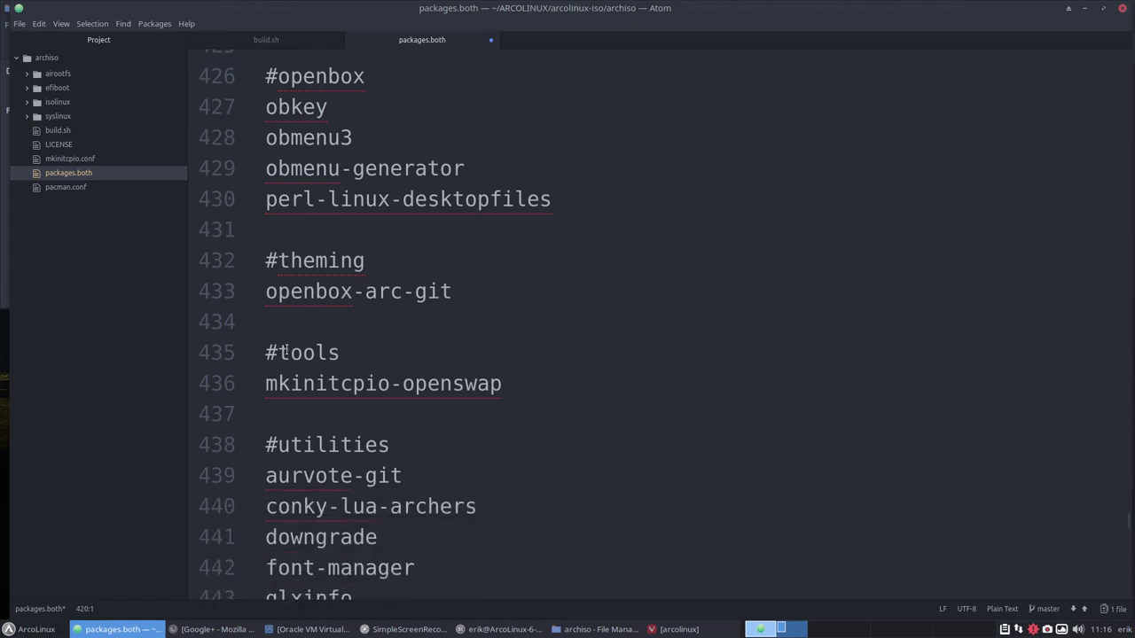
{"action": "scroll", "coordinate": [285, 352], "scroll_direction": "down", "scroll_amount": 12}
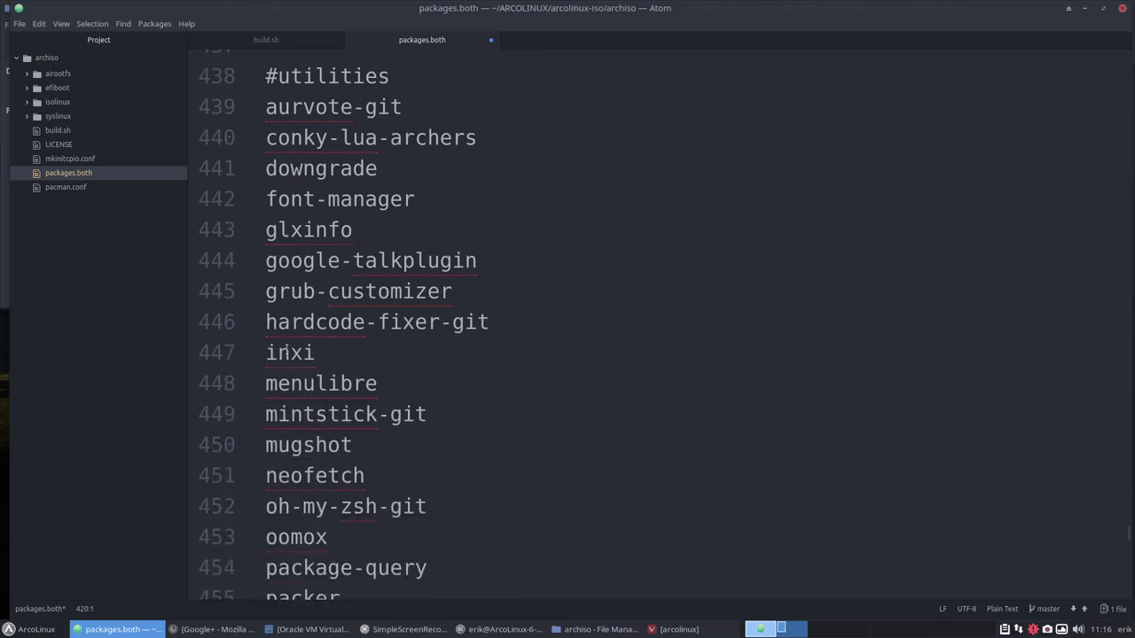
{"action": "scroll", "coordinate": [285, 352], "scroll_direction": "down", "scroll_amount": 7}
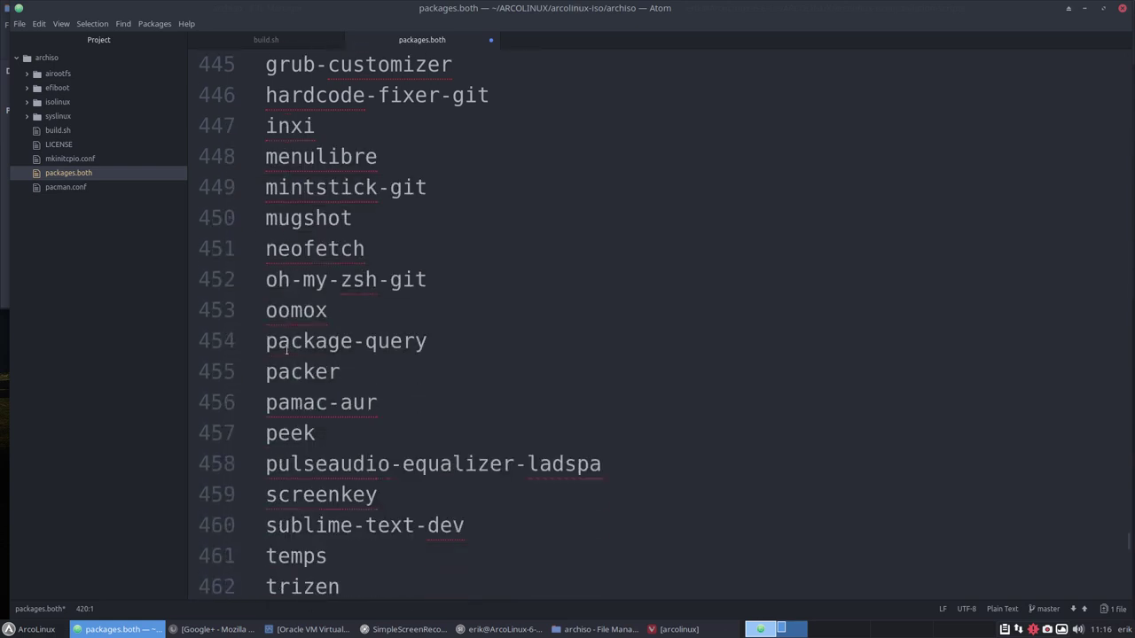
{"action": "scroll", "coordinate": [286, 350], "scroll_direction": "down", "scroll_amount": 5}
{"action": "scroll", "coordinate": [282, 352], "scroll_direction": "down", "scroll_amount": 6}
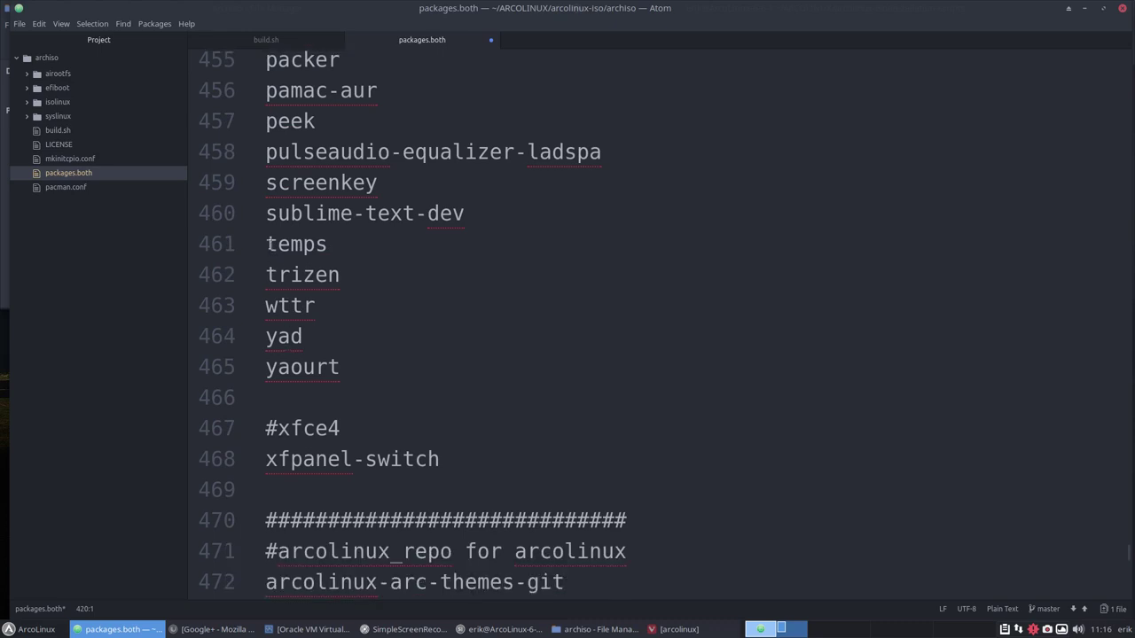
Comment out temps on line 461 and review the arcolinux repo section down to Calamares.
{"action": "left_click", "coordinate": [266, 245]}
{"action": "type", "text": "#"}
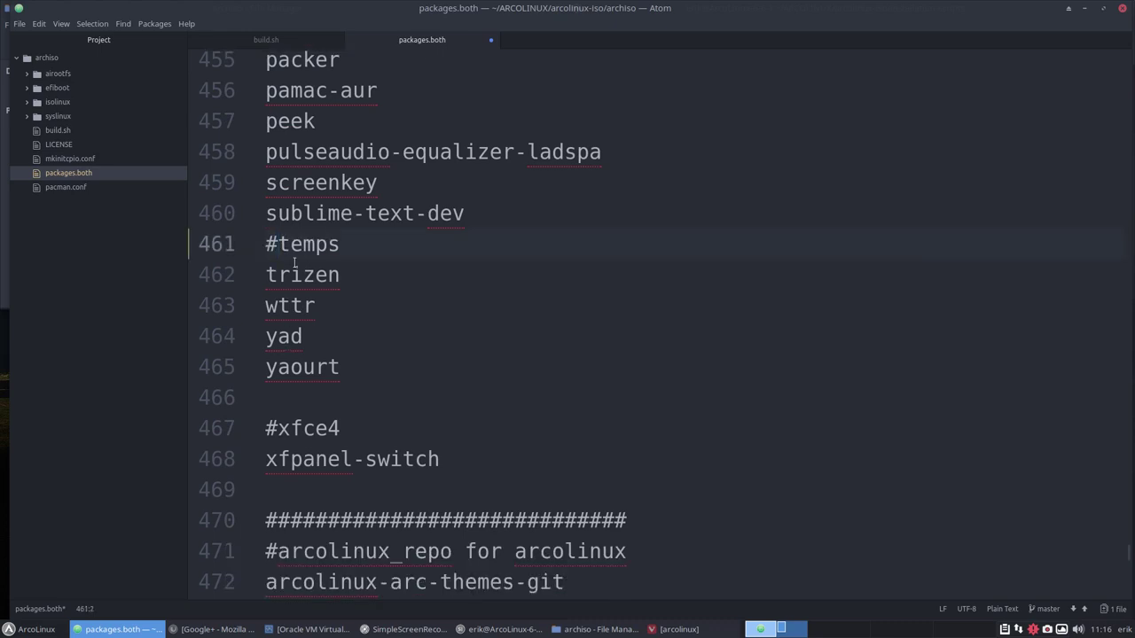
{"action": "scroll", "coordinate": [317, 270], "scroll_direction": "down", "scroll_amount": 10}
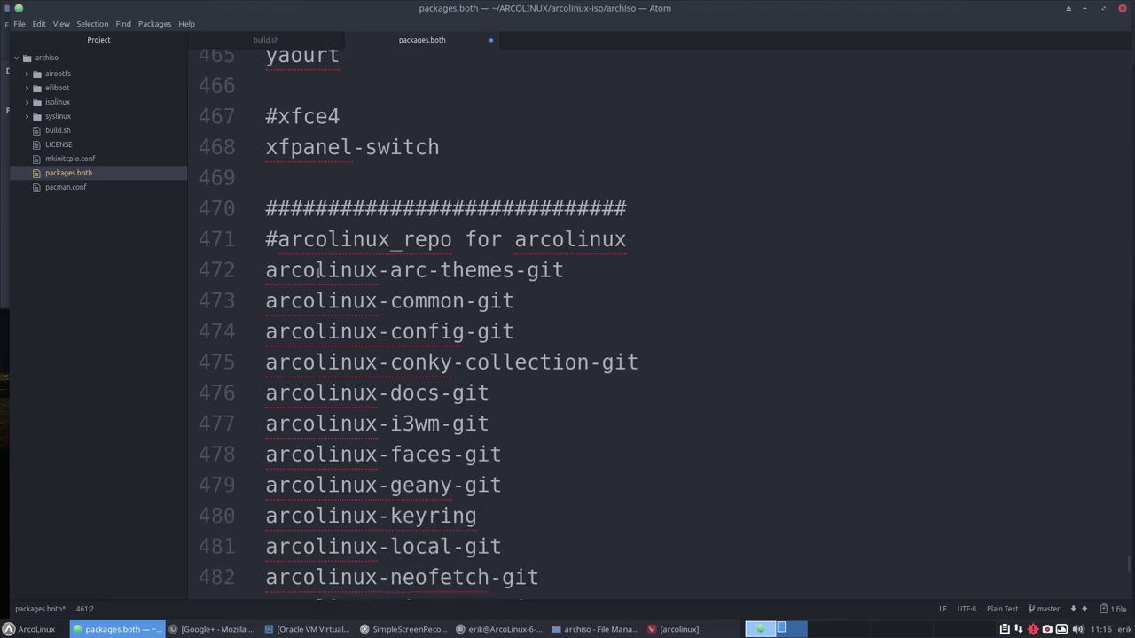
{"action": "scroll", "coordinate": [317, 270], "scroll_direction": "down", "scroll_amount": 4}
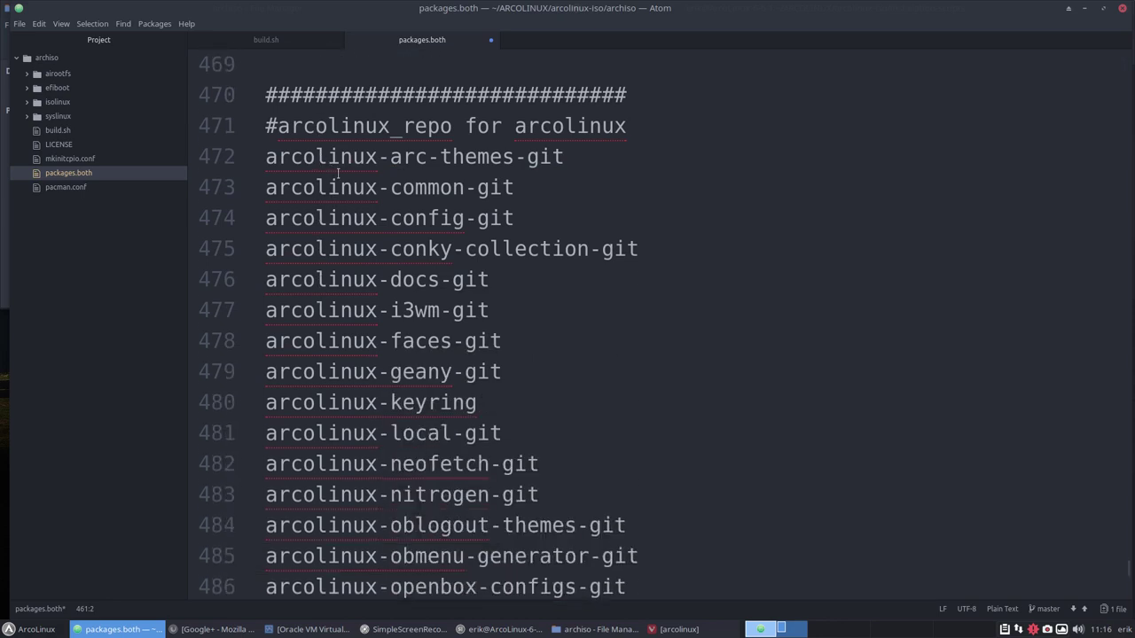
{"action": "scroll", "coordinate": [346, 396], "scroll_direction": "down", "scroll_amount": 4}
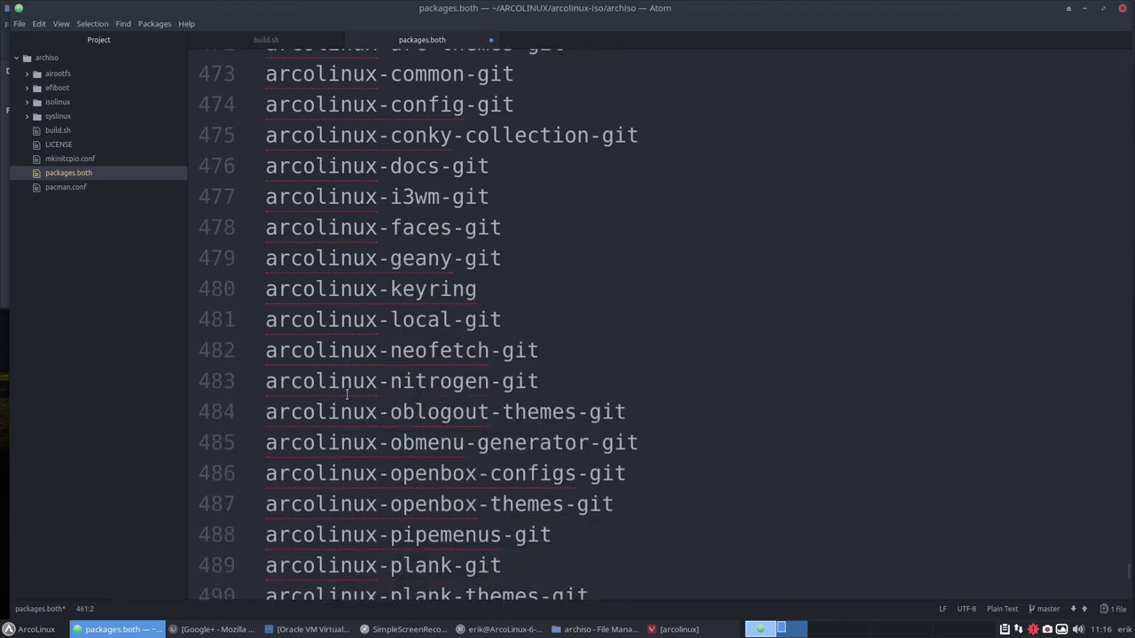
{"action": "scroll", "coordinate": [347, 395], "scroll_direction": "down", "scroll_amount": 12}
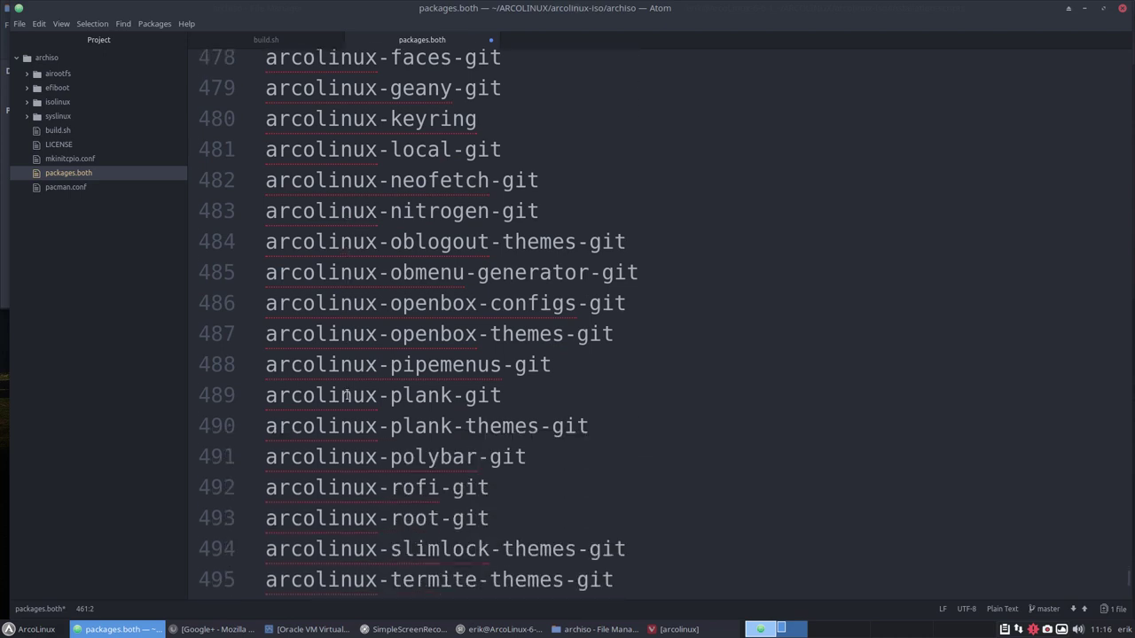
{"action": "scroll", "coordinate": [347, 396], "scroll_direction": "down", "scroll_amount": 2}
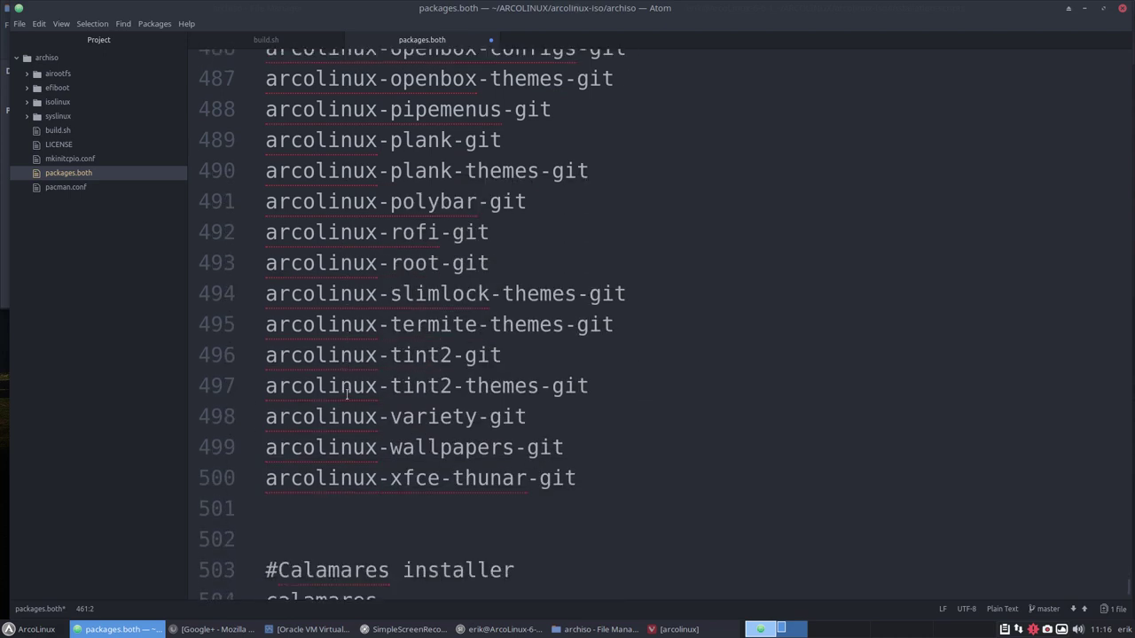
{"action": "scroll", "coordinate": [347, 395], "scroll_direction": "down", "scroll_amount": 3}
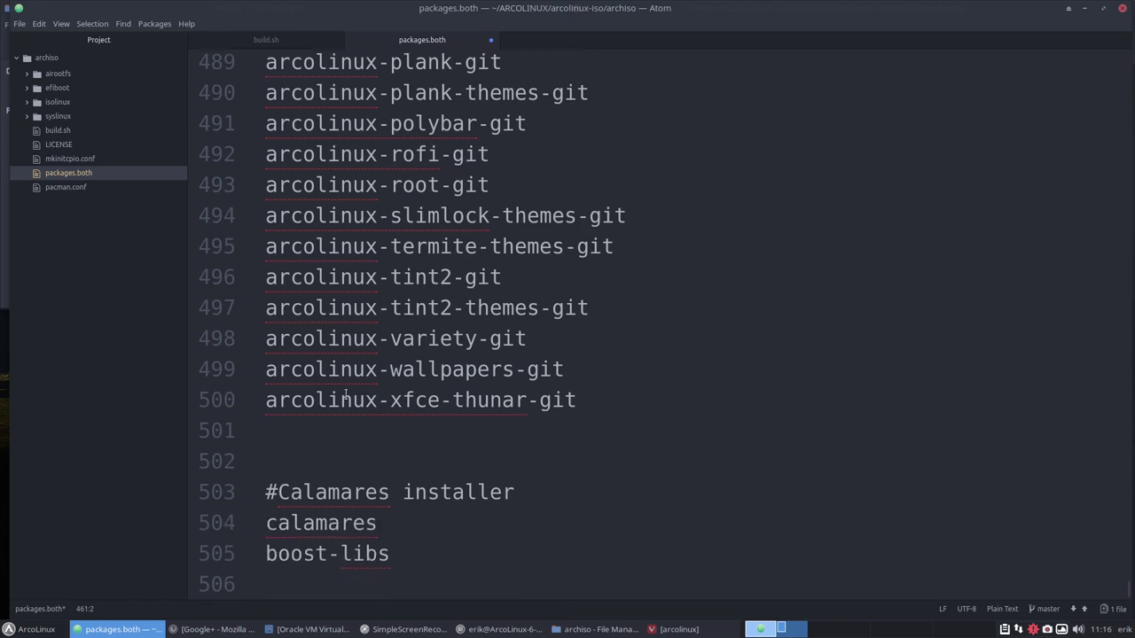
{"action": "scroll", "coordinate": [347, 395], "scroll_direction": "up", "scroll_amount": 20}
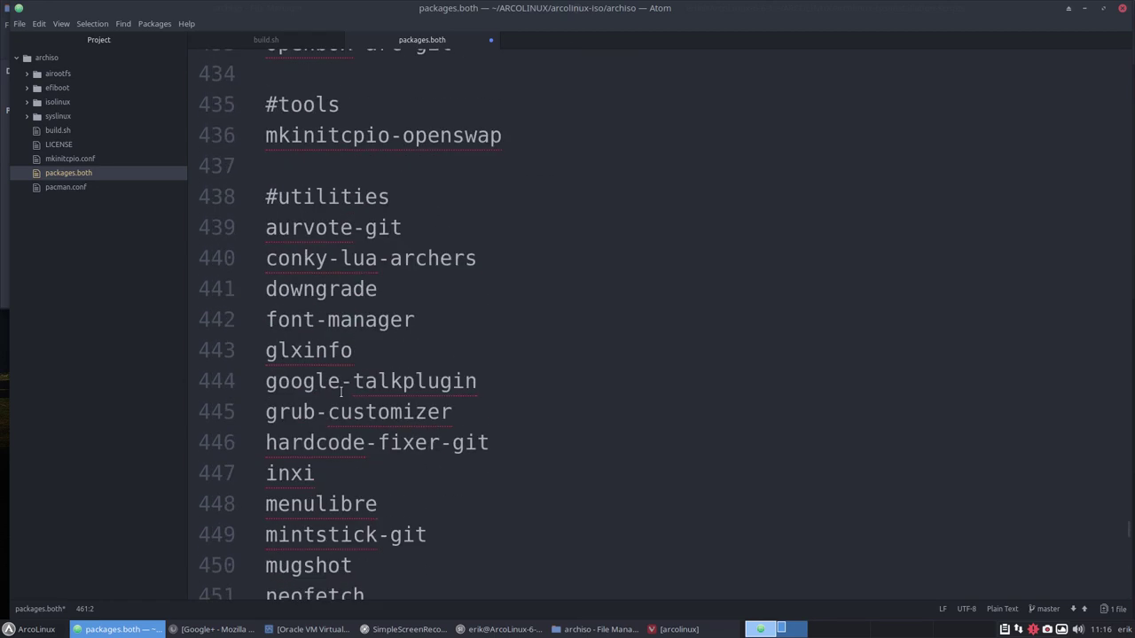
{"action": "scroll", "coordinate": [341, 393], "scroll_direction": "up", "scroll_amount": 2}
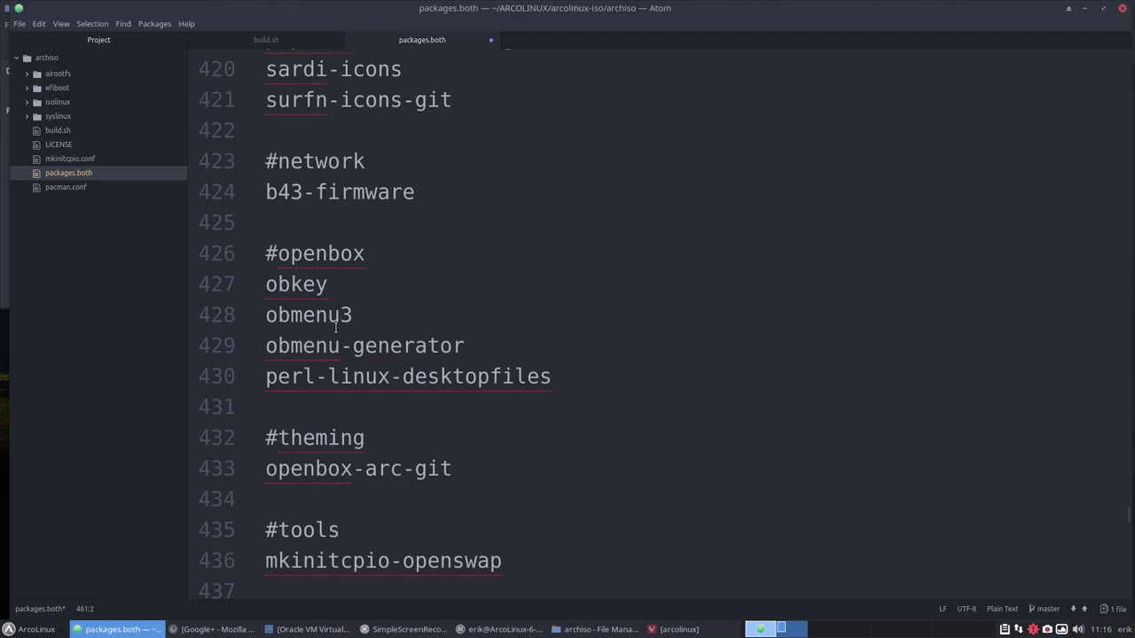
Save packages.both and scroll back up to the applications list.
{"action": "key", "text": "ctrl+s"}
{"action": "scroll", "coordinate": [337, 320], "scroll_direction": "up", "scroll_amount": 20}
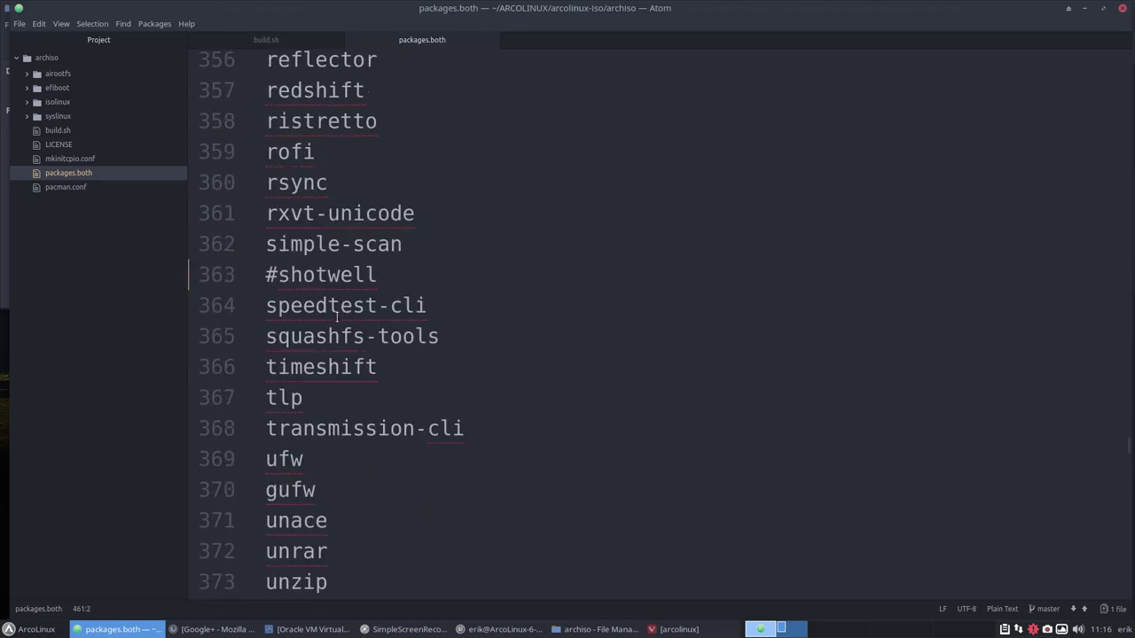
{"action": "scroll", "coordinate": [337, 319], "scroll_direction": "up", "scroll_amount": 11}
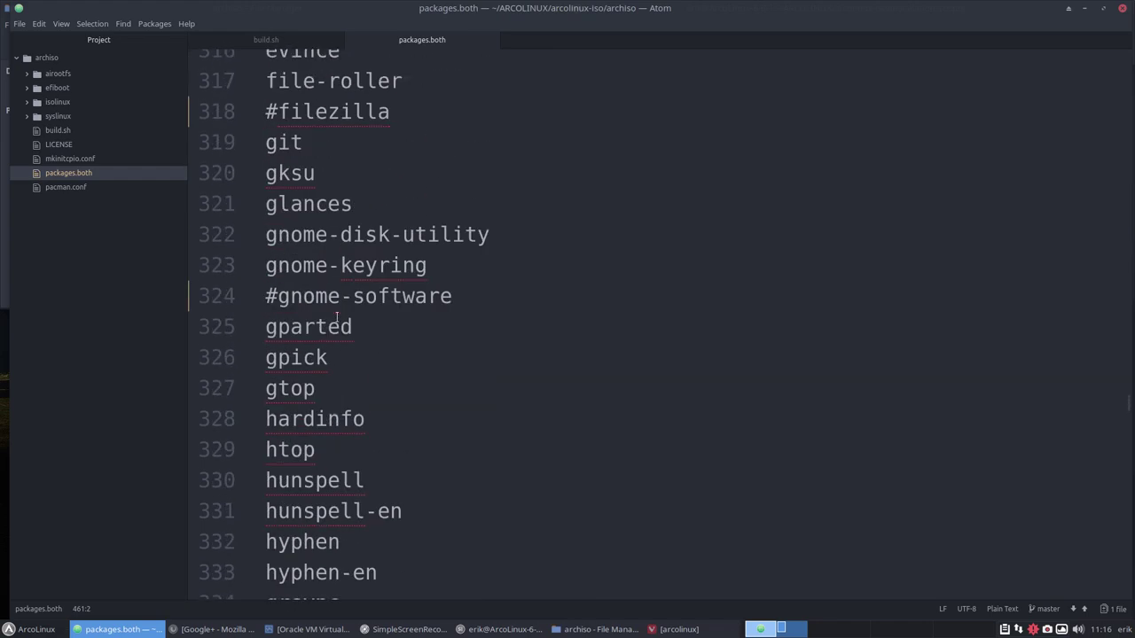
{"action": "scroll", "coordinate": [337, 318], "scroll_direction": "up", "scroll_amount": 5}
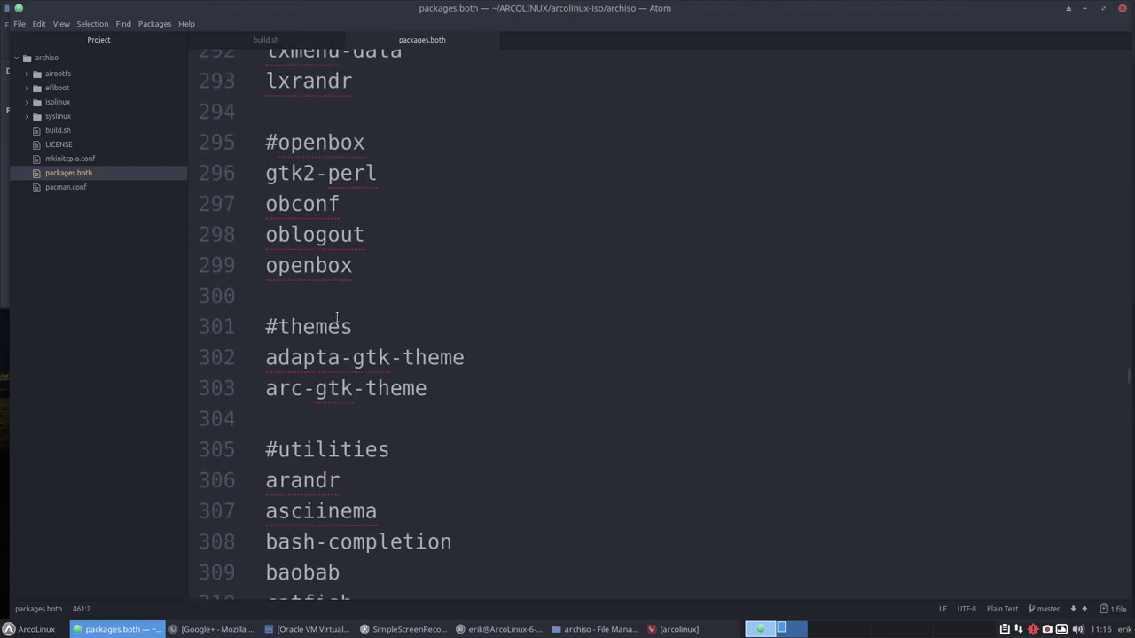
{"action": "scroll", "coordinate": [337, 317], "scroll_direction": "up", "scroll_amount": 11}
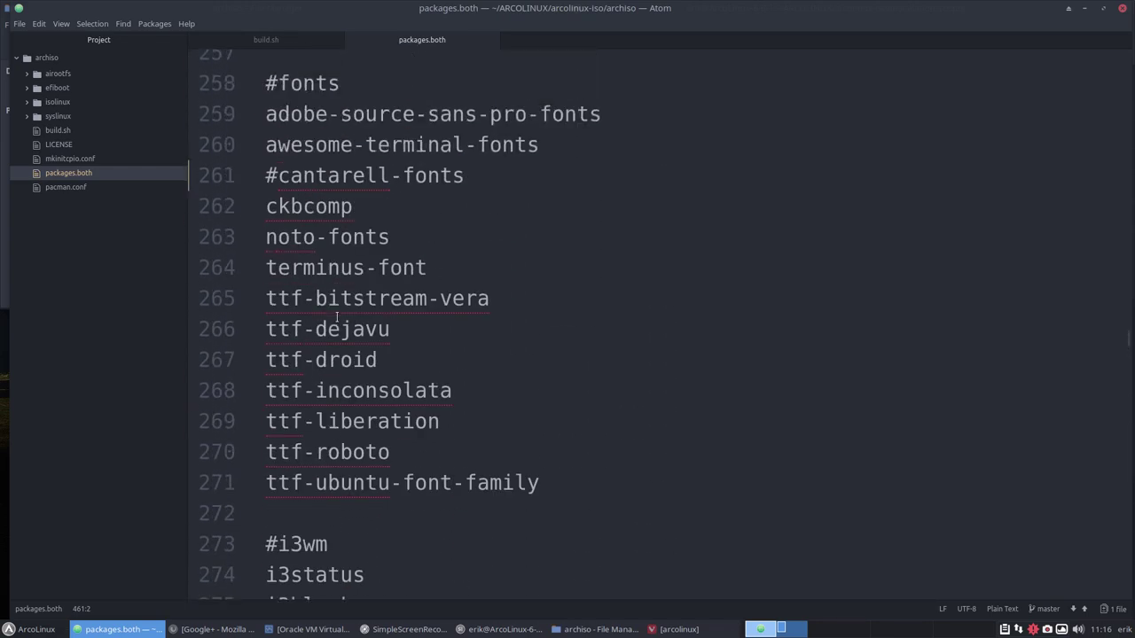
{"action": "scroll", "coordinate": [337, 317], "scroll_direction": "up", "scroll_amount": 13}
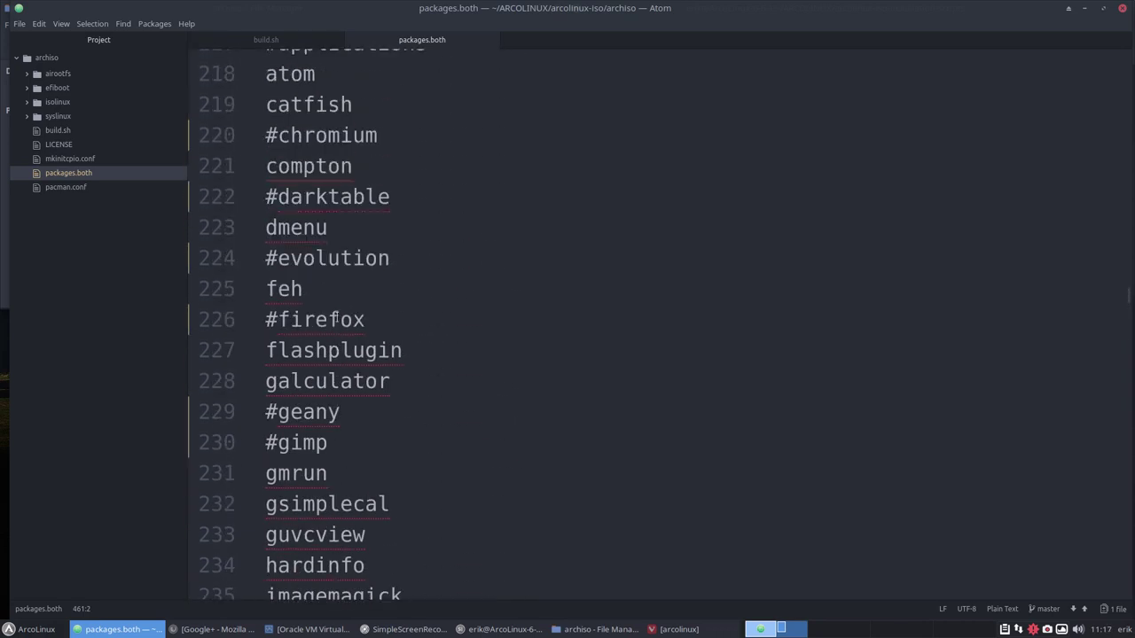
{"action": "scroll", "coordinate": [338, 315], "scroll_direction": "up", "scroll_amount": 1}
Add a new steam entry on the line after simplescreenrecorder.
{"action": "scroll", "coordinate": [334, 319], "scroll_direction": "down", "scroll_amount": 5}
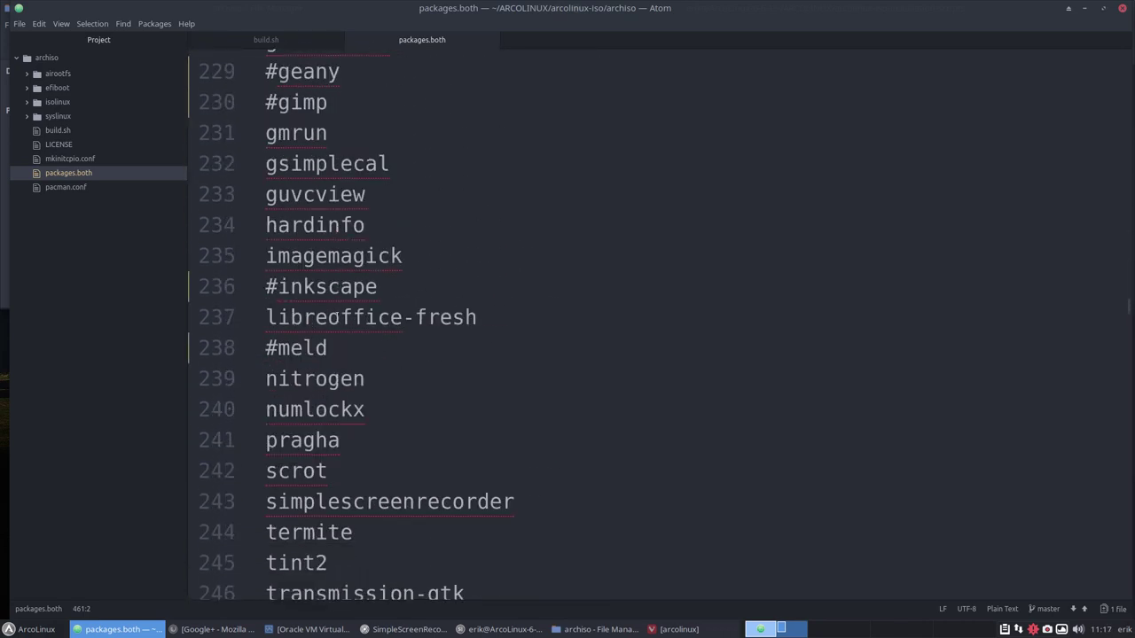
{"action": "scroll", "coordinate": [337, 318], "scroll_direction": "down", "scroll_amount": 2}
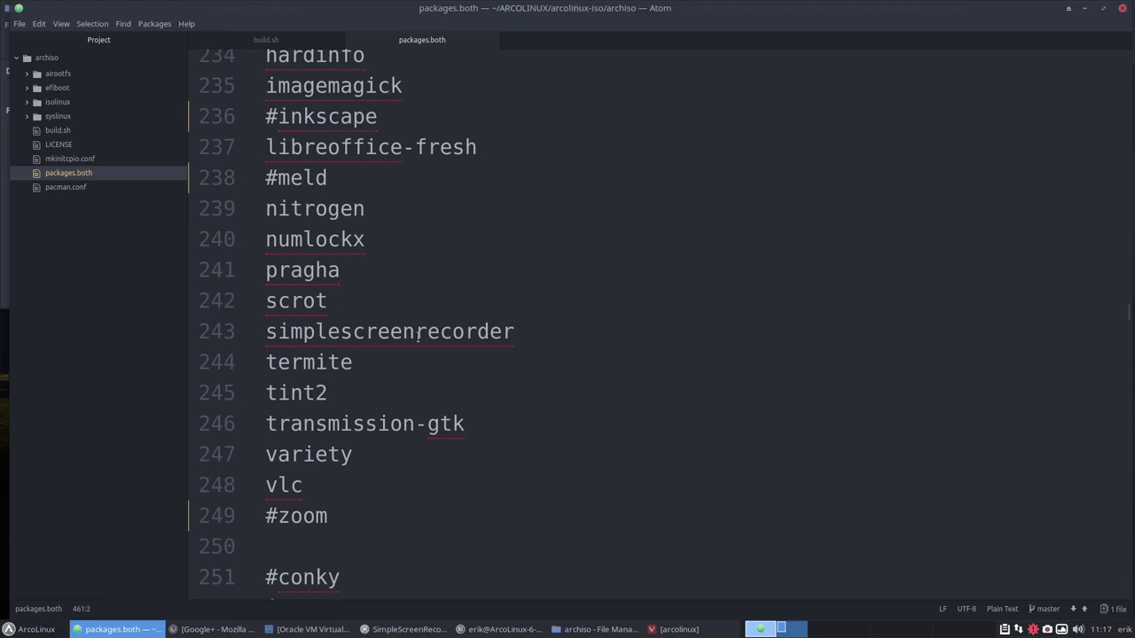
{"action": "left_click", "coordinate": [558, 330]}
{"action": "key", "text": "Return"}
{"action": "type", "text": "steam"}
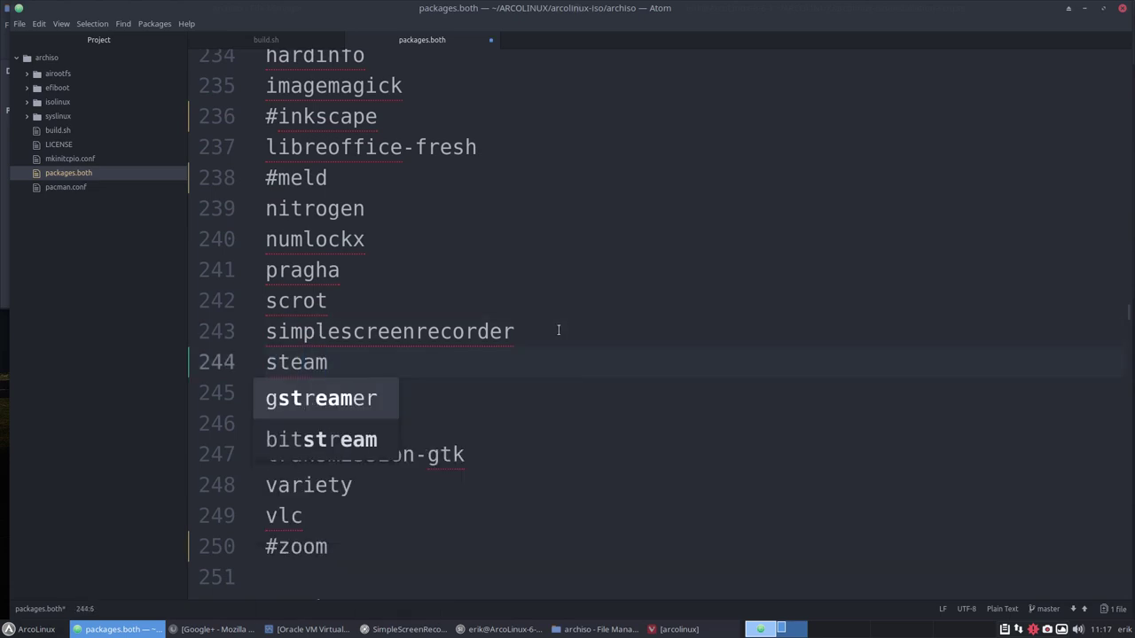
In a new terminal, start sudo pacman -S steam, then cancel it.
{"action": "key", "text": "ctrl+alt+Return"}
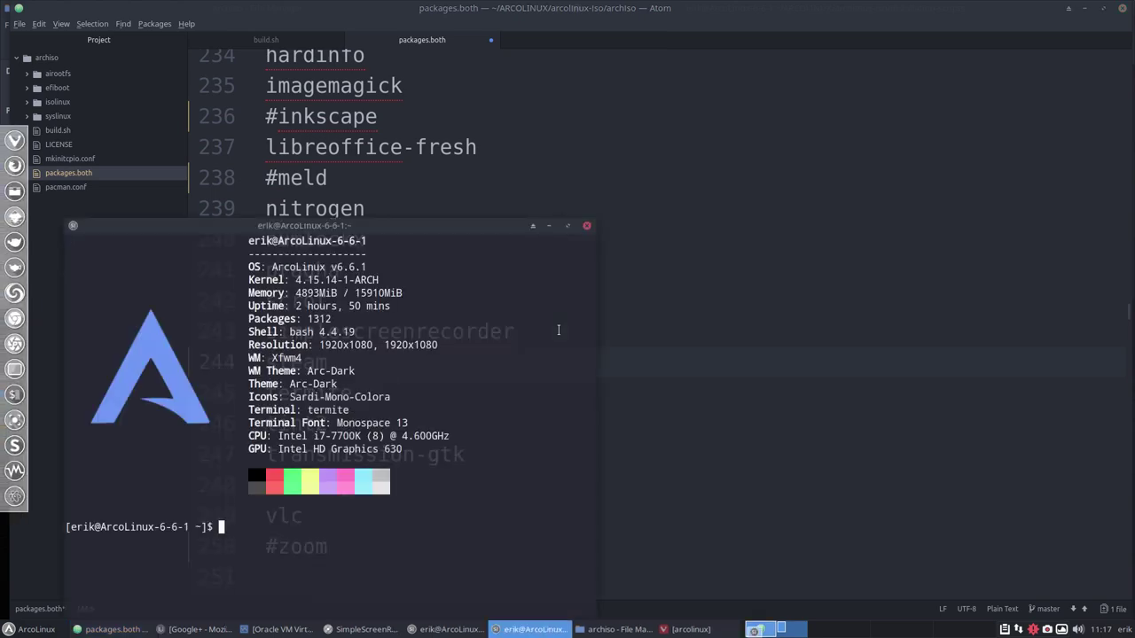
{"action": "type", "text": "sudo pacman -S steam"}
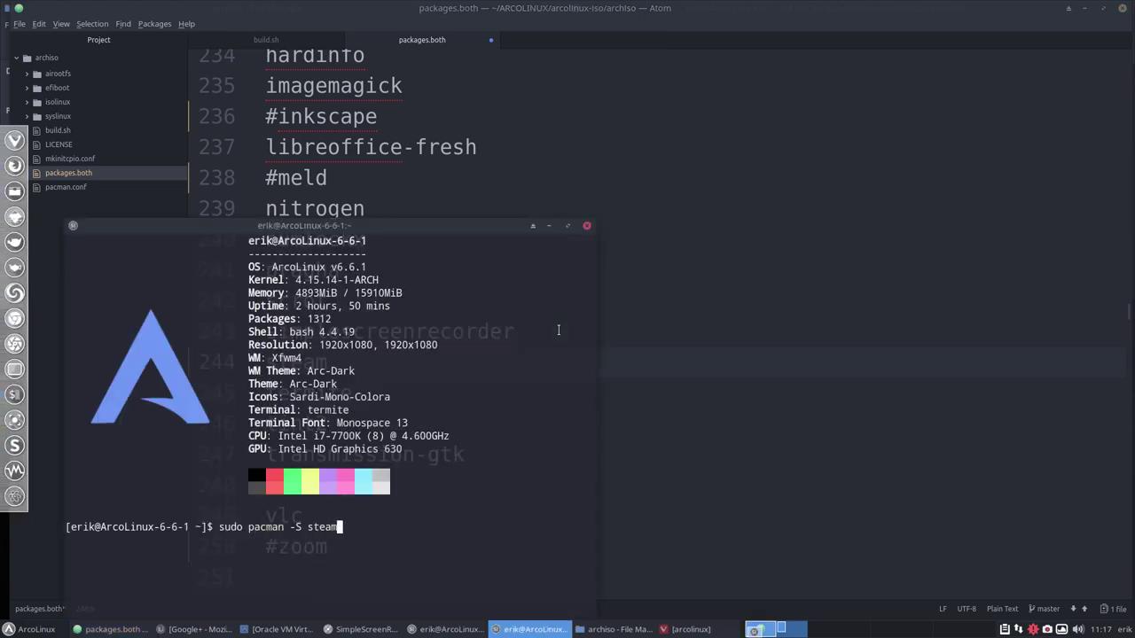
{"action": "key", "text": "Return"}
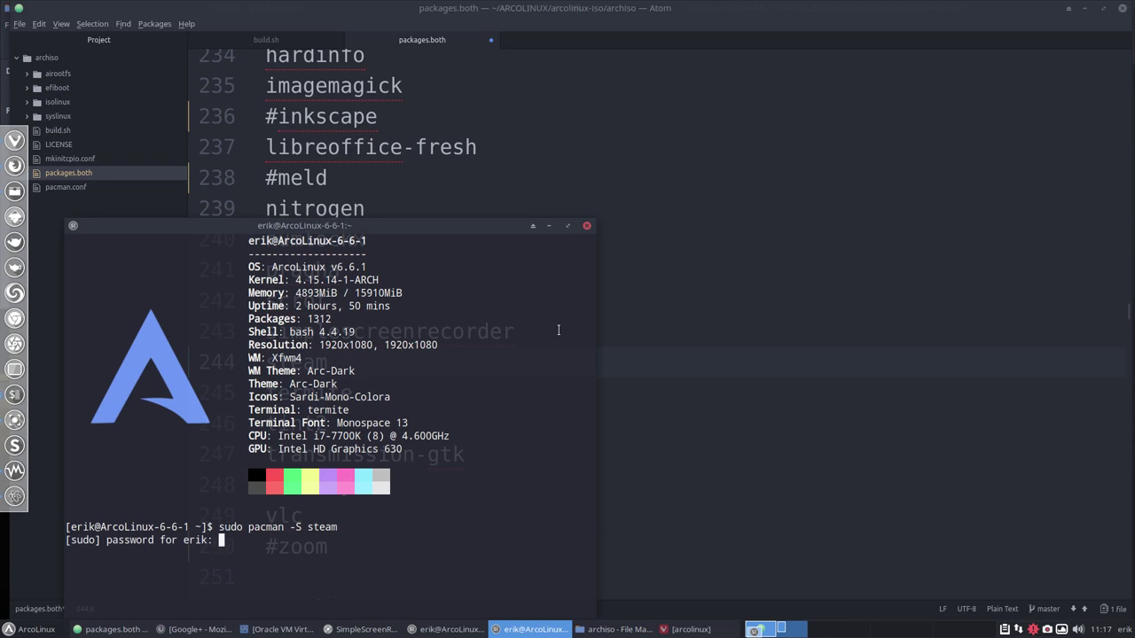
{"action": "key", "text": "Return"}
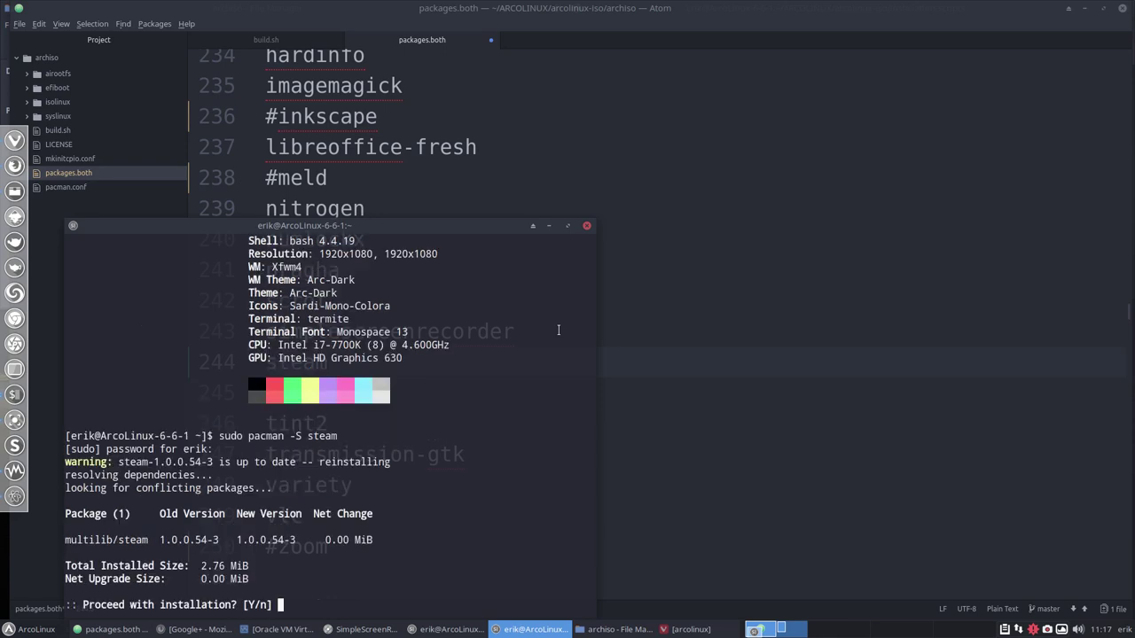
{"action": "key", "text": "ctrl+c"}
Tab-complete the steam package name, copy steam-native-runtime, and return to Atom.
{"action": "key", "text": "Up"}
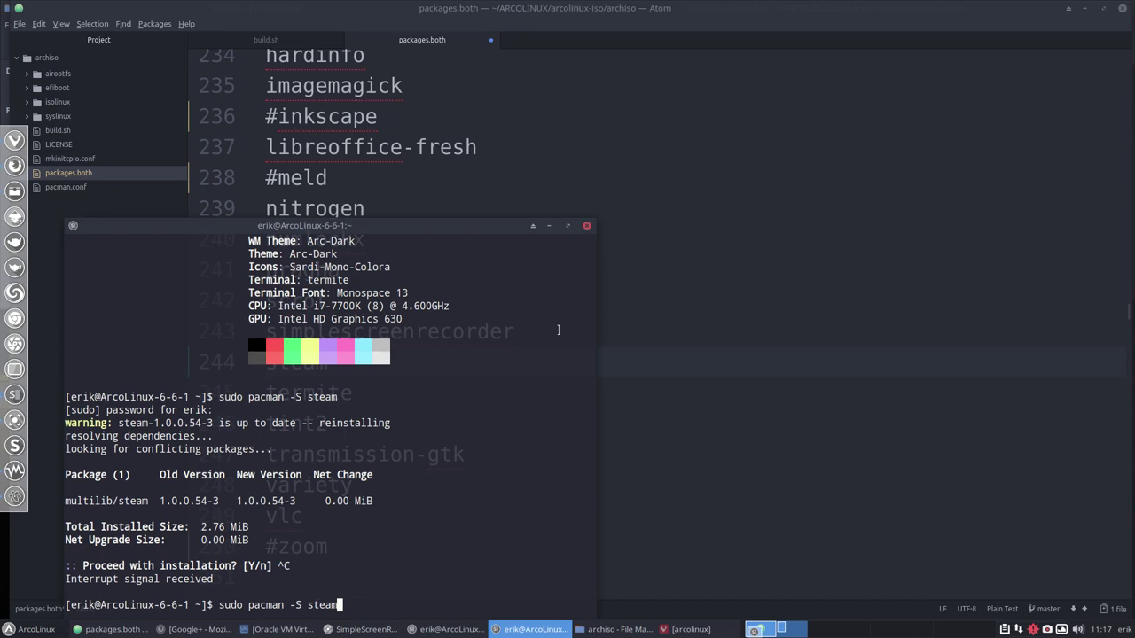
{"action": "key", "text": "Tab"}
{"action": "key", "text": "Tab"}
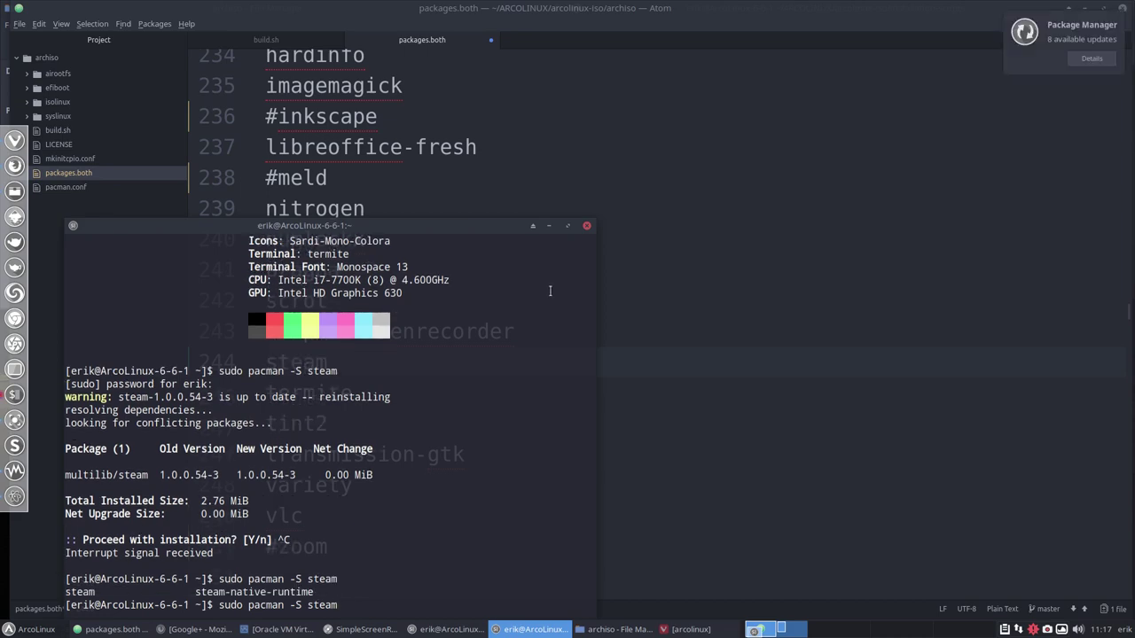
{"action": "left_click_drag", "start_coordinate": [343, 225], "coordinate": [757, 73]}
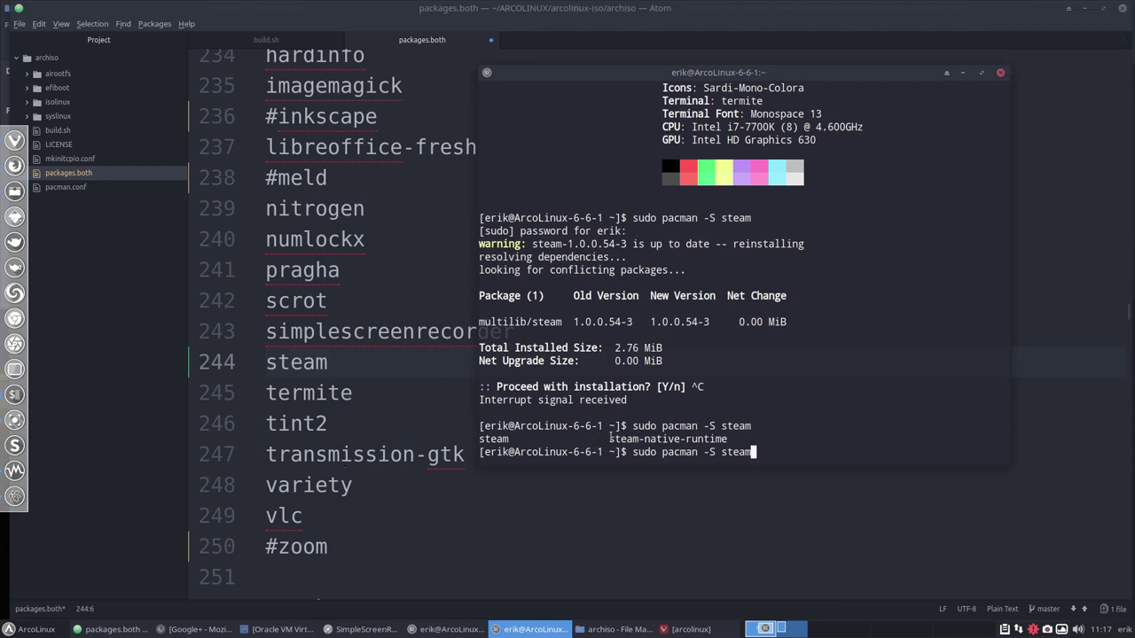
{"action": "left_click_drag", "start_coordinate": [610, 436], "coordinate": [727, 438]}
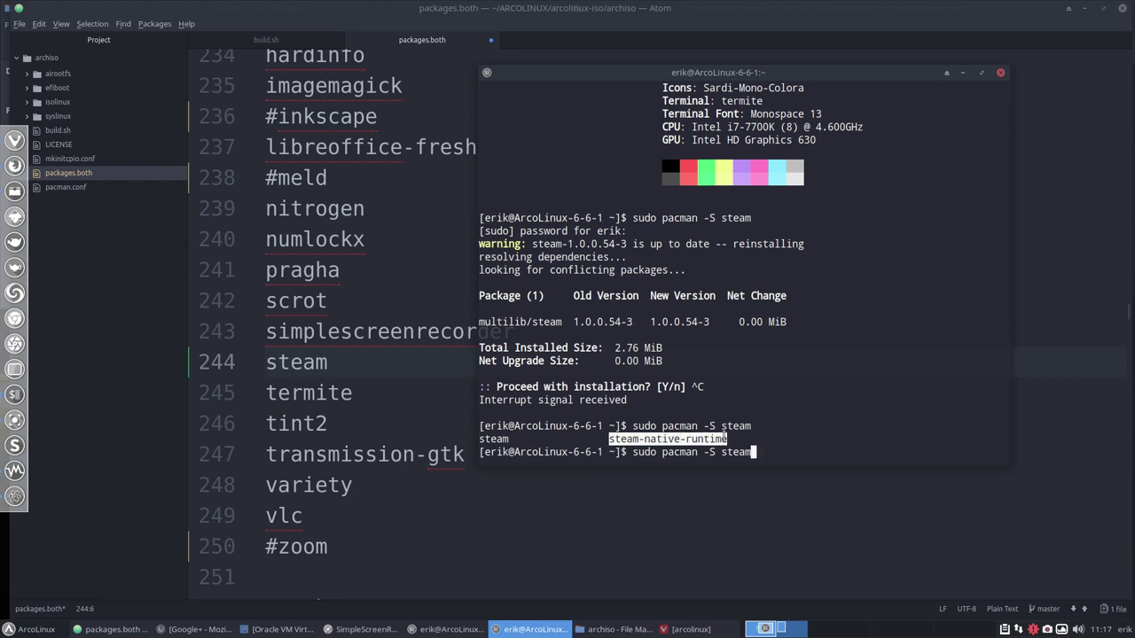
{"action": "left_click", "coordinate": [373, 391]}
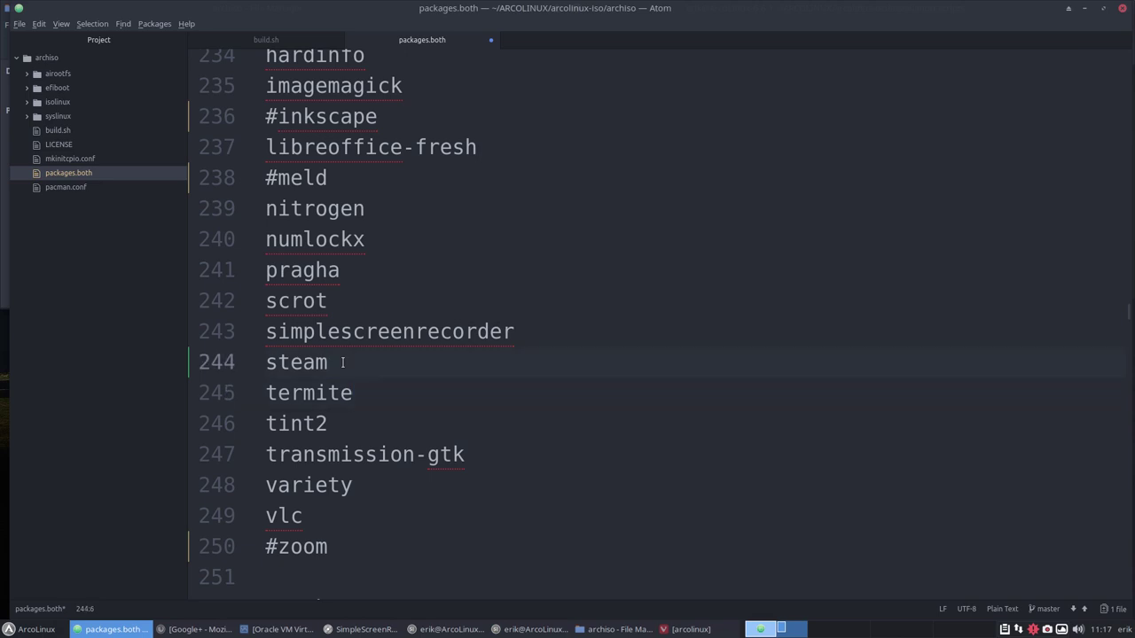
Paste steam-native-runtime on a new line below steam and save.
{"action": "key", "text": "Return"}
{"action": "key", "text": "ctrl+v"}
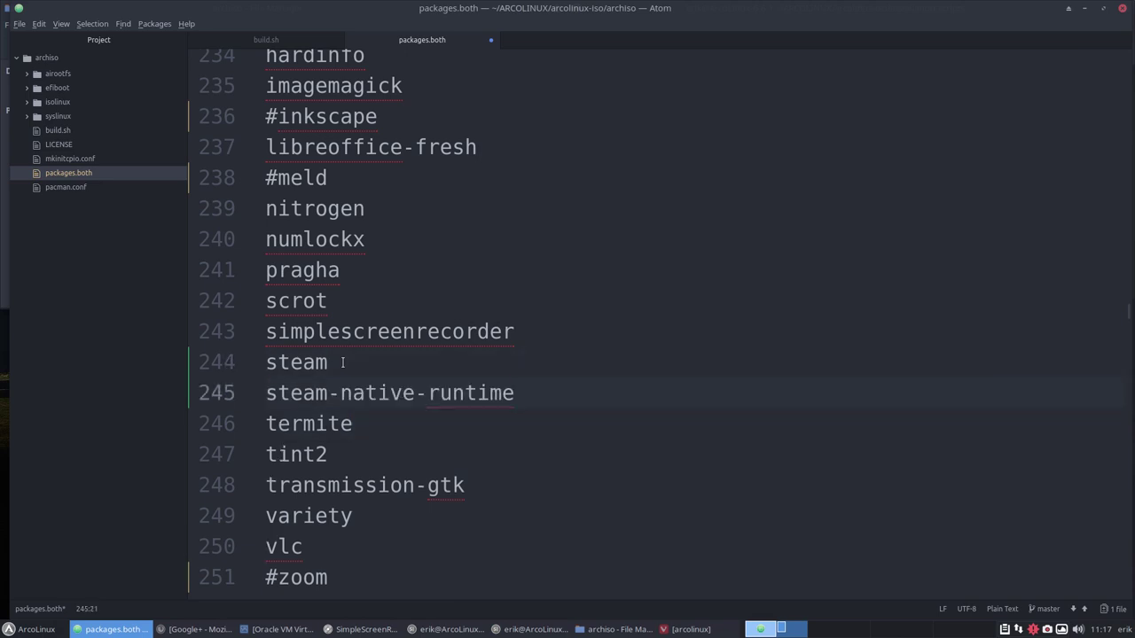
{"action": "key", "text": "ctrl+s"}
Comment out libreoffice-fresh, save packages.both, and close Atom.
{"action": "left_click", "coordinate": [274, 156]}
{"action": "type", "text": "#"}
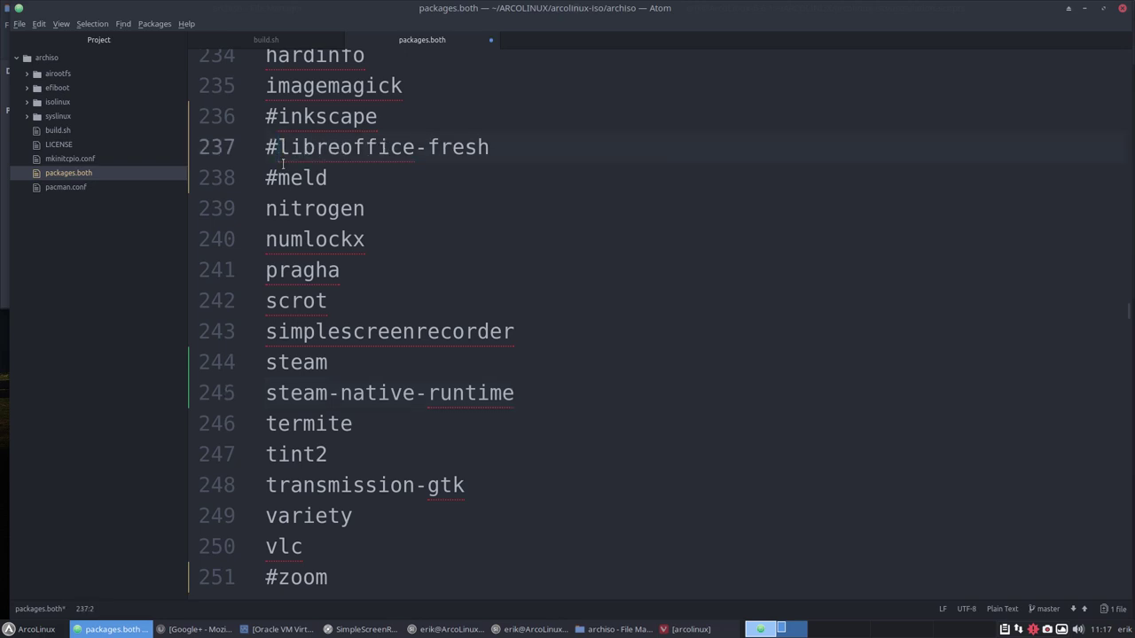
{"action": "key", "text": "ctrl+s"}
{"action": "left_click_drag", "start_coordinate": [266, 362], "coordinate": [268, 415]}
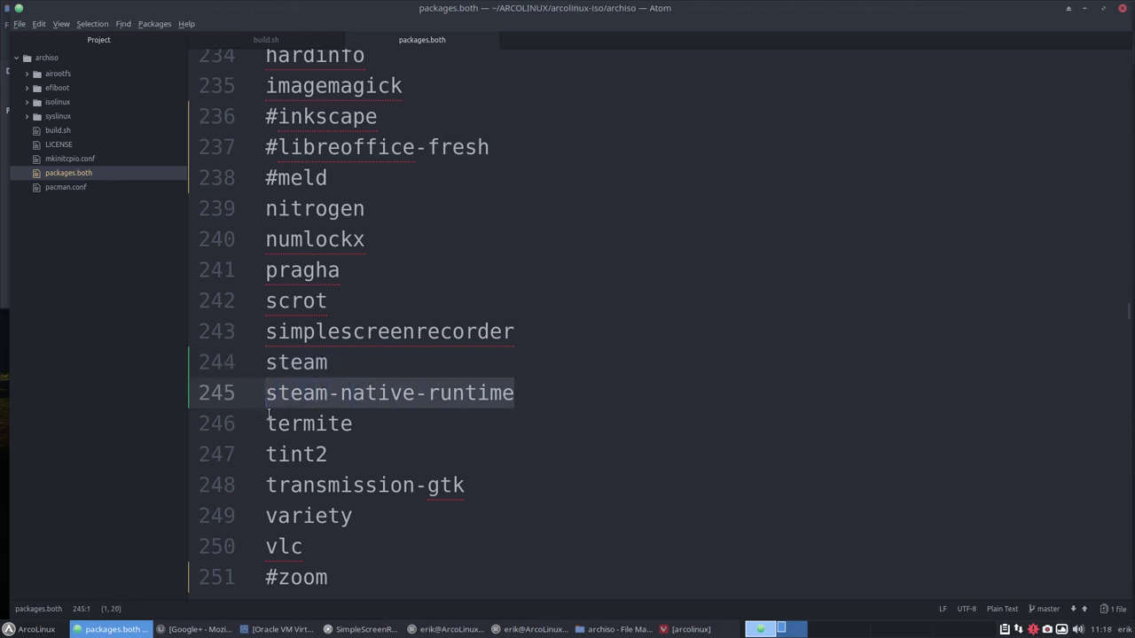
{"action": "left_click", "coordinate": [292, 362]}
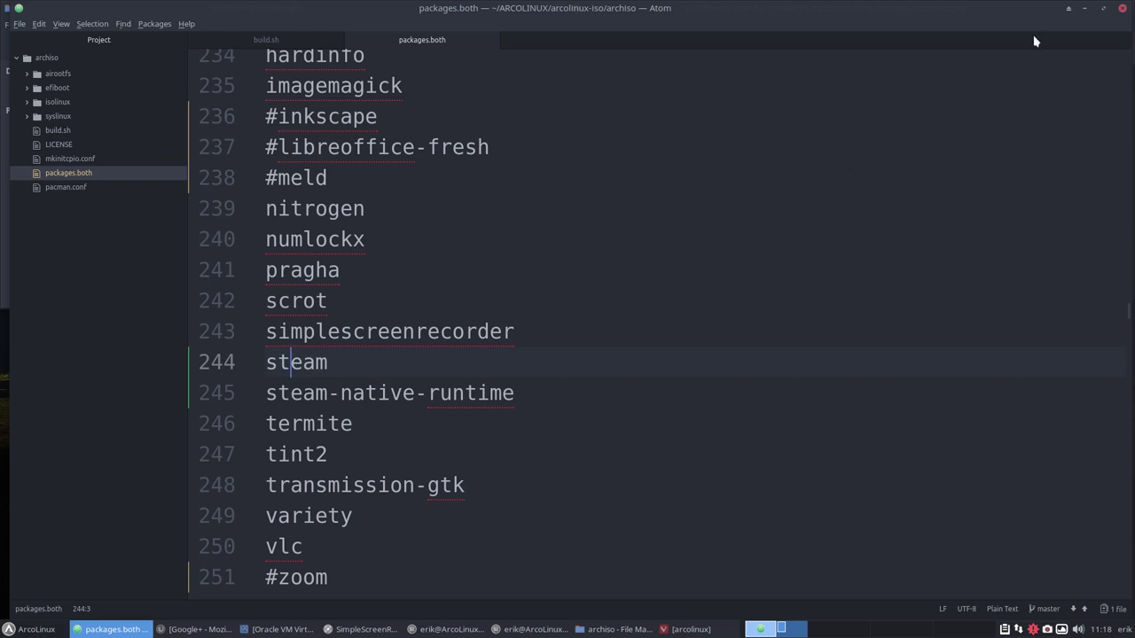
{"action": "left_click", "coordinate": [1122, 8]}
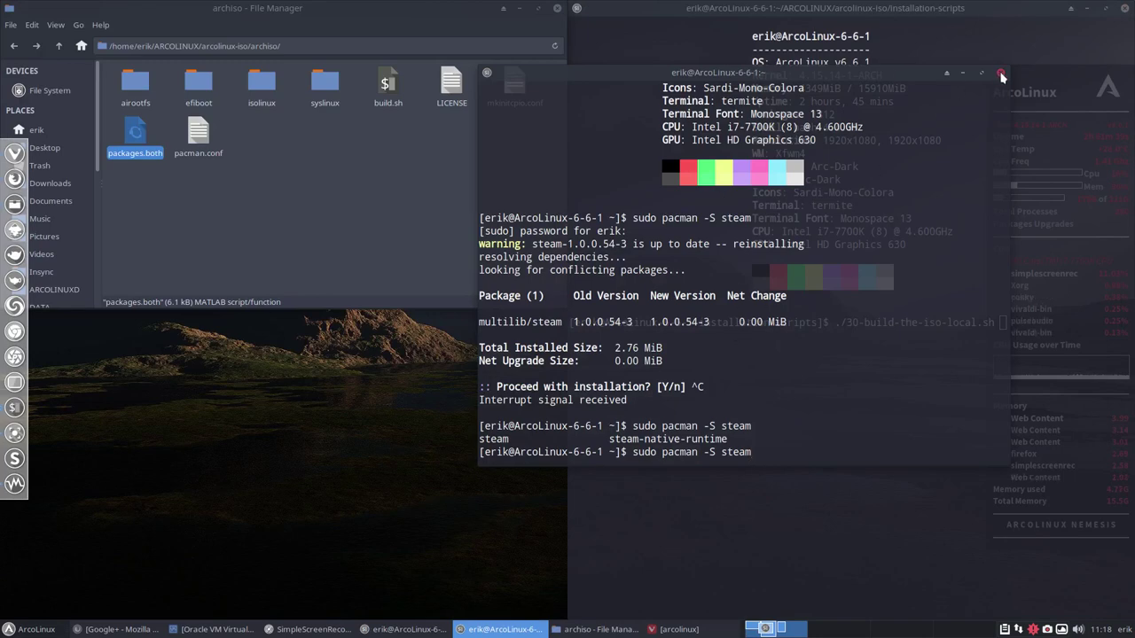
Close the spare terminal and run ./30-build-the-iso-local.sh with the sudo password.
{"action": "left_click", "coordinate": [1001, 77]}
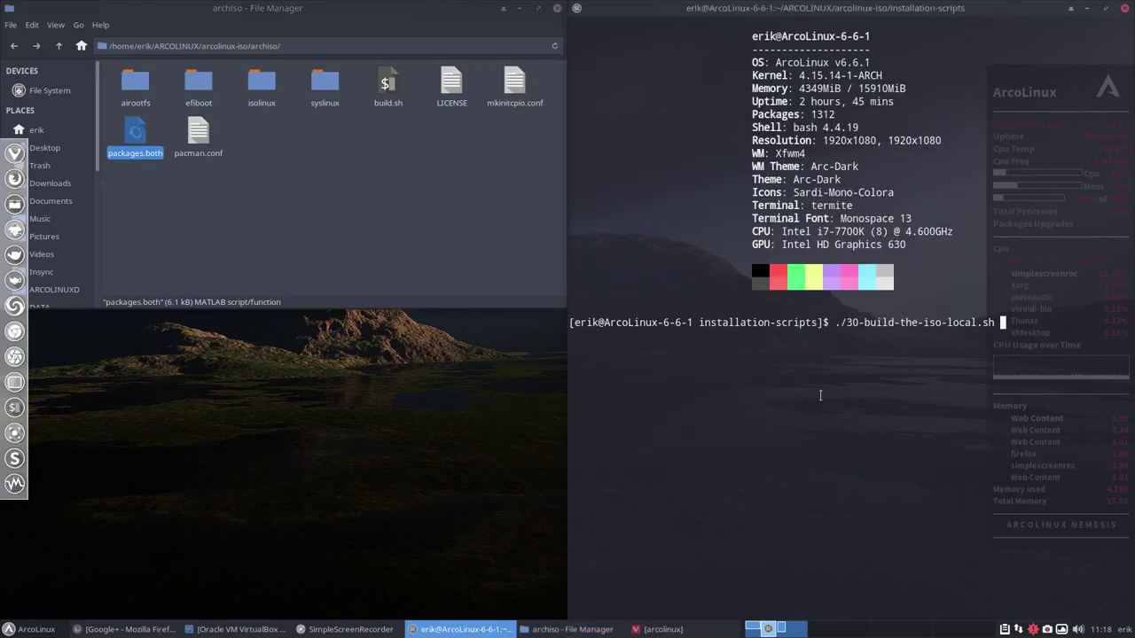
{"action": "key", "text": "Return"}
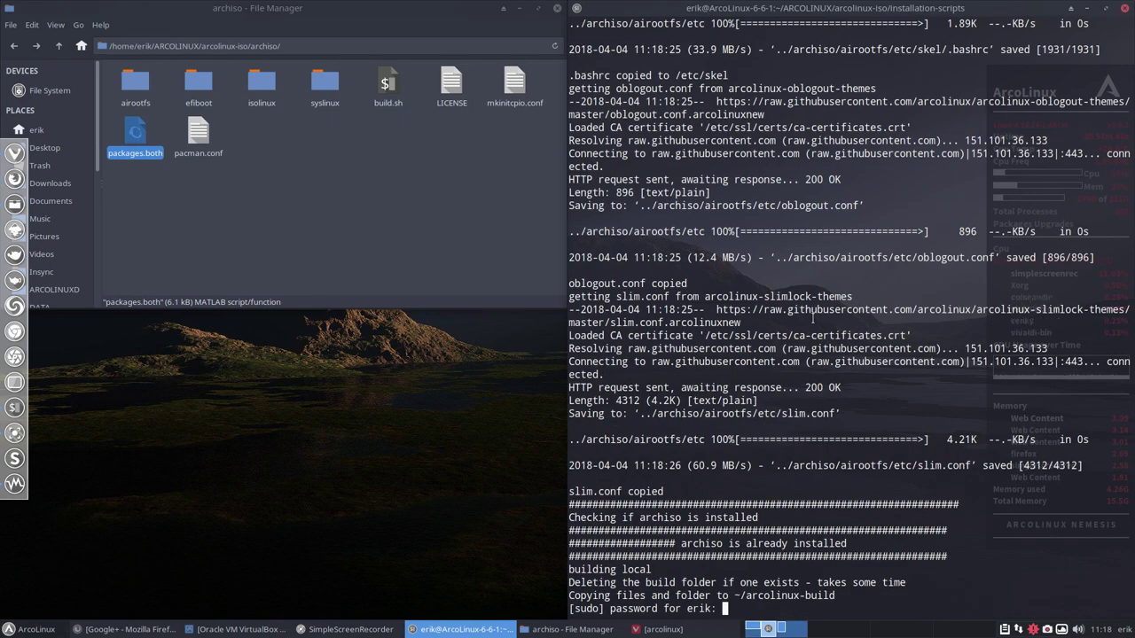
{"action": "key", "text": "Return"}
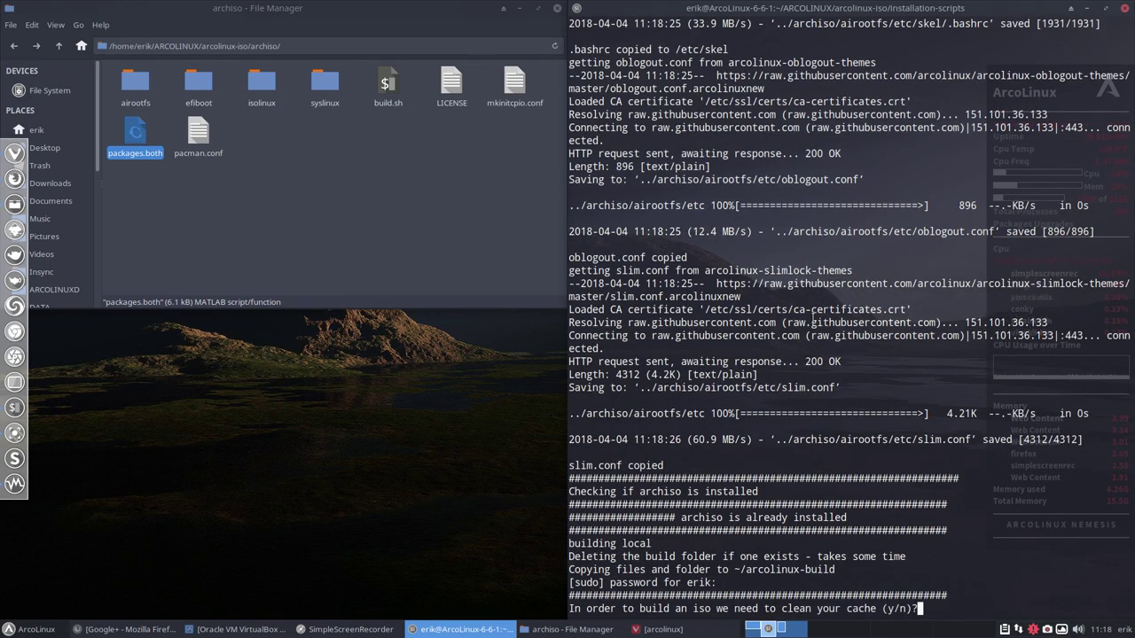
Answer y to clean the package cache, remove other packages and remove unused repositories.
{"action": "type", "text": "y"}
{"action": "key", "text": "Return"}
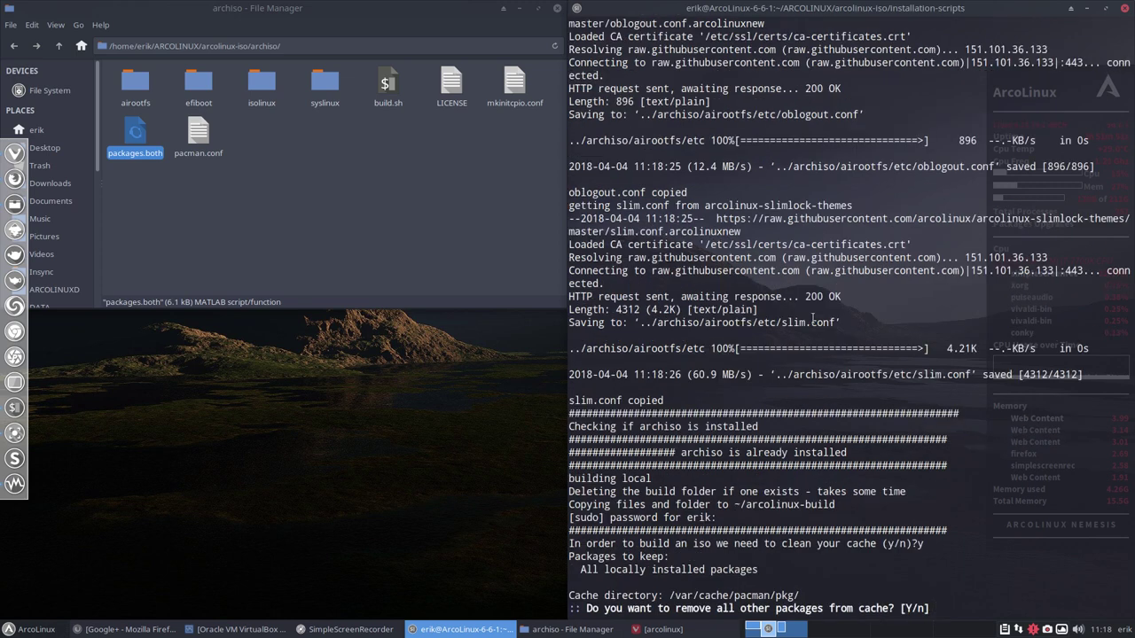
{"action": "type", "text": "y"}
{"action": "key", "text": "Return"}
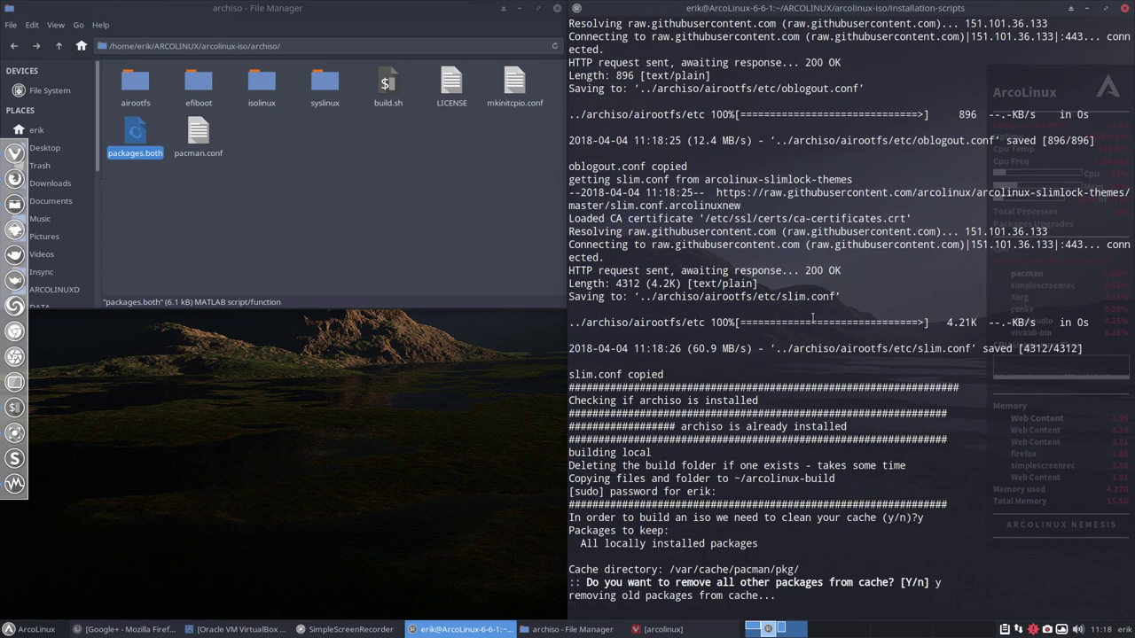
{"action": "type", "text": "y"}
{"action": "key", "text": "Return"}
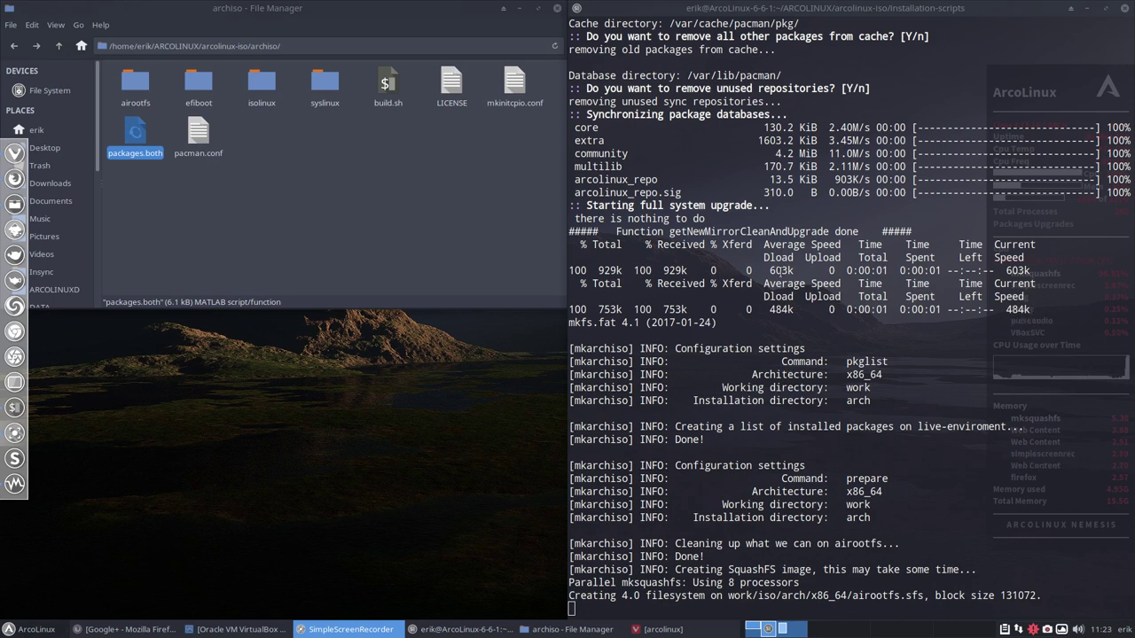
Untile the build terminal and move it to the lower right until mkarchiso finishes.
{"action": "left_click_drag", "start_coordinate": [570, 596], "coordinate": [931, 596]}
{"action": "left_click", "coordinate": [849, 491]}
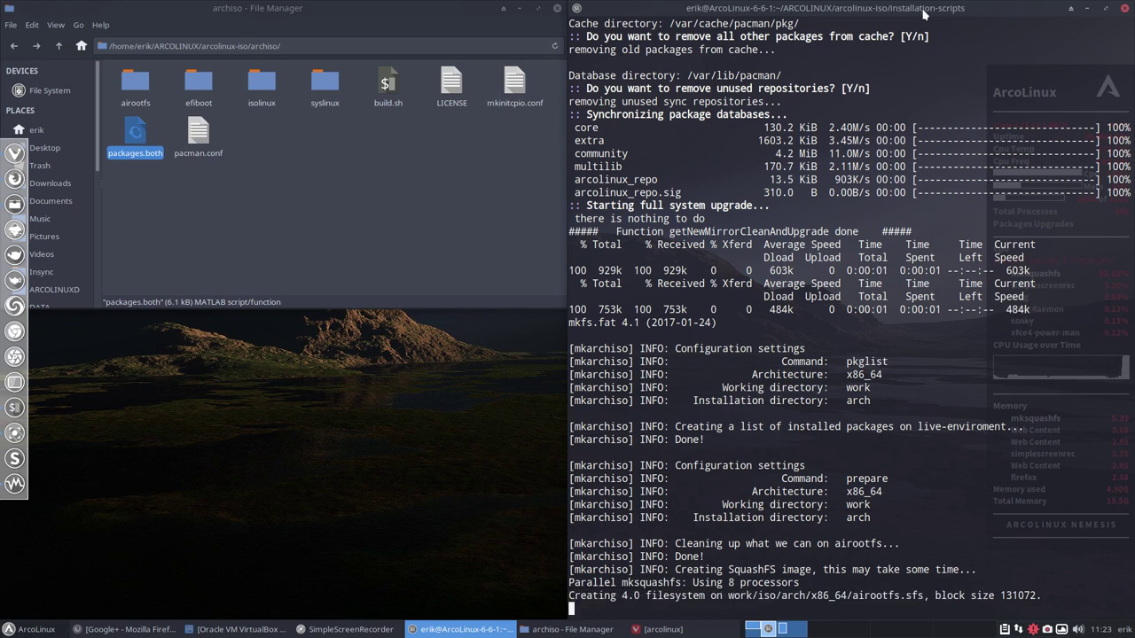
{"action": "left_click_drag", "start_coordinate": [929, 11], "coordinate": [612, 32]}
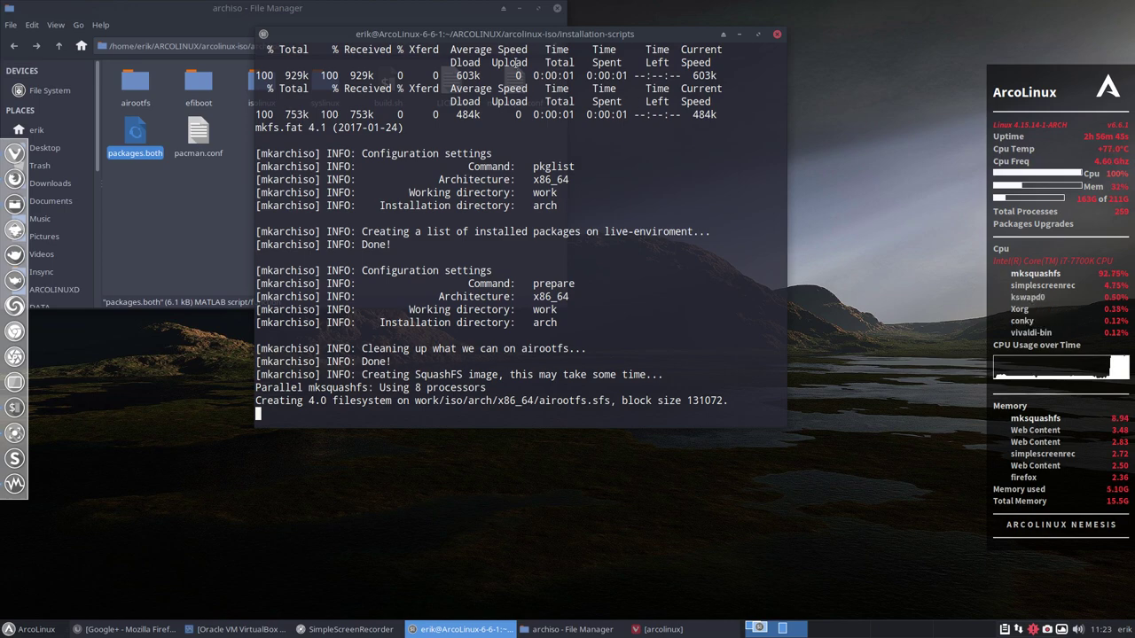
{"action": "left_click_drag", "start_coordinate": [521, 34], "coordinate": [1134, 170]}
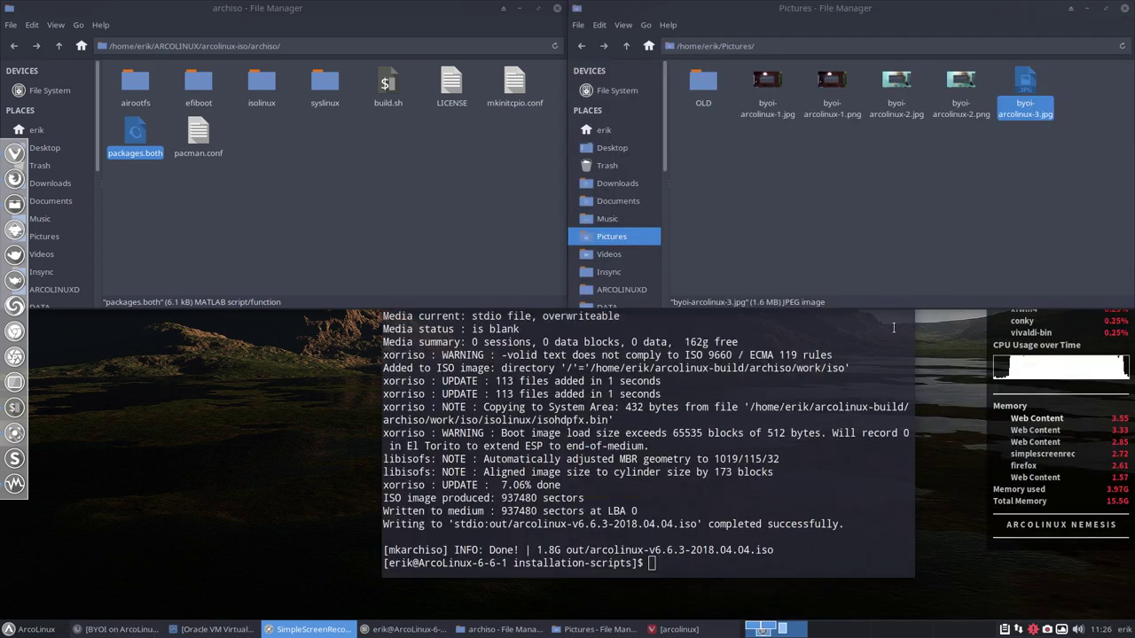
Close the Pictures window, tile the build terminal right, and switch to the VirtualBox workspace.
{"action": "left_click", "coordinate": [894, 328]}
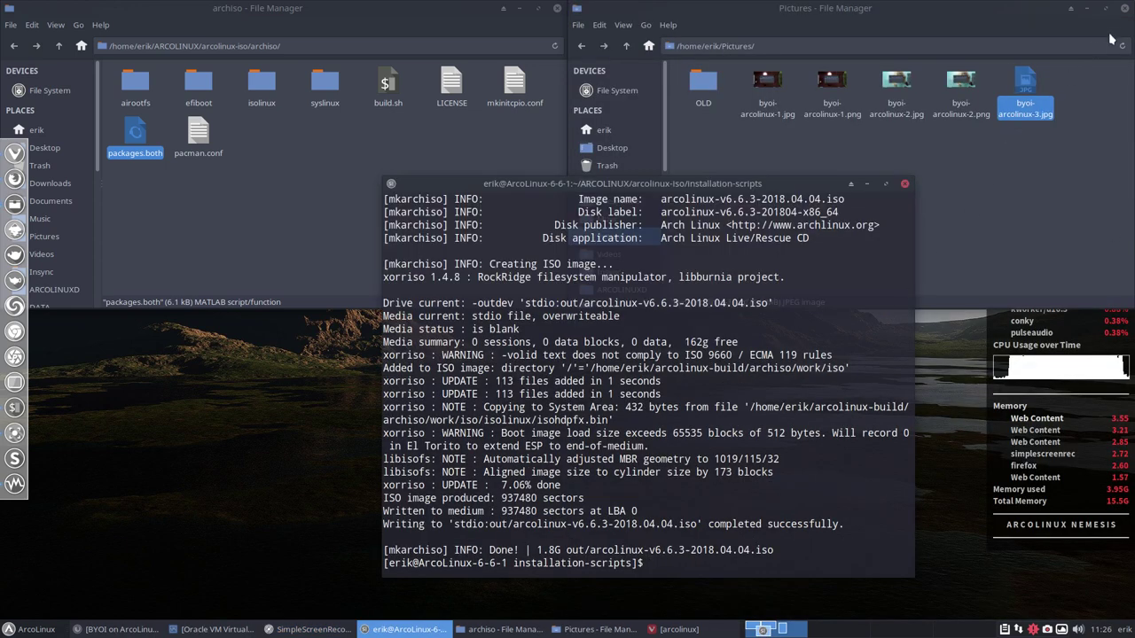
{"action": "left_click", "coordinate": [1102, 8]}
{"action": "left_click_drag", "start_coordinate": [659, 186], "coordinate": [1127, 174]}
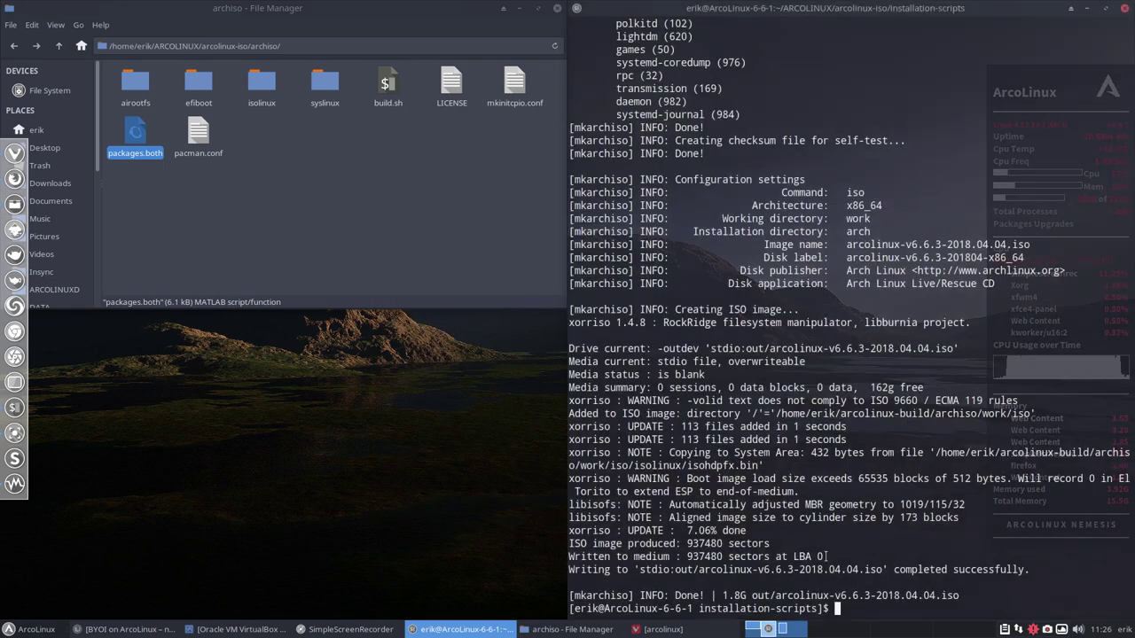
{"action": "left_click_drag", "start_coordinate": [721, 595], "coordinate": [747, 596]}
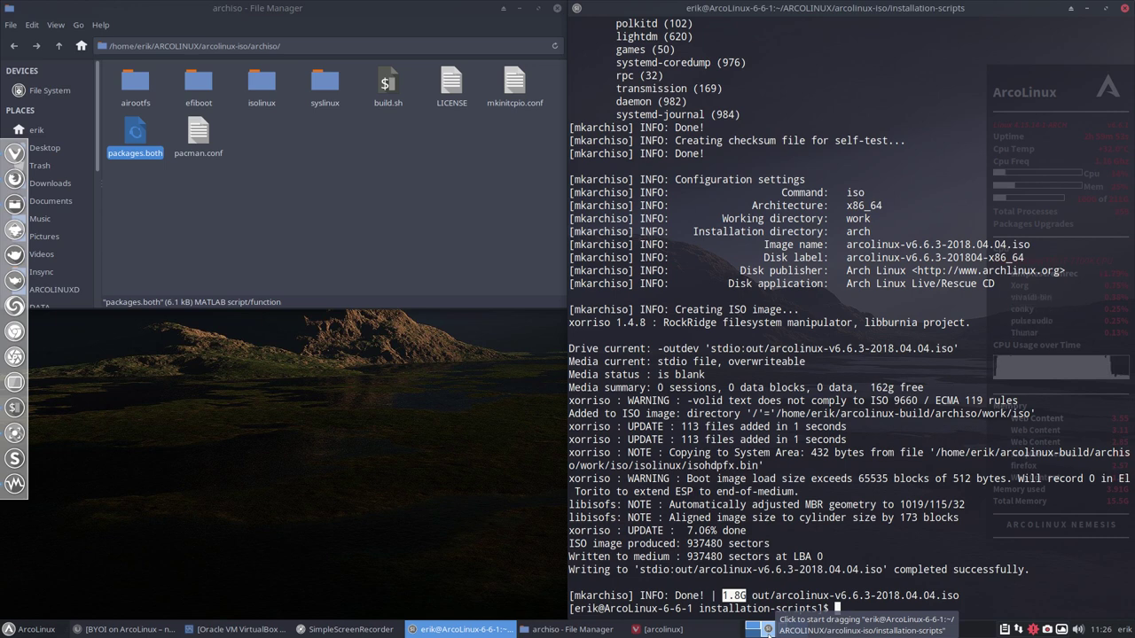
{"action": "left_click", "coordinate": [306, 485]}
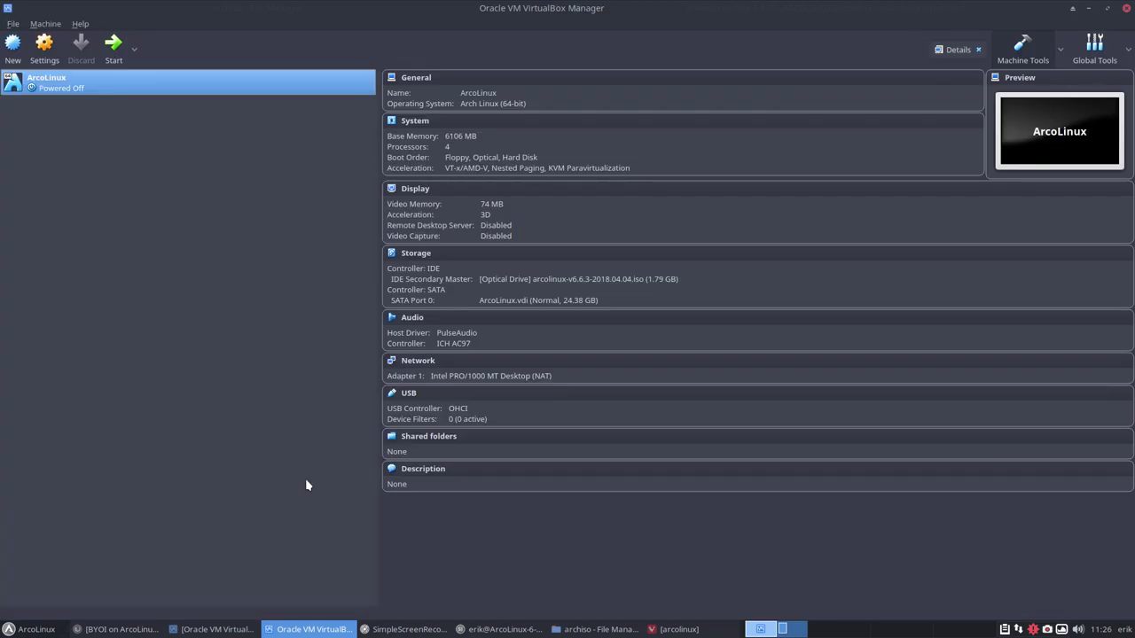
Attach arcolinux-v6.6.3-2018.04.04.iso from ~/arcolinux-build/archiso/out to the VM's IDE Secondary Master optical drive.
{"action": "left_click", "coordinate": [540, 284]}
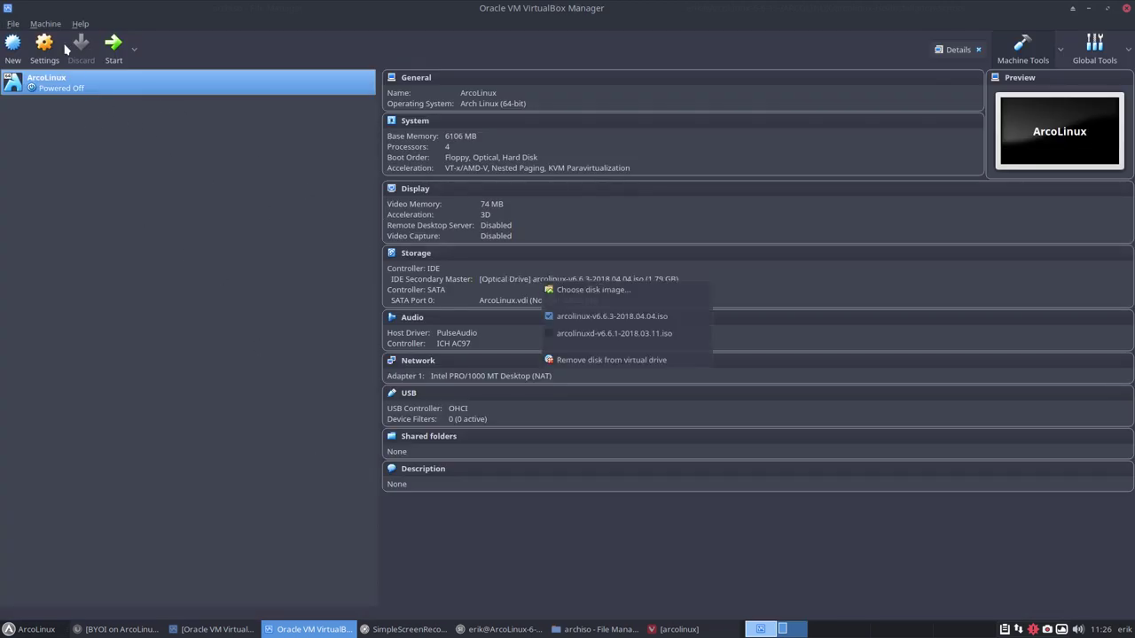
{"action": "left_click", "coordinate": [611, 292]}
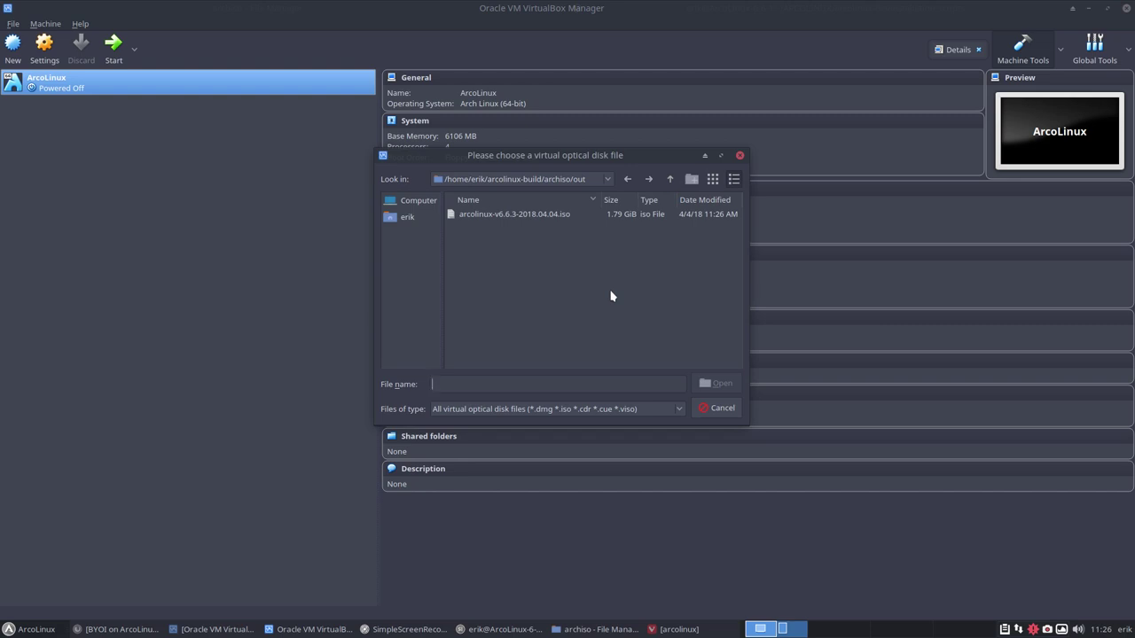
{"action": "left_click", "coordinate": [407, 218]}
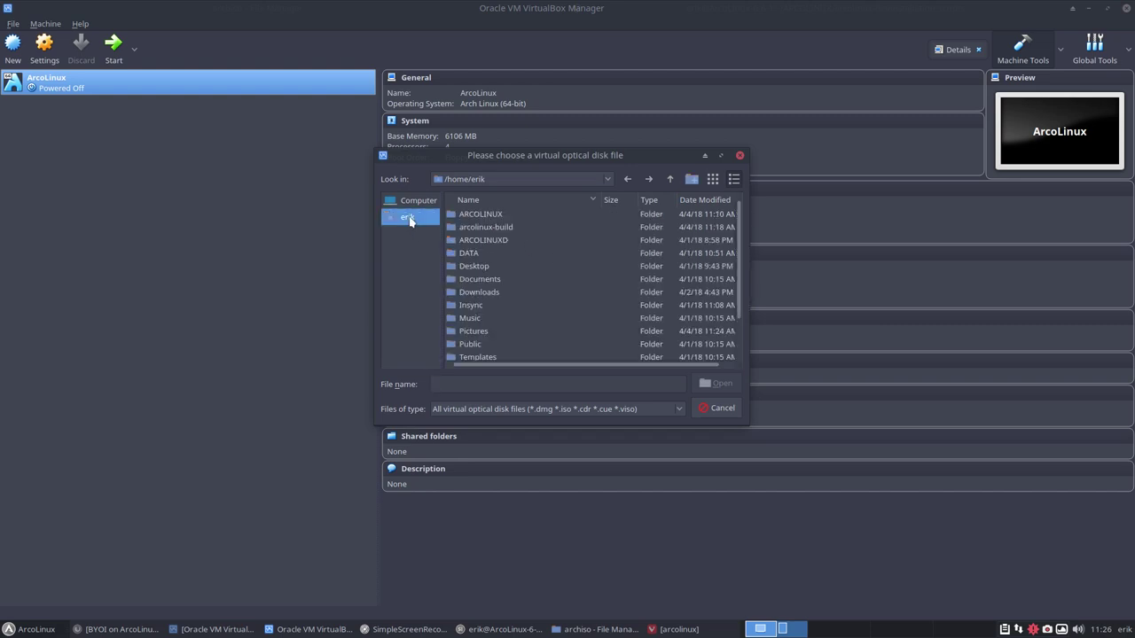
{"action": "left_click", "coordinate": [506, 229]}
{"action": "double_click", "coordinate": [508, 230]}
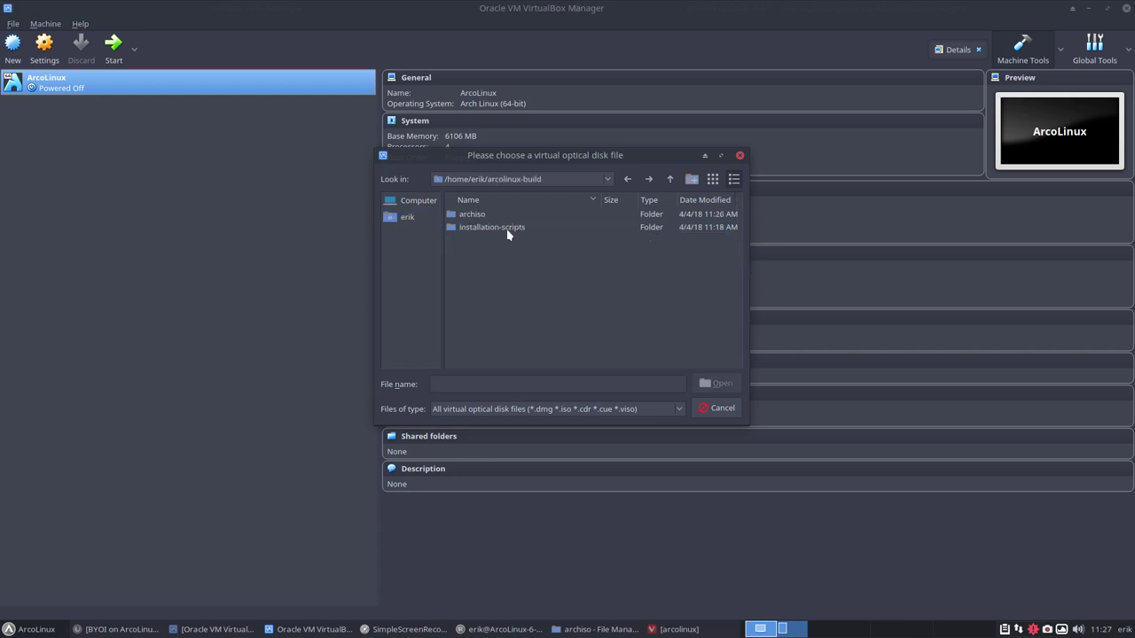
{"action": "double_click", "coordinate": [483, 216]}
{"action": "double_click", "coordinate": [479, 255]}
{"action": "left_click", "coordinate": [498, 215]}
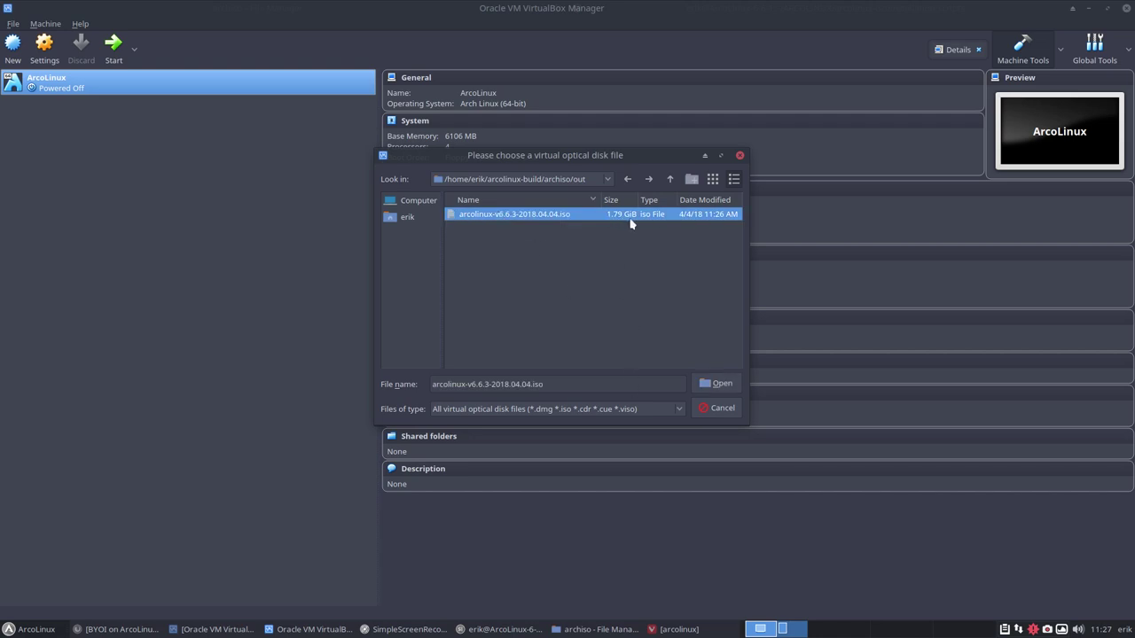
{"action": "left_click", "coordinate": [721, 382]}
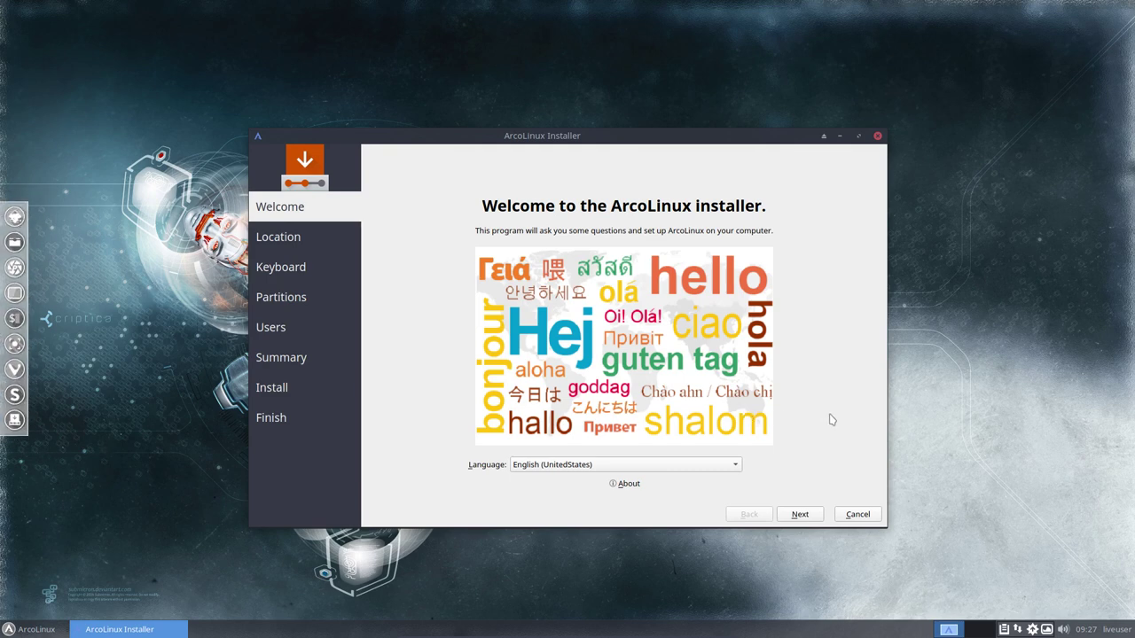
Keep English (UnitedStates), choose the Belgian keyboard layout, and select Erase disk partitioning.
{"action": "left_click", "coordinate": [647, 469]}
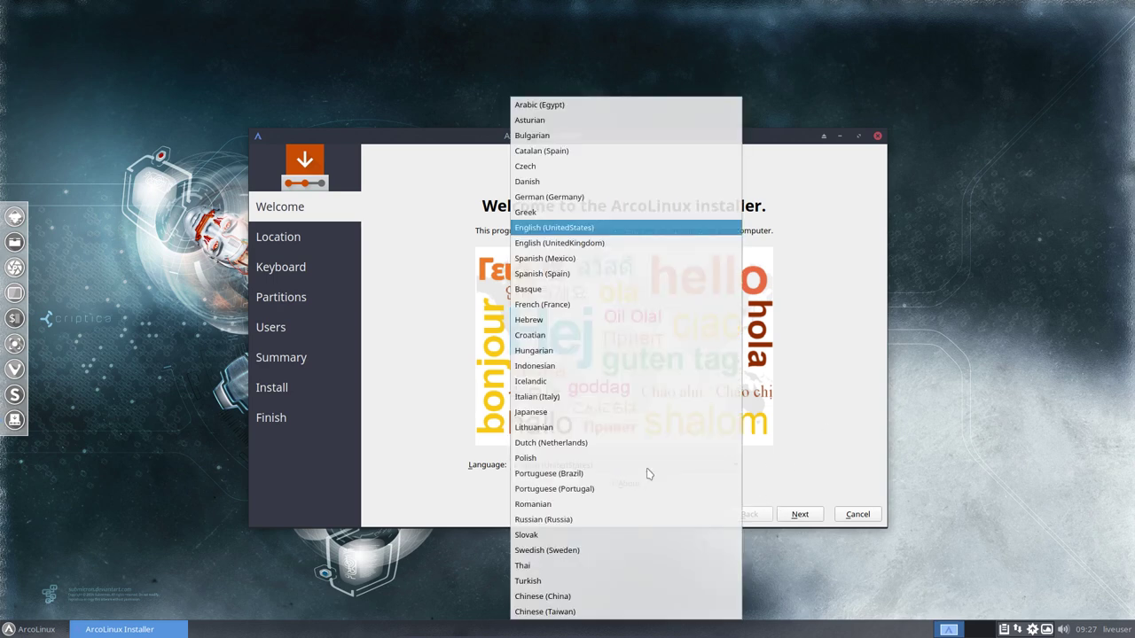
{"action": "left_click", "coordinate": [402, 454]}
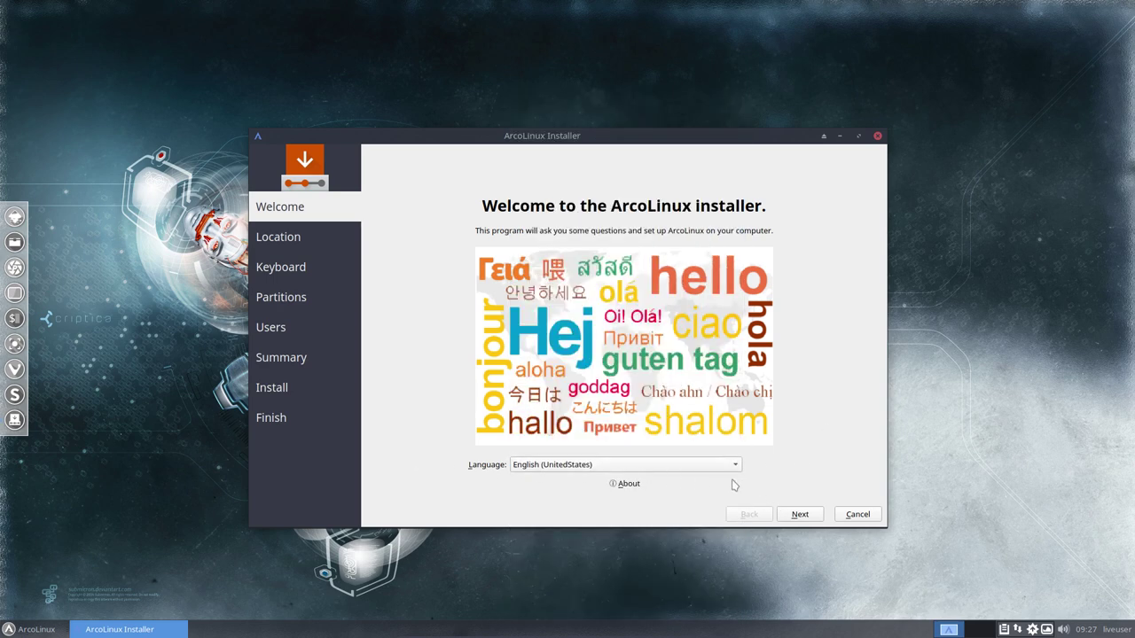
{"action": "left_click", "coordinate": [800, 514]}
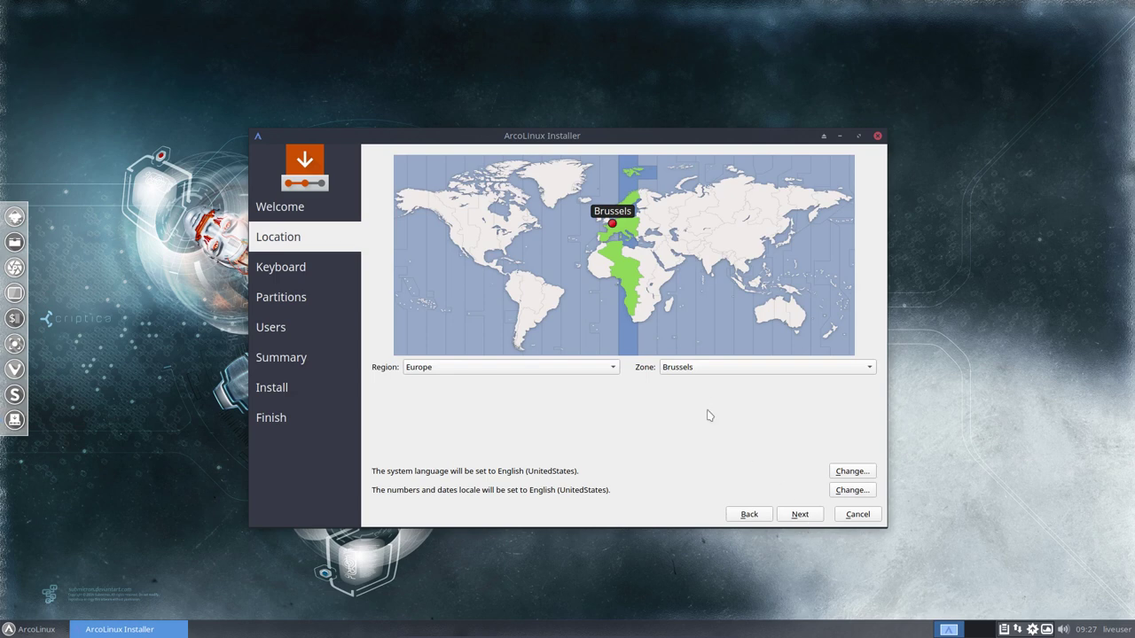
{"action": "left_click", "coordinate": [800, 514]}
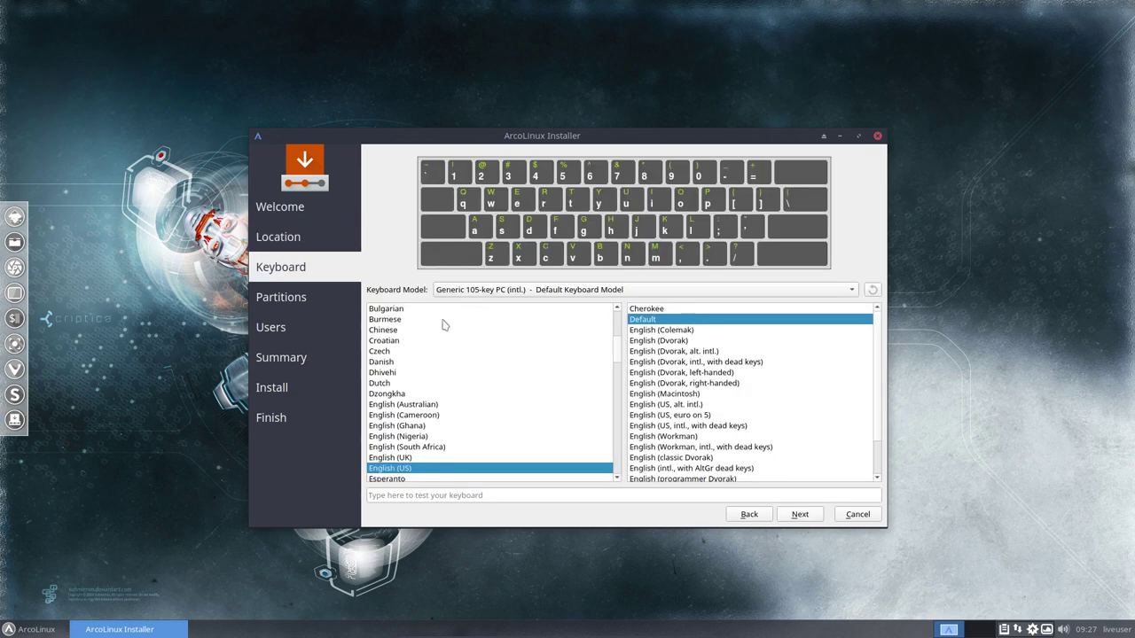
{"action": "scroll", "coordinate": [406, 350], "scroll_direction": "up", "scroll_amount": 5}
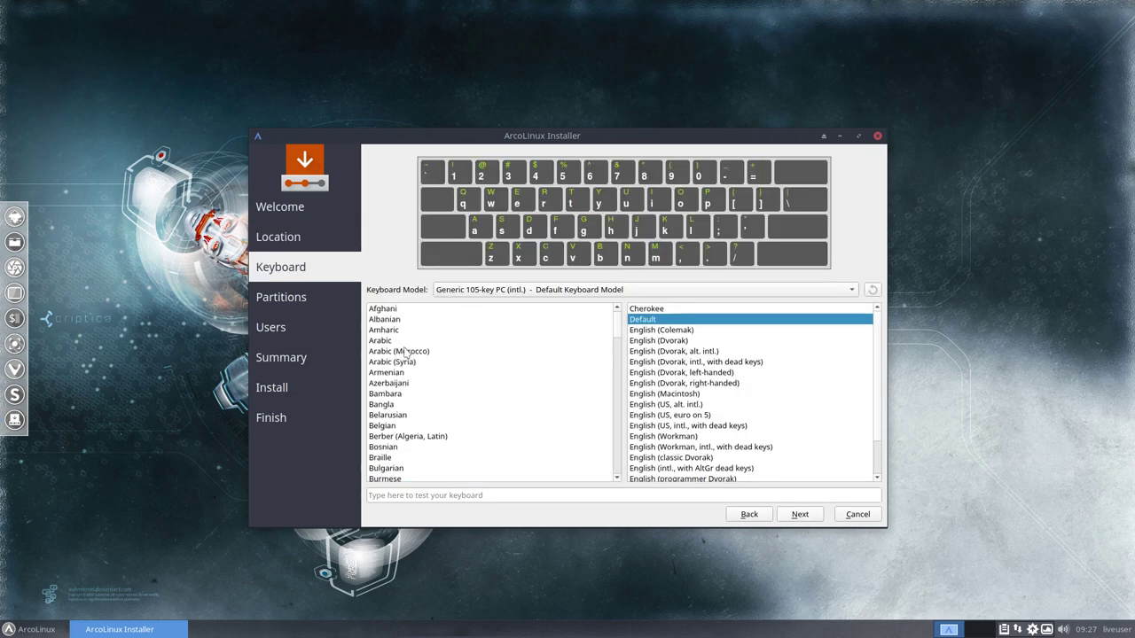
{"action": "left_click", "coordinate": [388, 429]}
{"action": "left_click", "coordinate": [800, 515]}
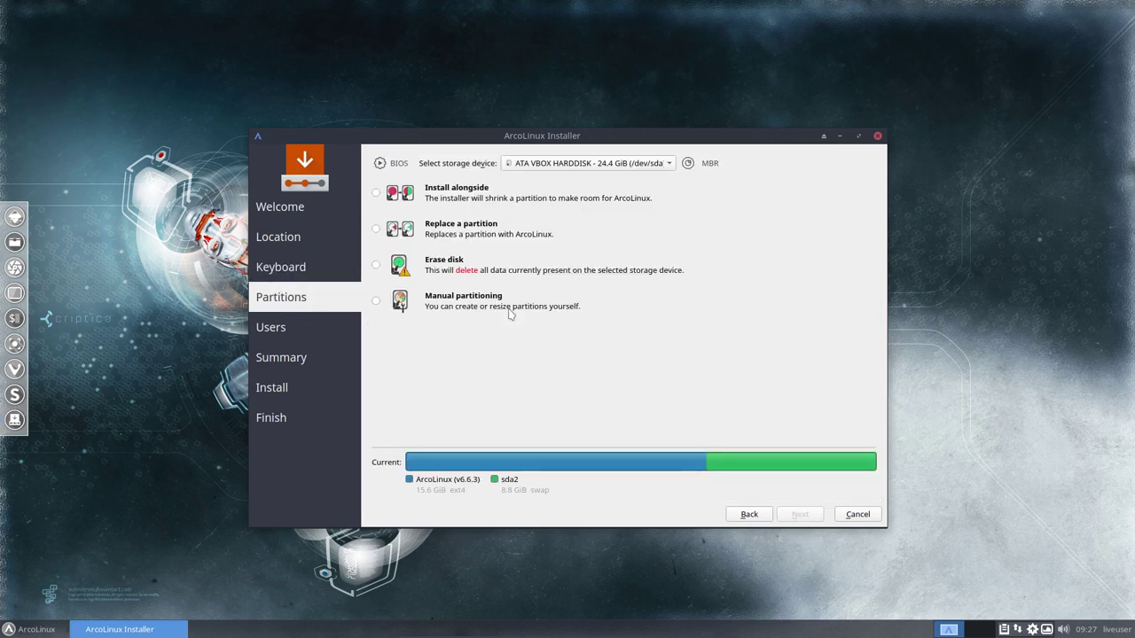
{"action": "left_click", "coordinate": [460, 261]}
{"action": "left_click", "coordinate": [799, 512]}
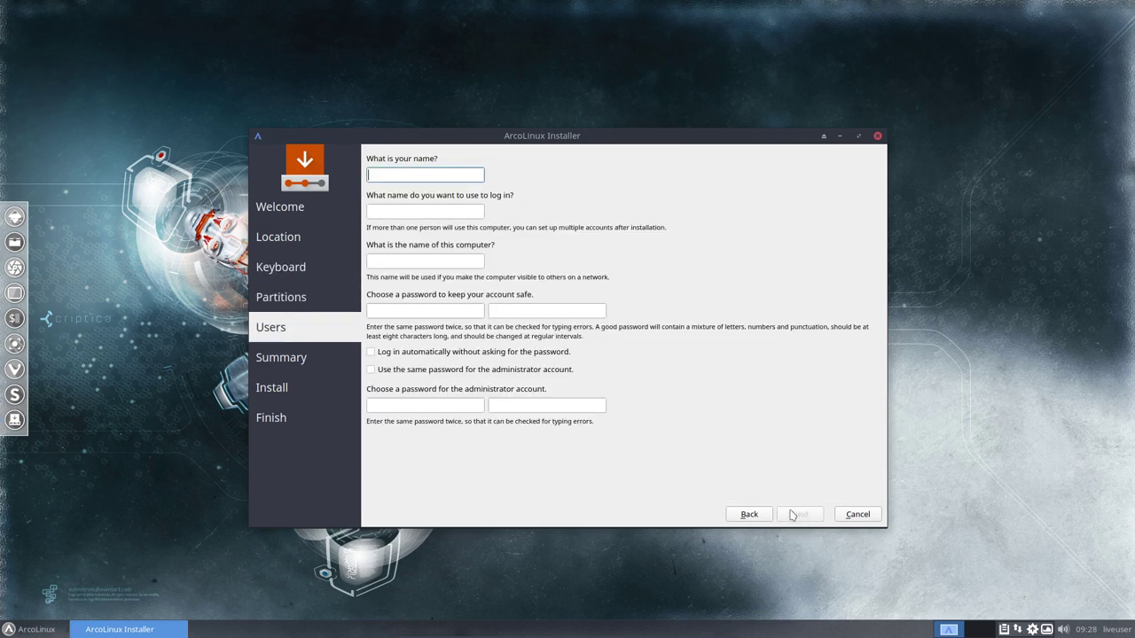
Create the user with computer name ArcoLinux, a password, automatic login and shared admin password, then install.
{"action": "type", "text": "erik"}
{"action": "key", "text": "Tab"}
{"action": "key", "text": "Tab"}
{"action": "type", "text": "ArcoLinux"}
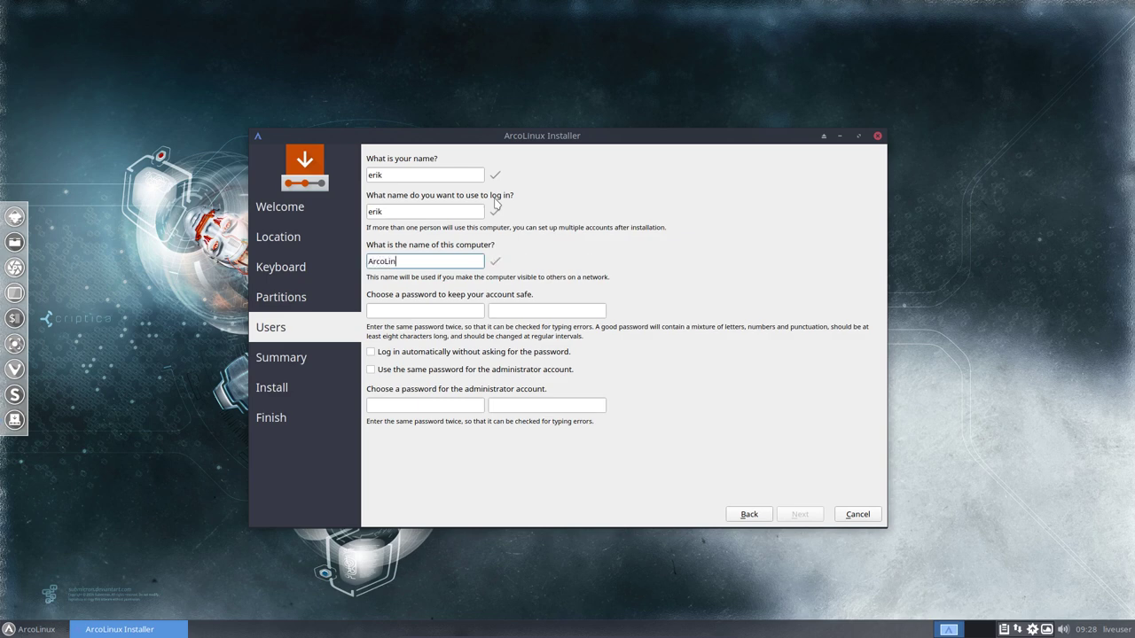
{"action": "key", "text": "Tab"}
{"action": "type", "text": "1234"}
{"action": "key", "text": "Tab"}
{"action": "type", "text": "1234"}
{"action": "key", "text": "Tab"}
{"action": "key", "text": "space"}
{"action": "key", "text": "Tab"}
{"action": "key", "text": "space"}
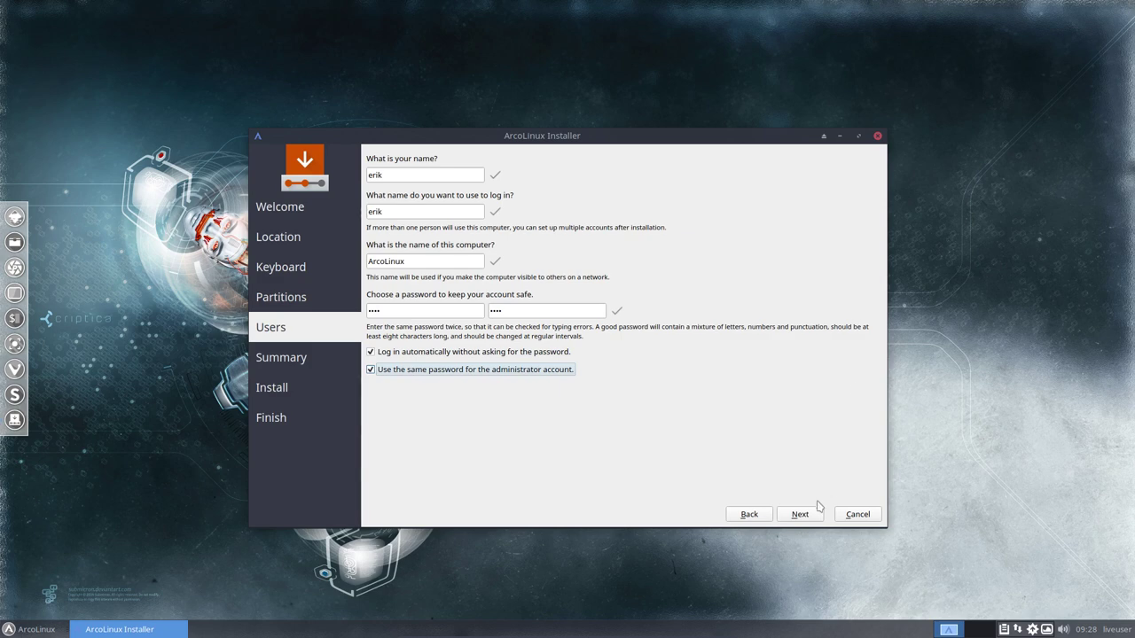
{"action": "left_click", "coordinate": [814, 514]}
{"action": "left_click", "coordinate": [816, 529]}
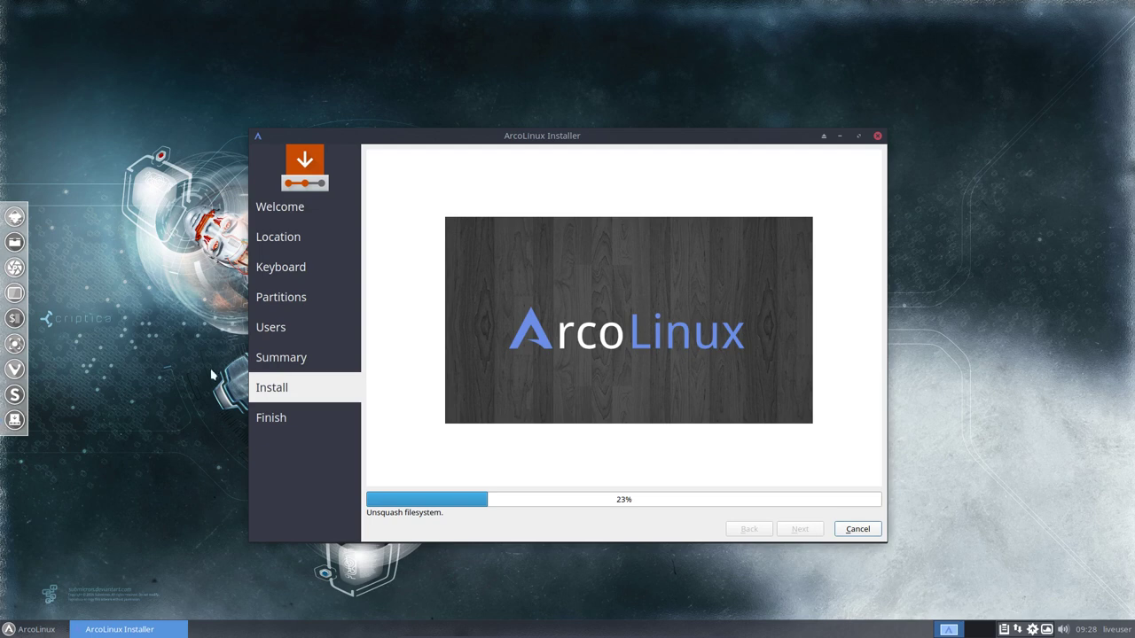
{"action": "left_click", "coordinate": [31, 629]}
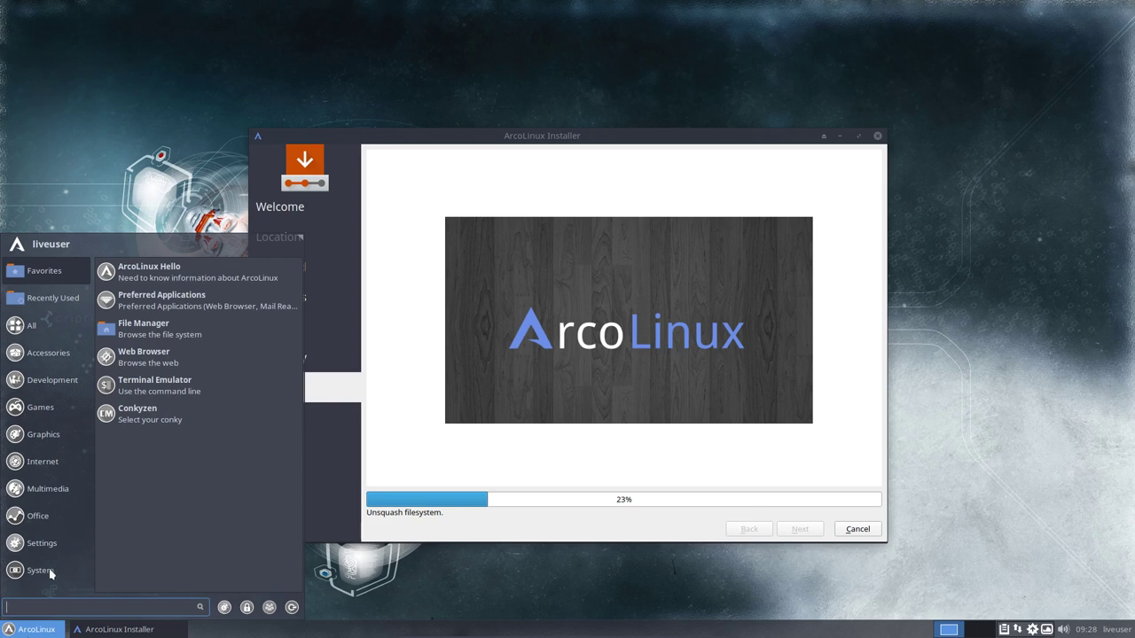
{"action": "left_click", "coordinate": [49, 521]}
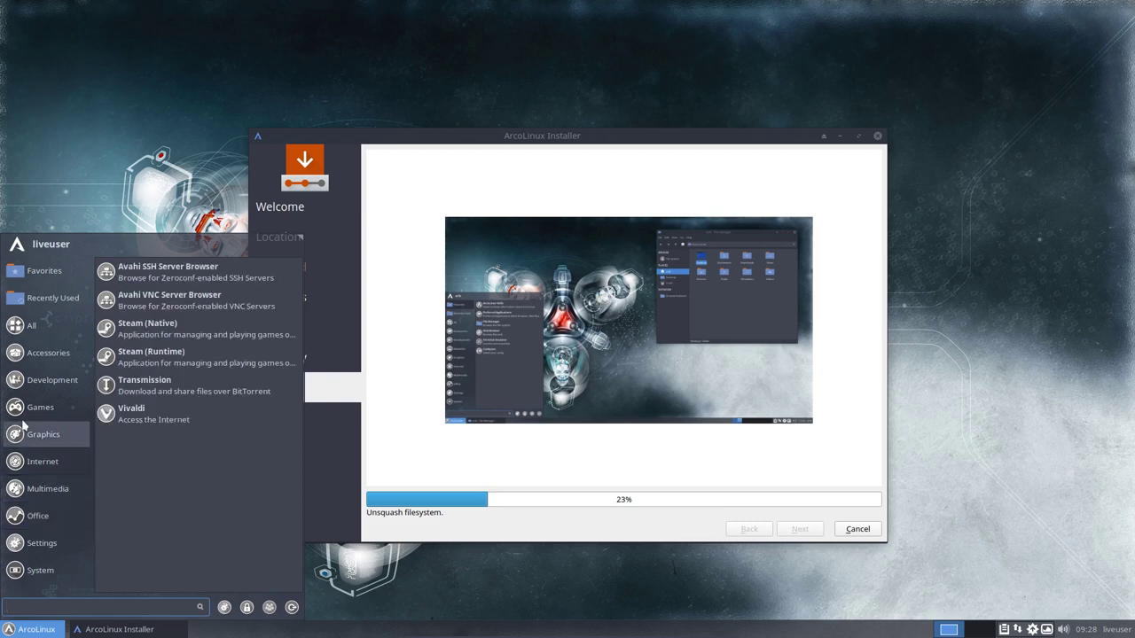
{"action": "mouse_move", "coordinate": [17, 408]}
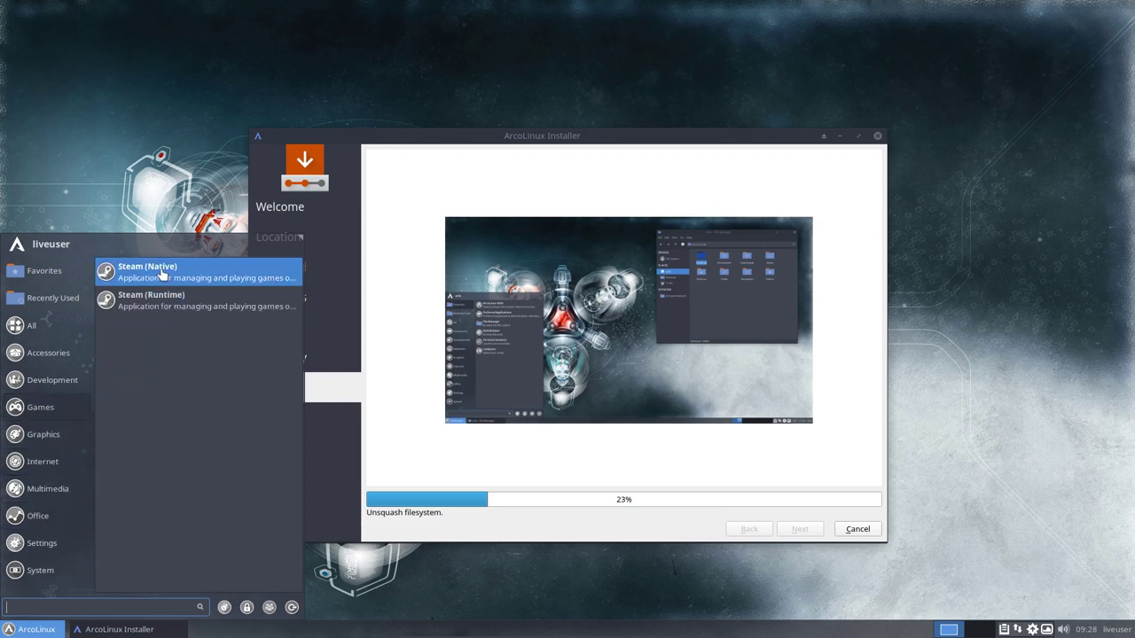
{"action": "mouse_move", "coordinate": [49, 357]}
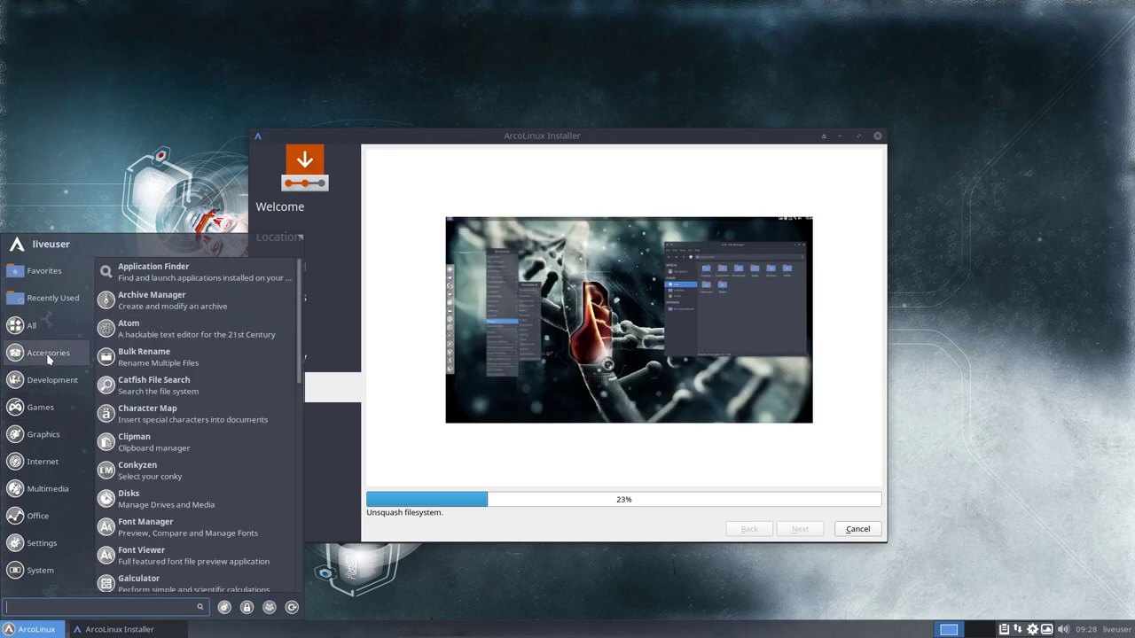
{"action": "mouse_move", "coordinate": [55, 435]}
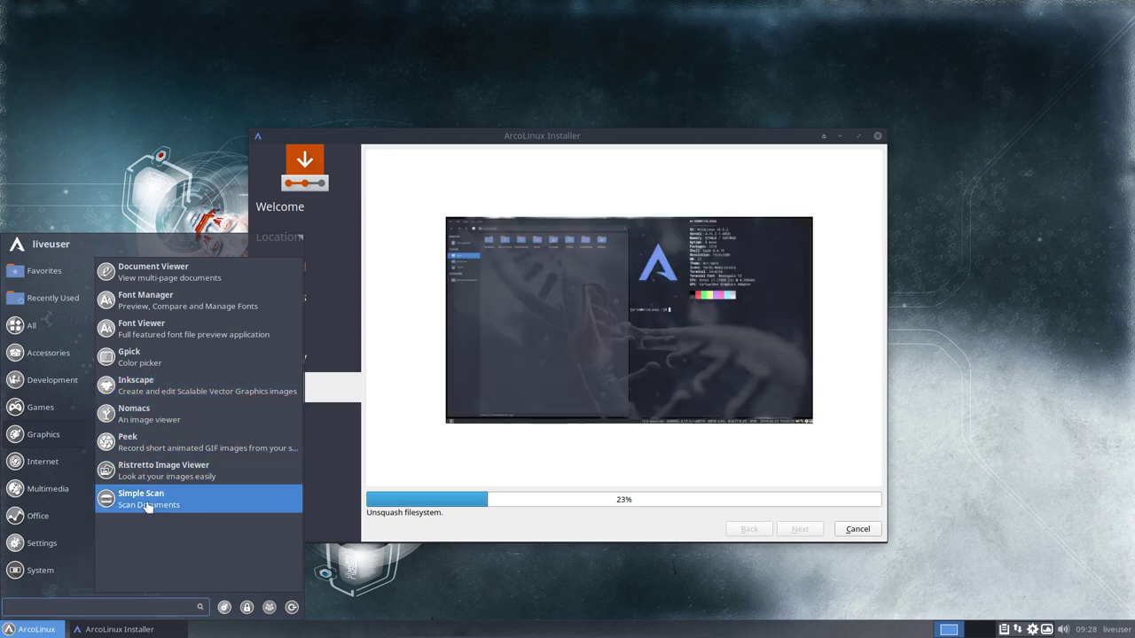
{"action": "mouse_move", "coordinate": [56, 502]}
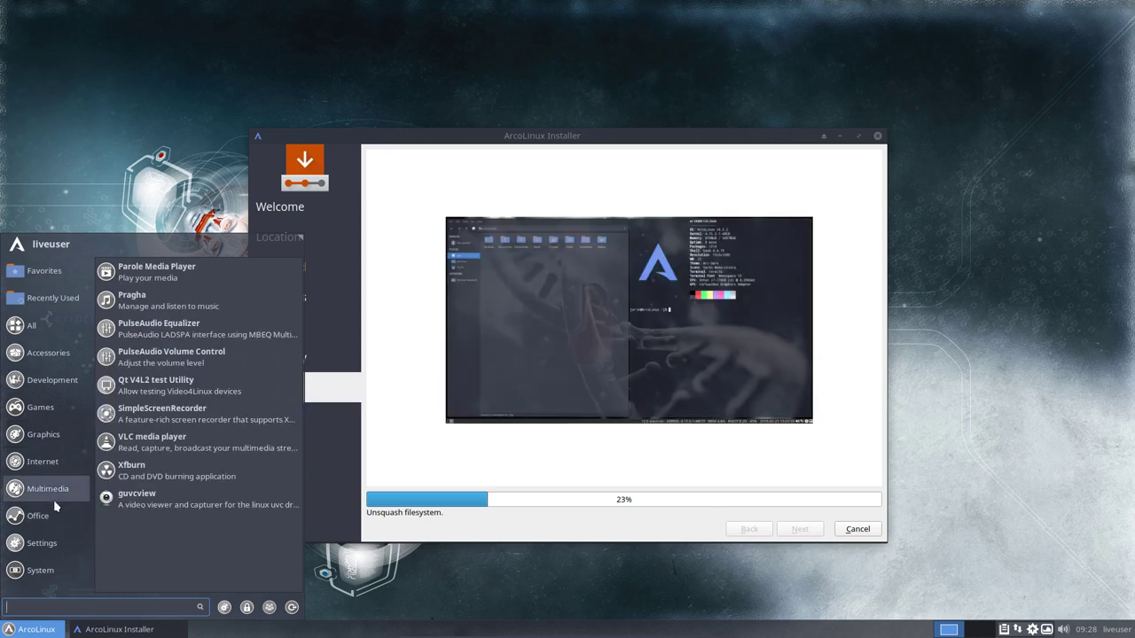
{"action": "mouse_move", "coordinate": [49, 523]}
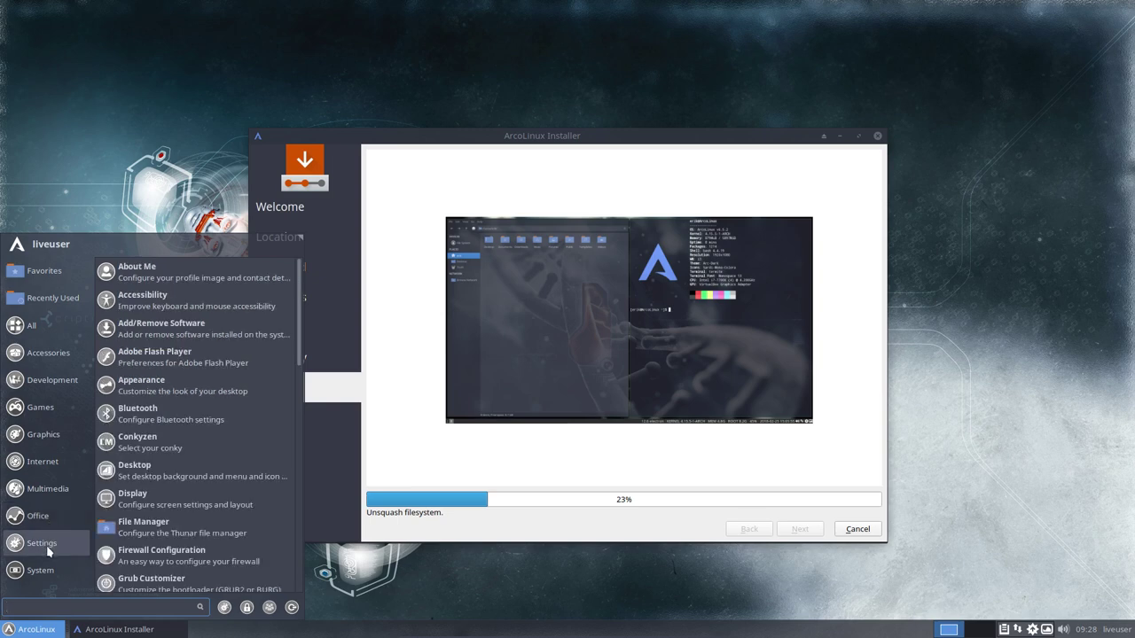
{"action": "mouse_move", "coordinate": [48, 575]}
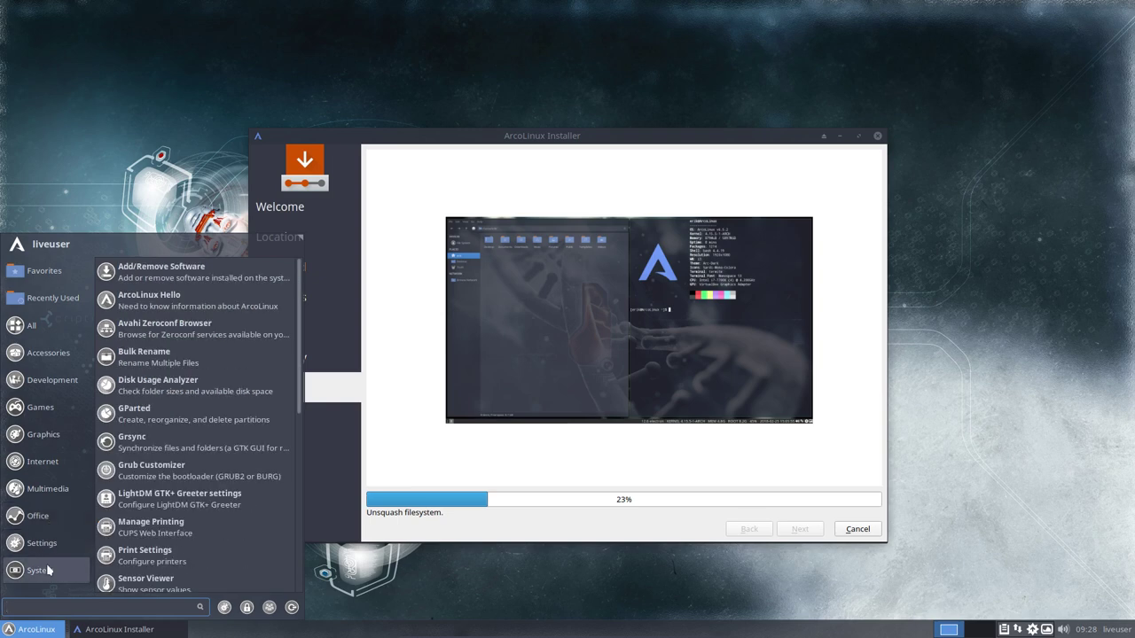
{"action": "mouse_move", "coordinate": [54, 470]}
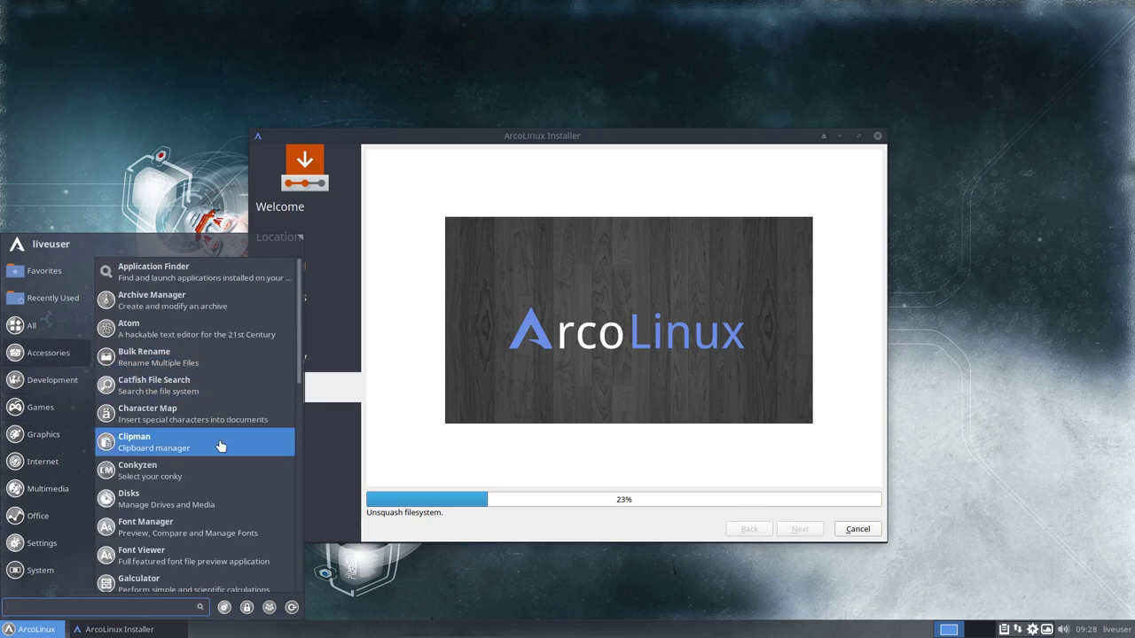
{"action": "scroll", "coordinate": [220, 461], "scroll_direction": "down", "scroll_amount": 6}
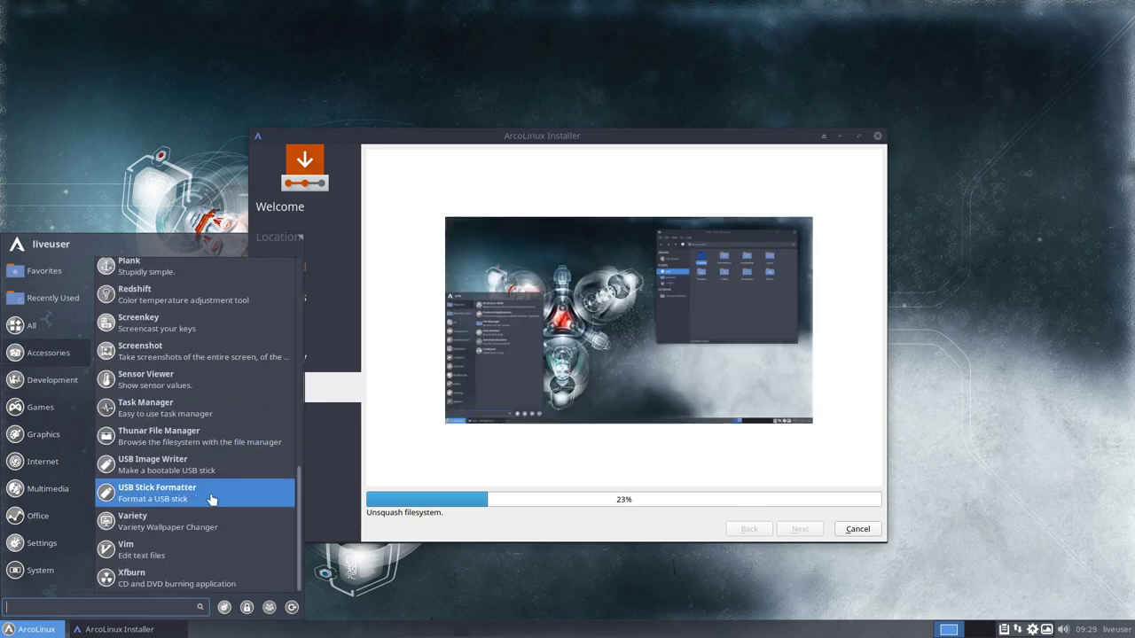
{"action": "left_click", "coordinate": [597, 540]}
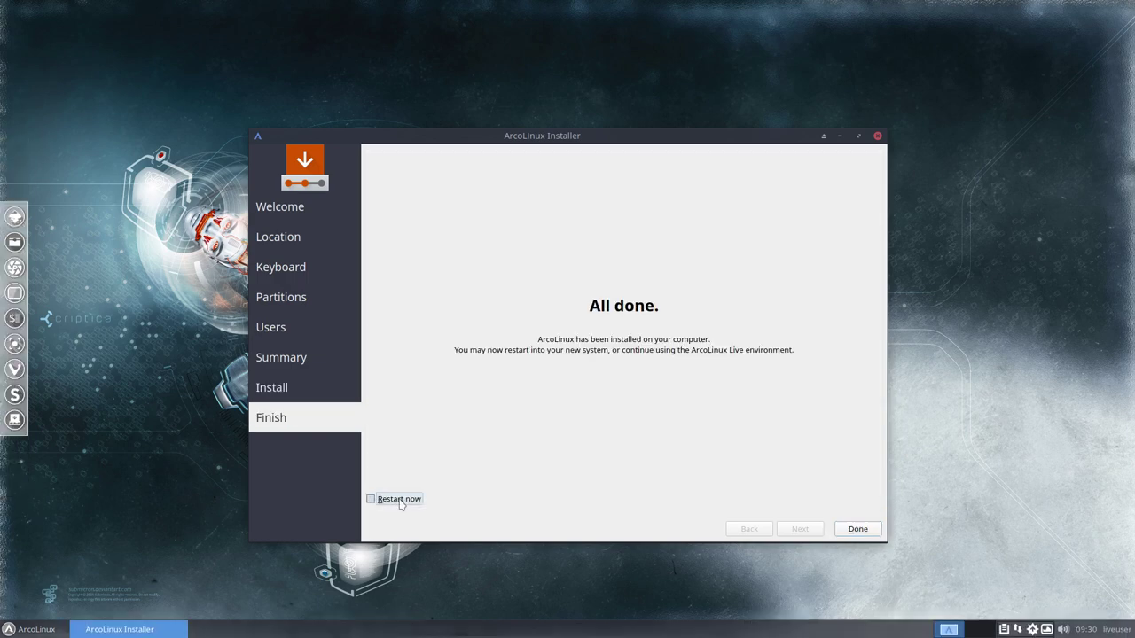
Finish the installer with Restart now and highlight Boot existing OS in the boot menu.
{"action": "left_click", "coordinate": [399, 501]}
{"action": "left_click", "coordinate": [856, 529]}
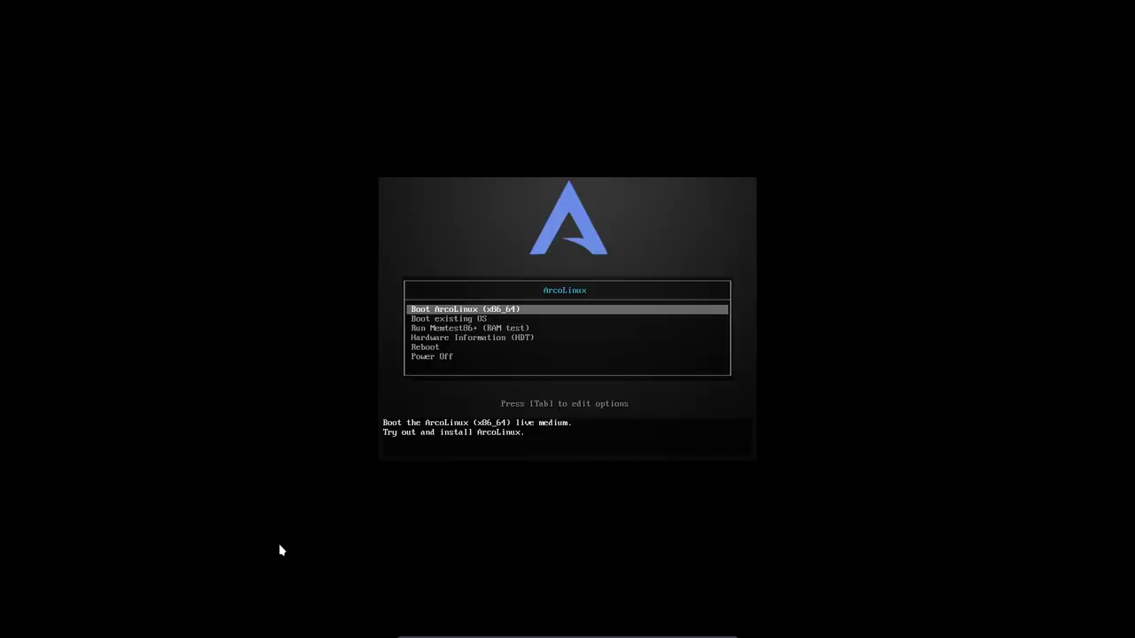
{"action": "key", "text": "Down"}
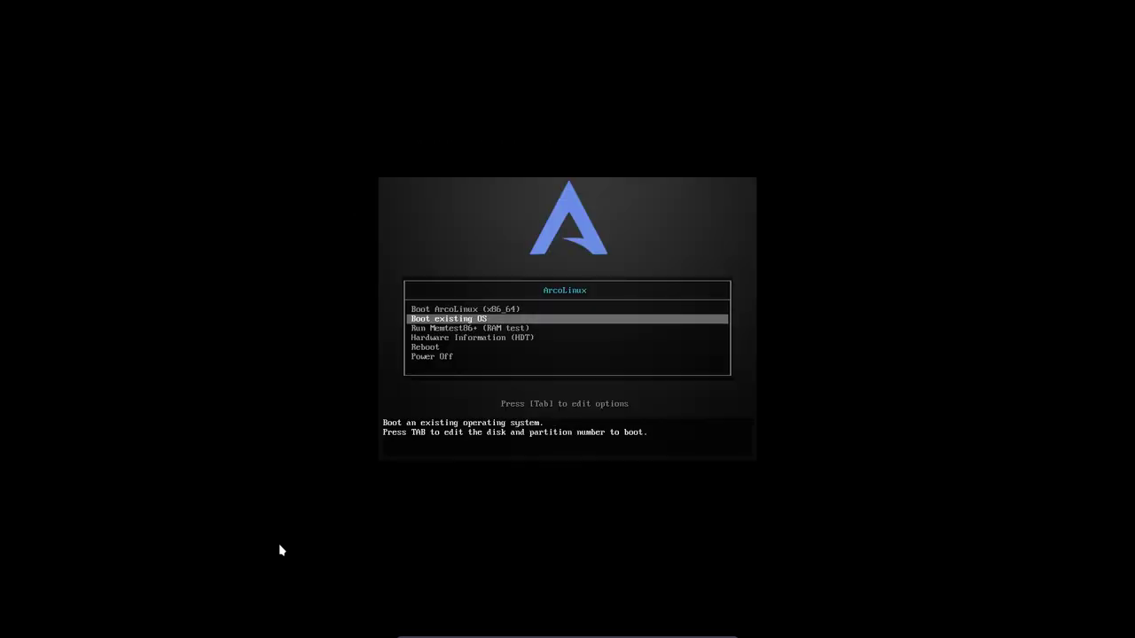
Boot the installed ArcoLinux and launch Steam (Runtime) by searching 'stea' in the Whisker menu.
{"action": "key", "text": "Return"}
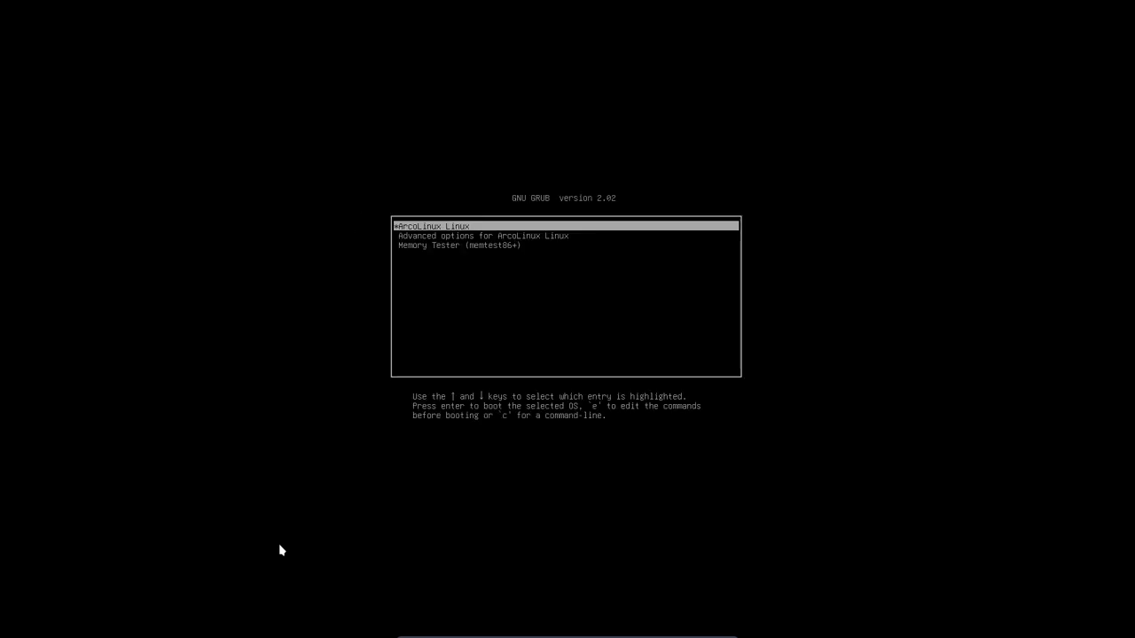
{"action": "key", "text": "Return"}
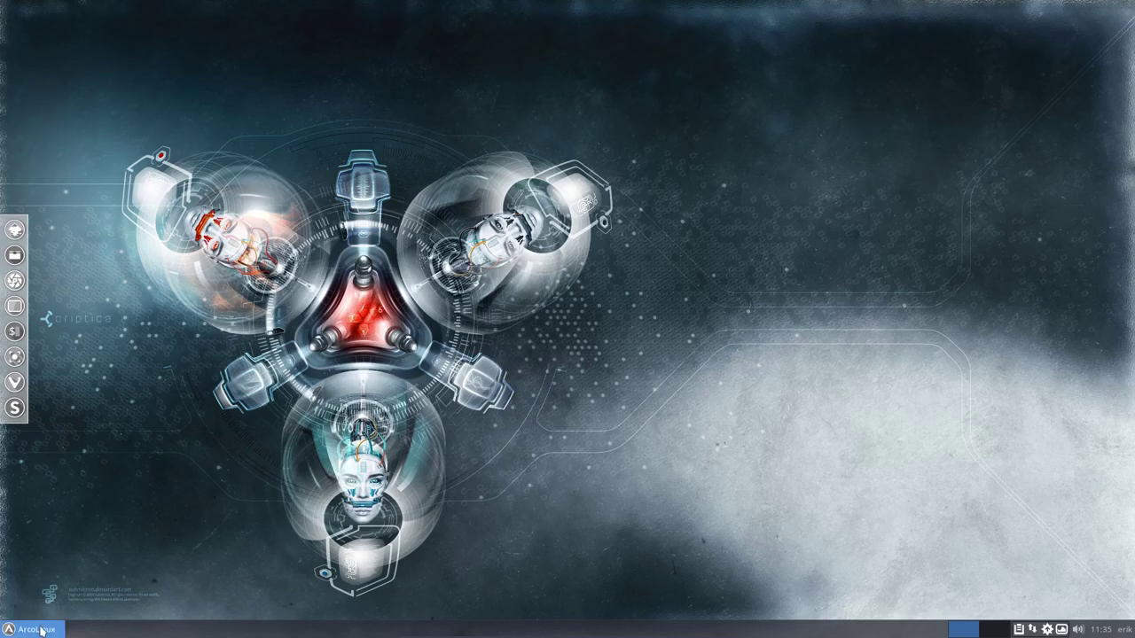
{"action": "left_click", "coordinate": [42, 630]}
{"action": "type", "text": "stea"}
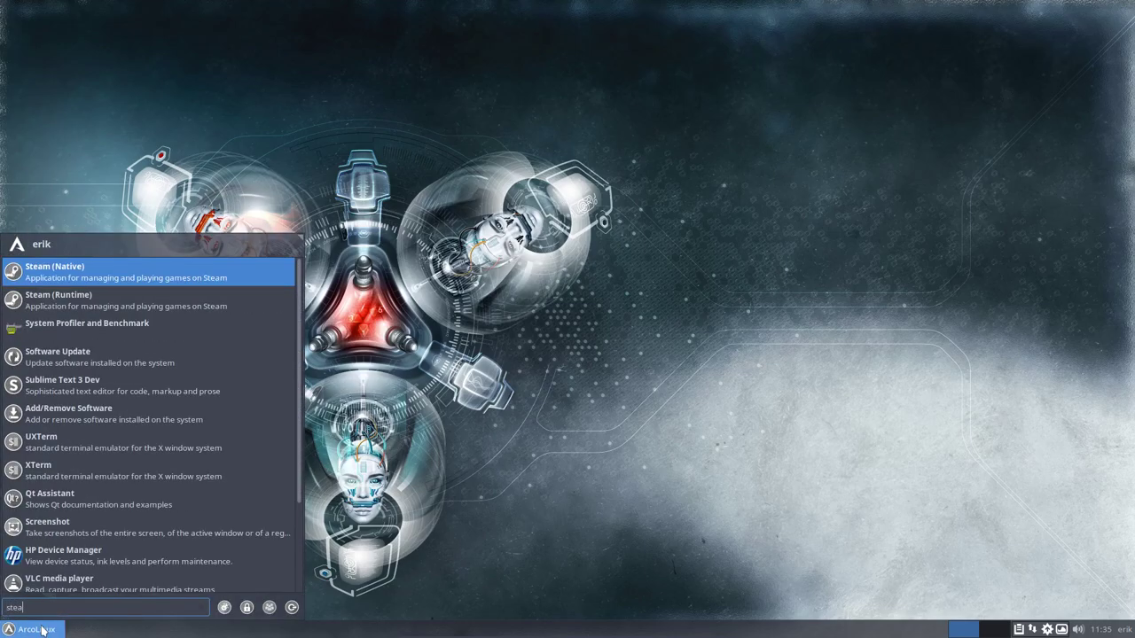
{"action": "key", "text": "Down"}
{"action": "key", "text": "Up"}
{"action": "key", "text": "Down"}
{"action": "key", "text": "Up"}
{"action": "key", "text": "Down"}
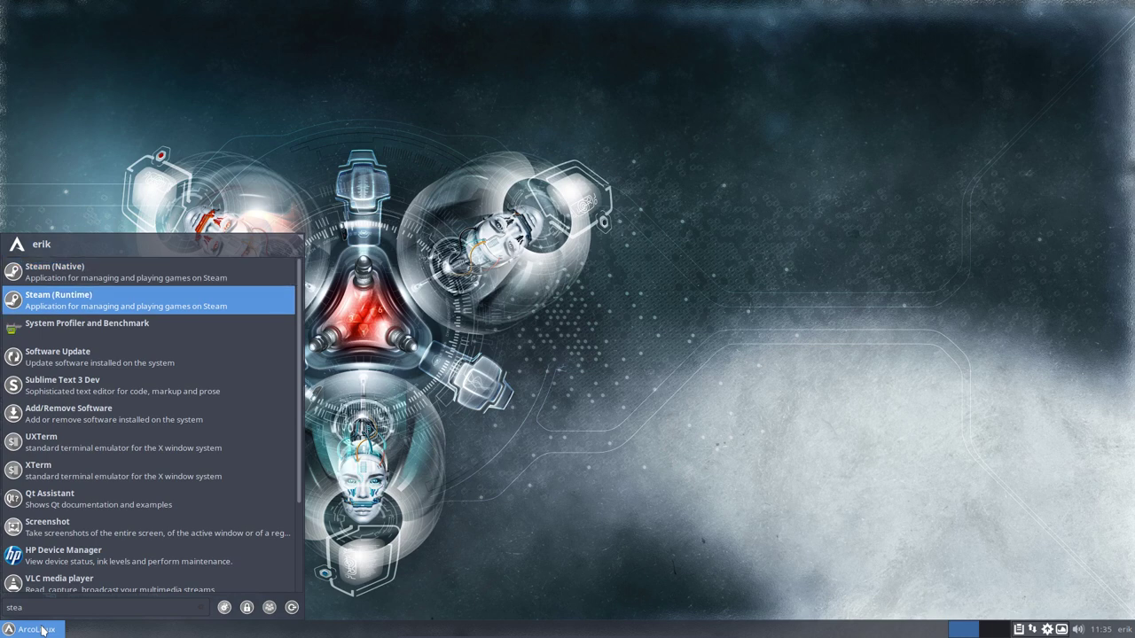
{"action": "key", "text": "Return"}
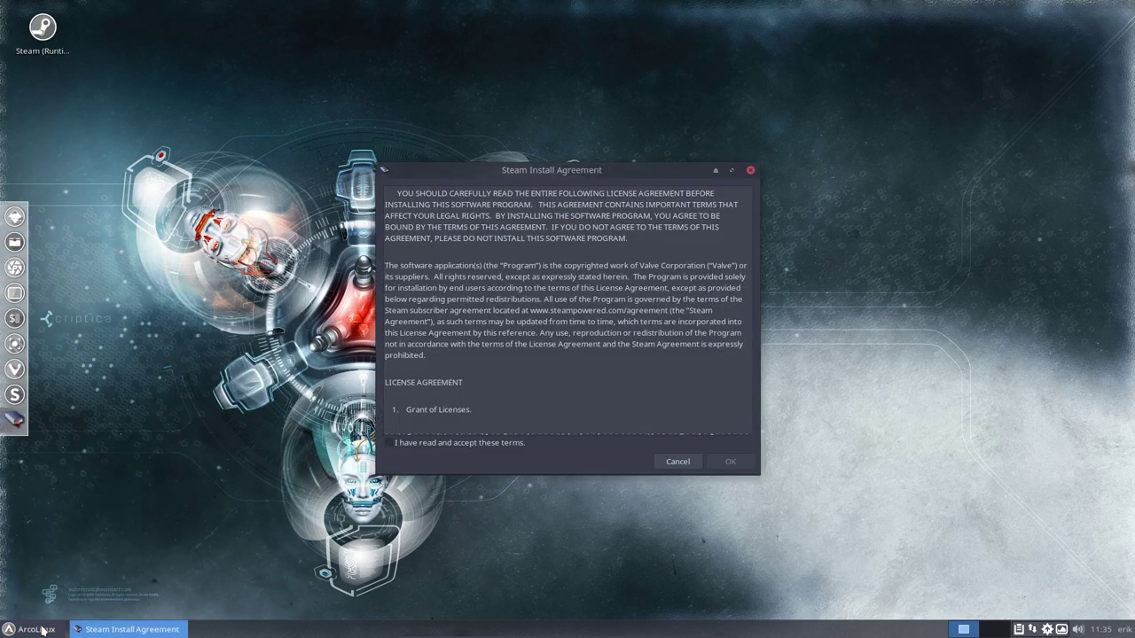
Accept the Steam license agreement so Steam starts downloading its update.
{"action": "left_click", "coordinate": [470, 444]}
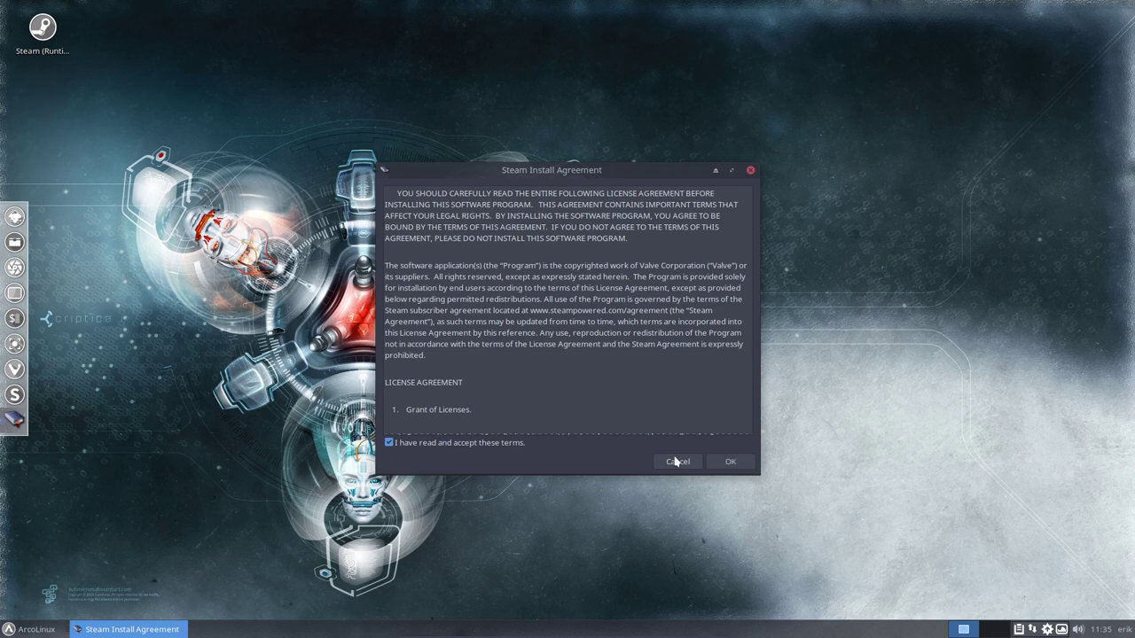
{"action": "left_click", "coordinate": [727, 462]}
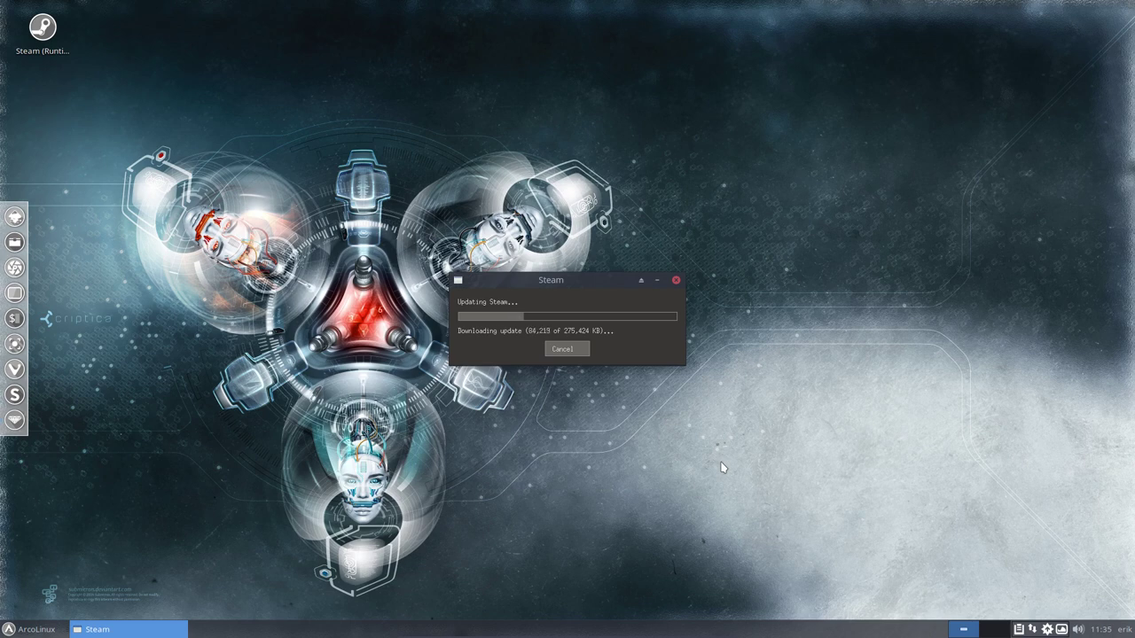
{"action": "left_click", "coordinate": [417, 492]}
{"action": "left_click", "coordinate": [31, 629]}
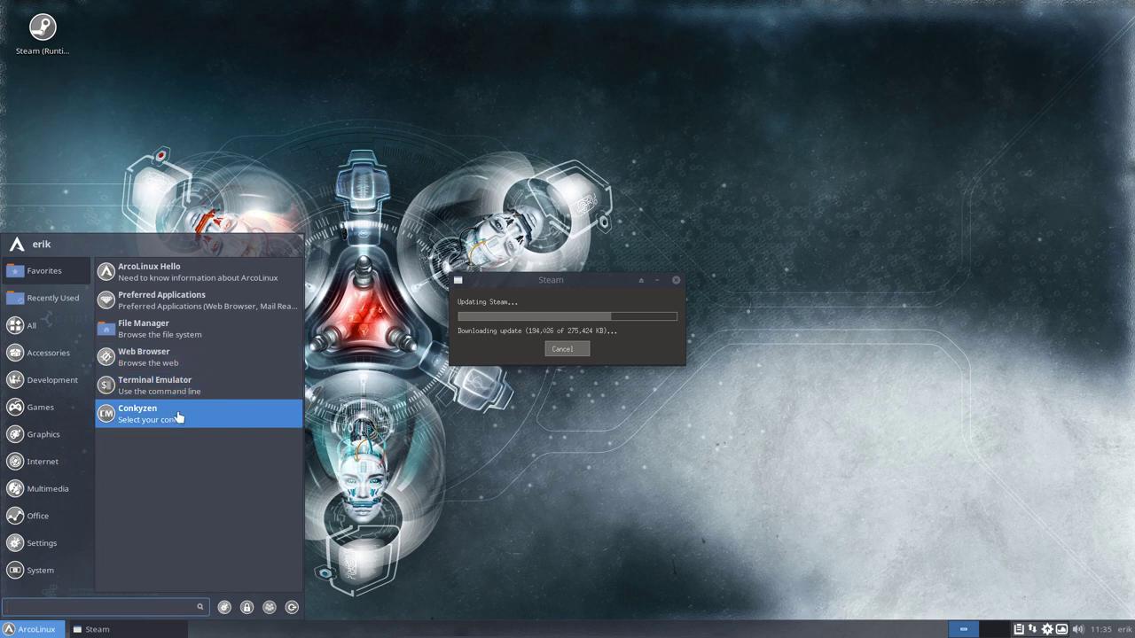
Enable and apply the AP-inf-crimson conky in the Conkyzen selector.
{"action": "left_click", "coordinate": [146, 421]}
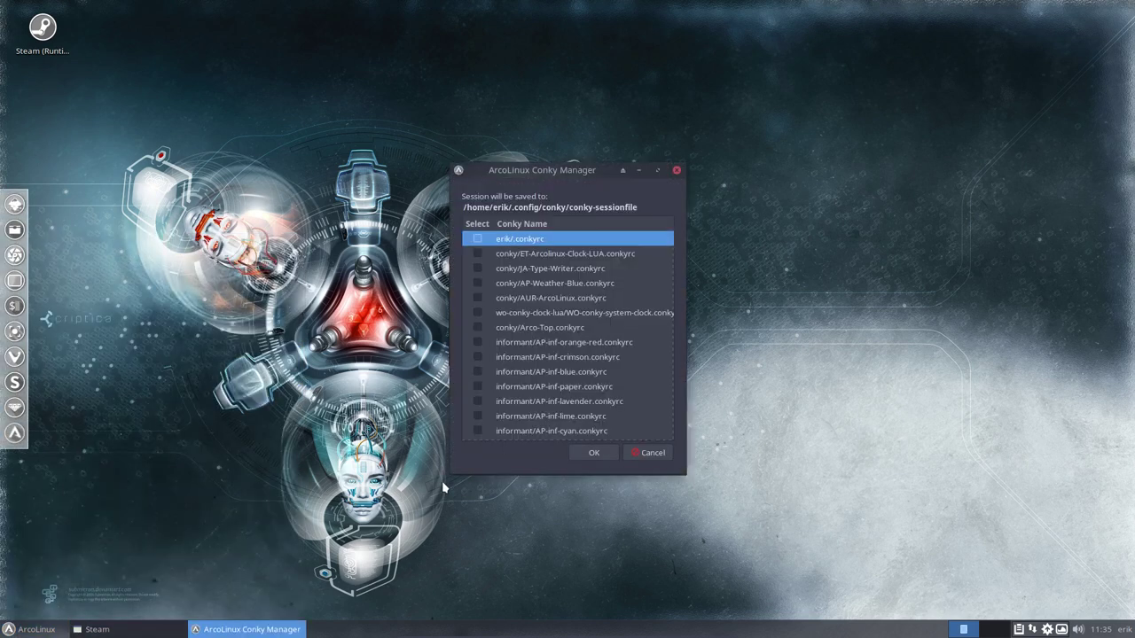
{"action": "left_click", "coordinate": [477, 357]}
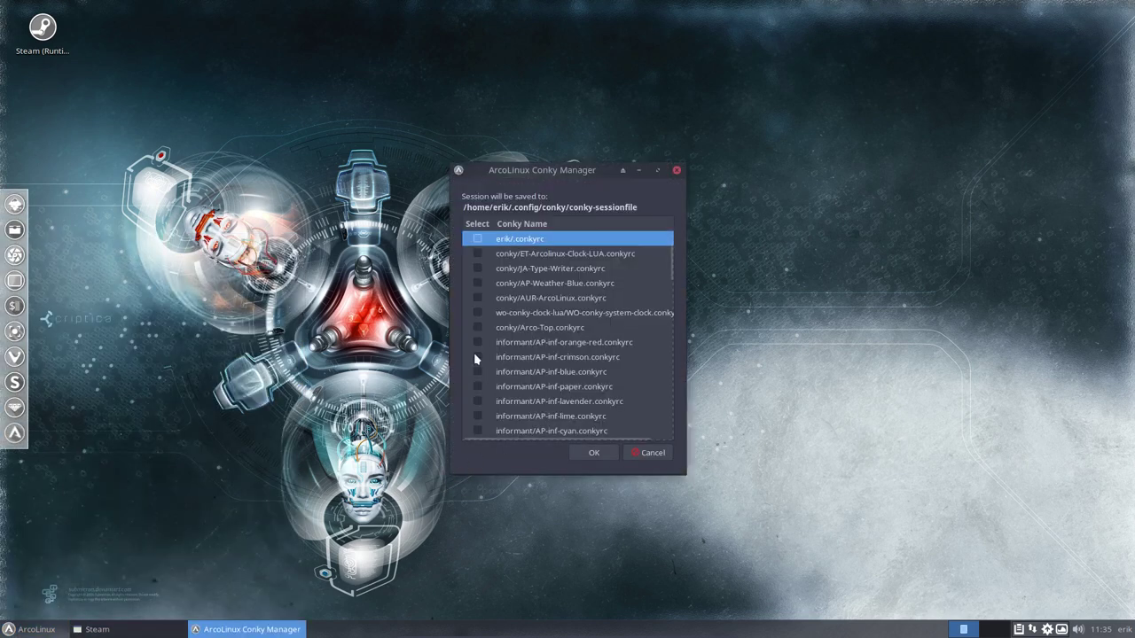
{"action": "left_click", "coordinate": [592, 454]}
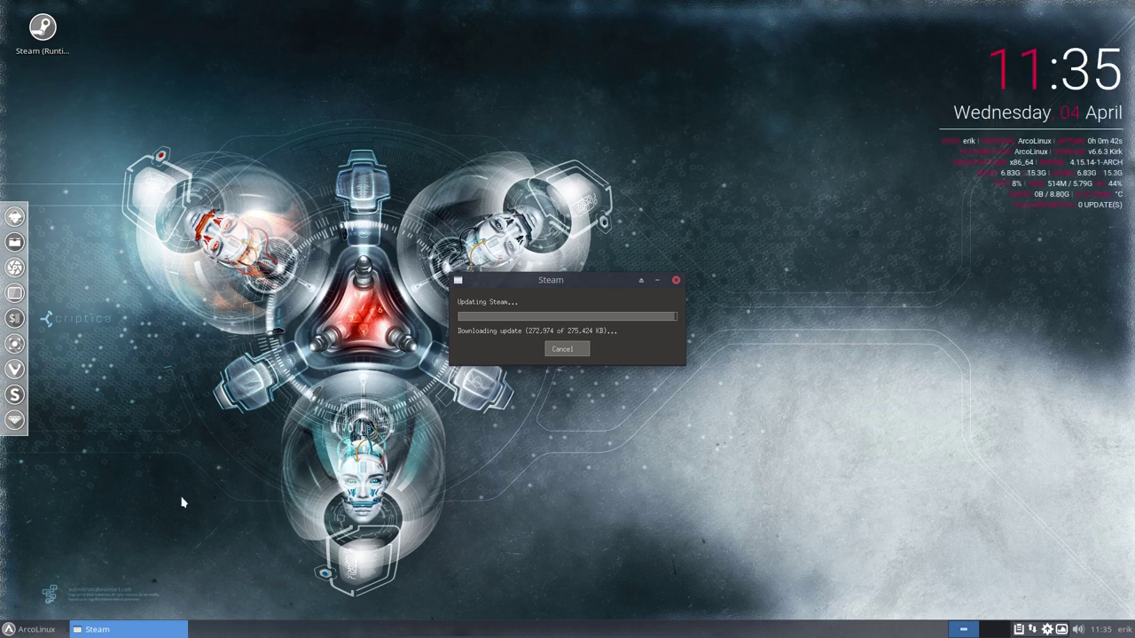
Browse the application menu, close it, and bring up the desktop's context menu.
{"action": "left_click", "coordinate": [31, 630]}
{"action": "mouse_move", "coordinate": [46, 353]}
{"action": "scroll", "coordinate": [156, 426], "scroll_direction": "down", "scroll_amount": 5}
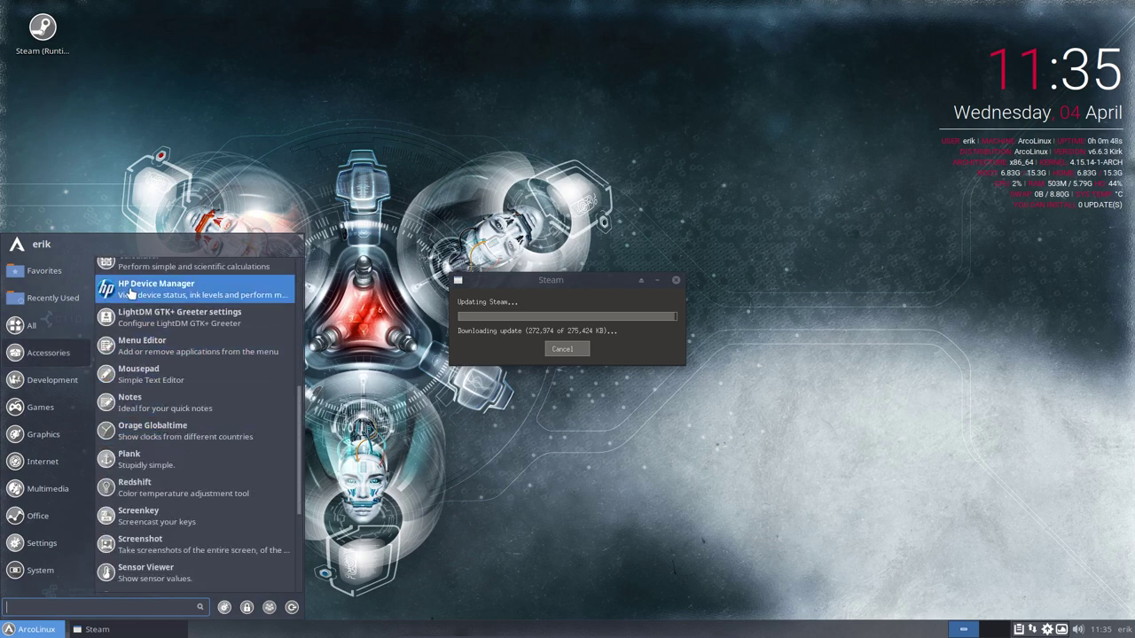
{"action": "left_click", "coordinate": [204, 92]}
{"action": "right_click", "coordinate": [204, 88]}
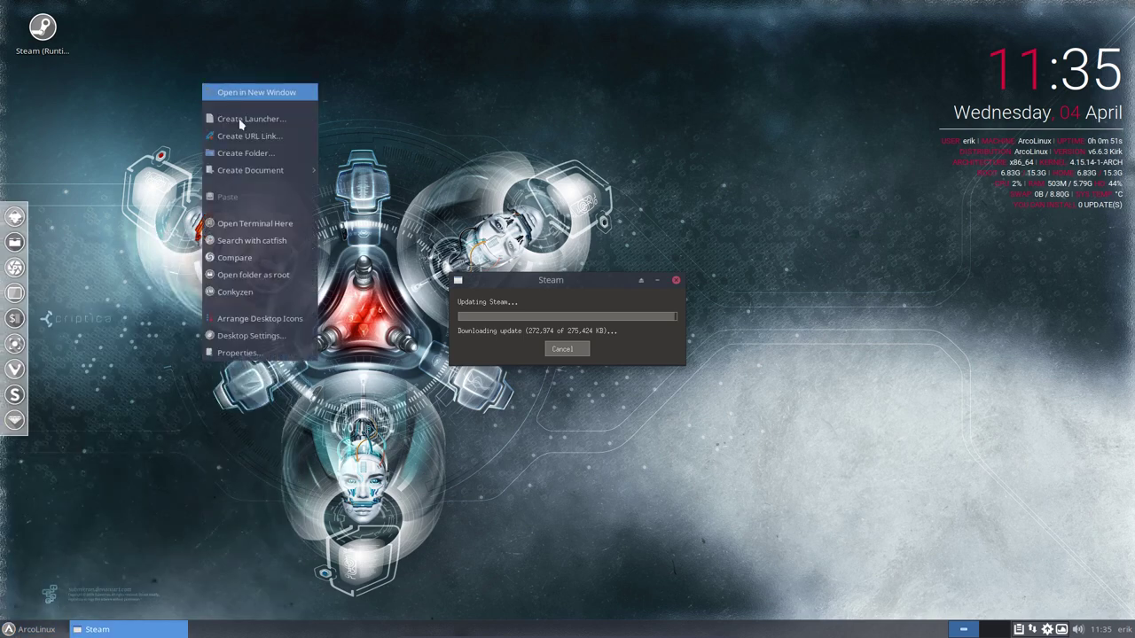
Run sudo hardcode-fixer in a terminal opened on the Desktop, then close the terminal.
{"action": "left_click", "coordinate": [254, 224]}
{"action": "type", "text": "sudo hardcode-"}
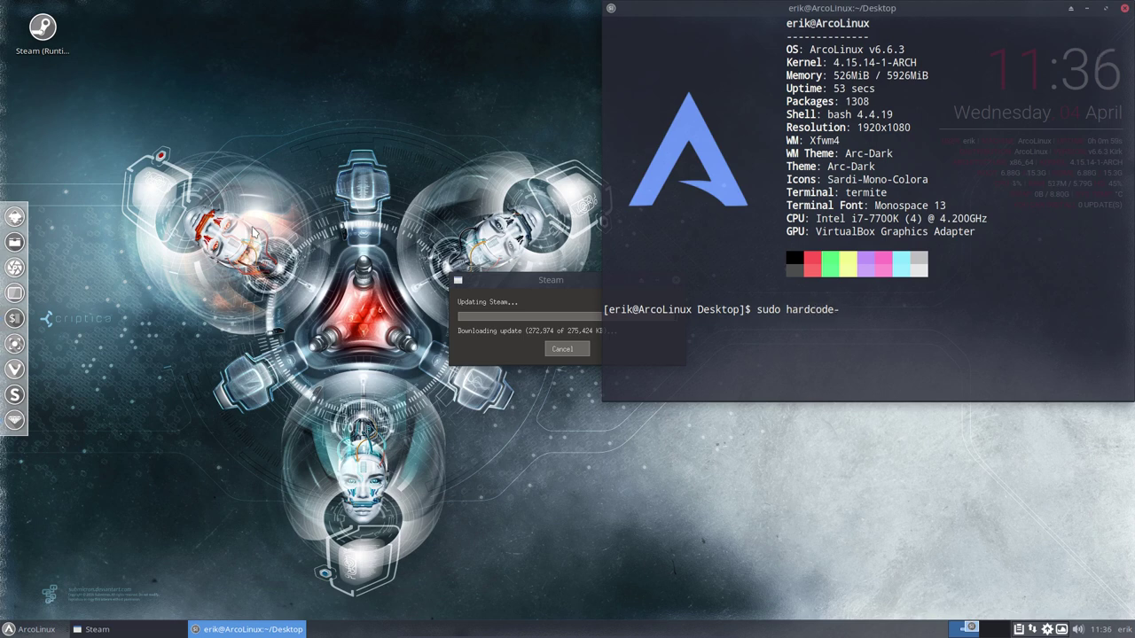
{"action": "key", "text": "Tab"}
{"action": "key", "text": "Return"}
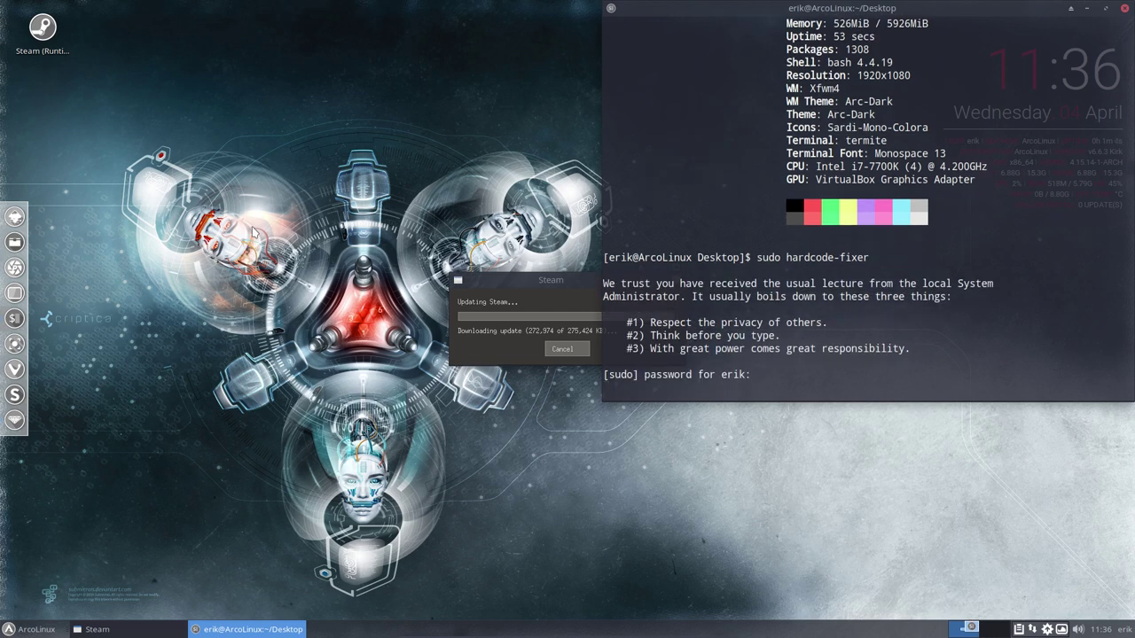
{"action": "key", "text": "Return"}
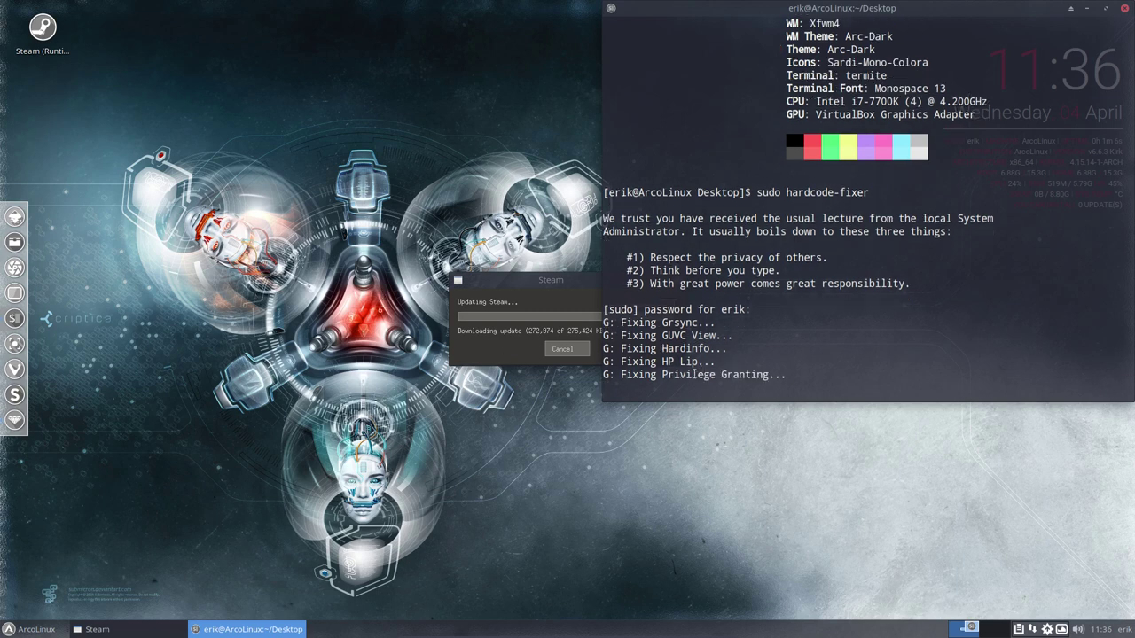
{"action": "left_click_drag", "start_coordinate": [709, 364], "coordinate": [620, 349]}
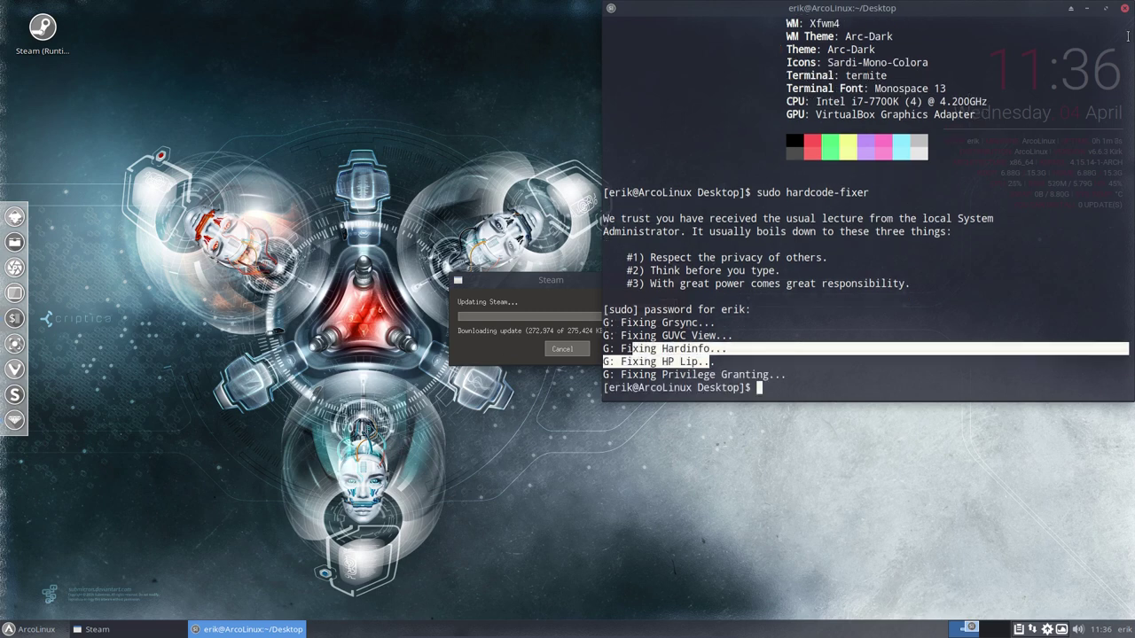
{"action": "left_click", "coordinate": [1122, 8]}
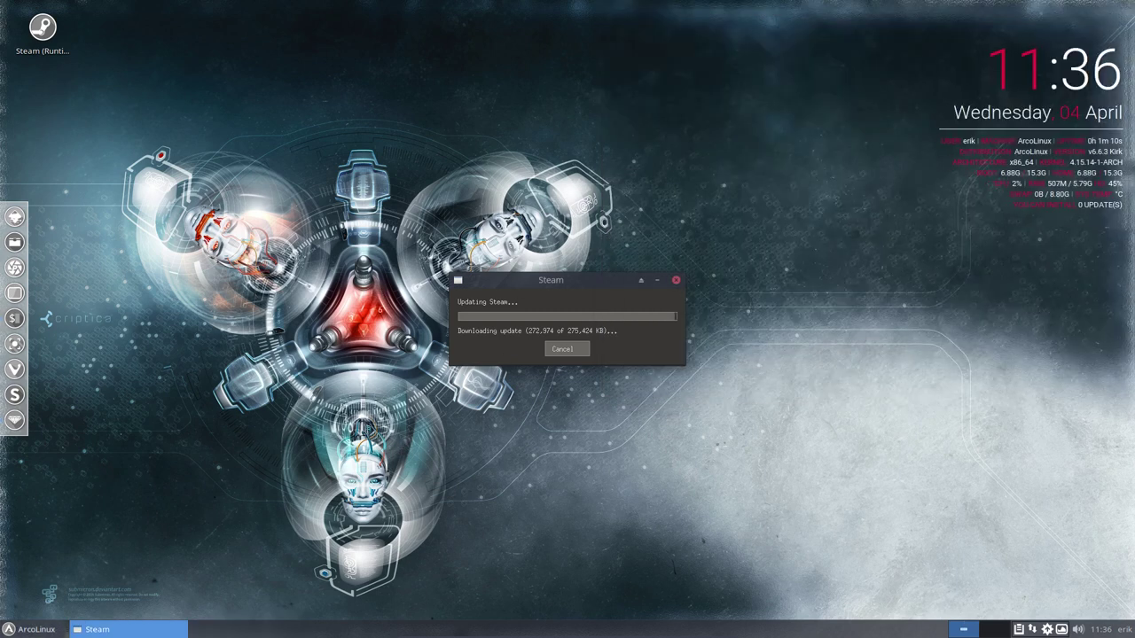
{"action": "left_click", "coordinate": [36, 630]}
{"action": "left_click", "coordinate": [53, 323]}
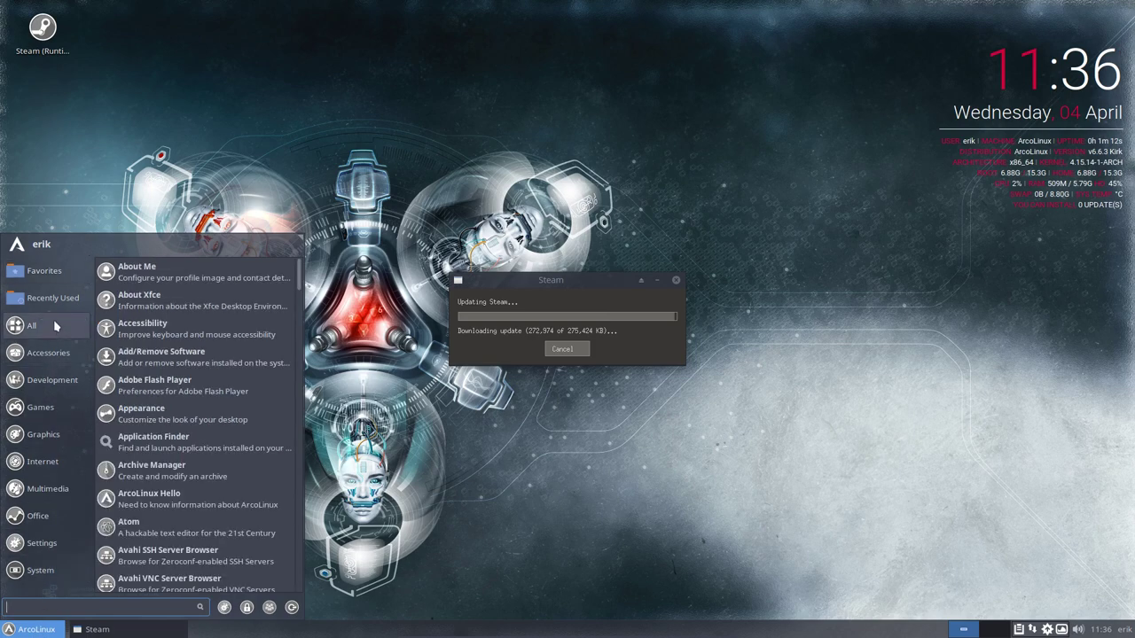
{"action": "scroll", "coordinate": [169, 426], "scroll_direction": "down", "scroll_amount": 5}
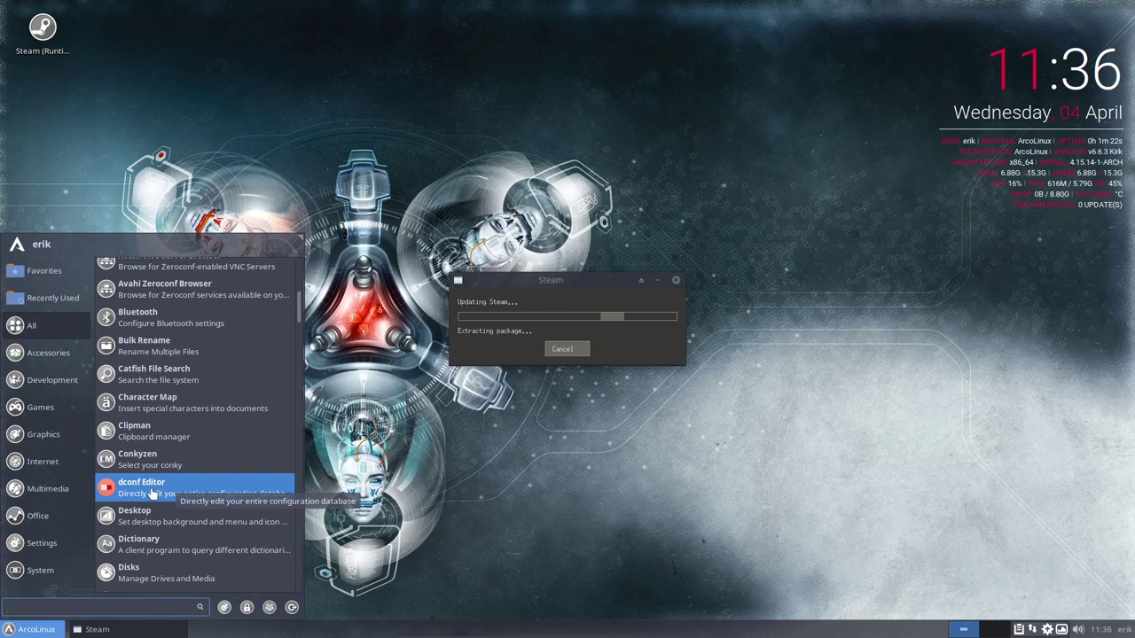
{"action": "scroll", "coordinate": [152, 493], "scroll_direction": "down", "scroll_amount": 3}
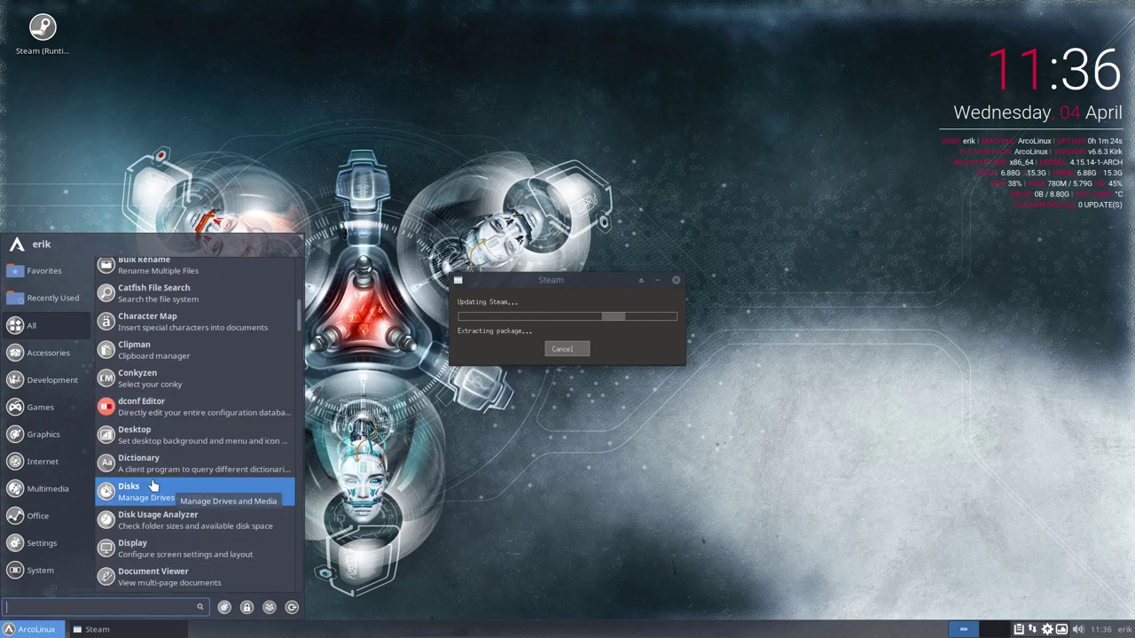
{"action": "left_click", "coordinate": [1047, 630]}
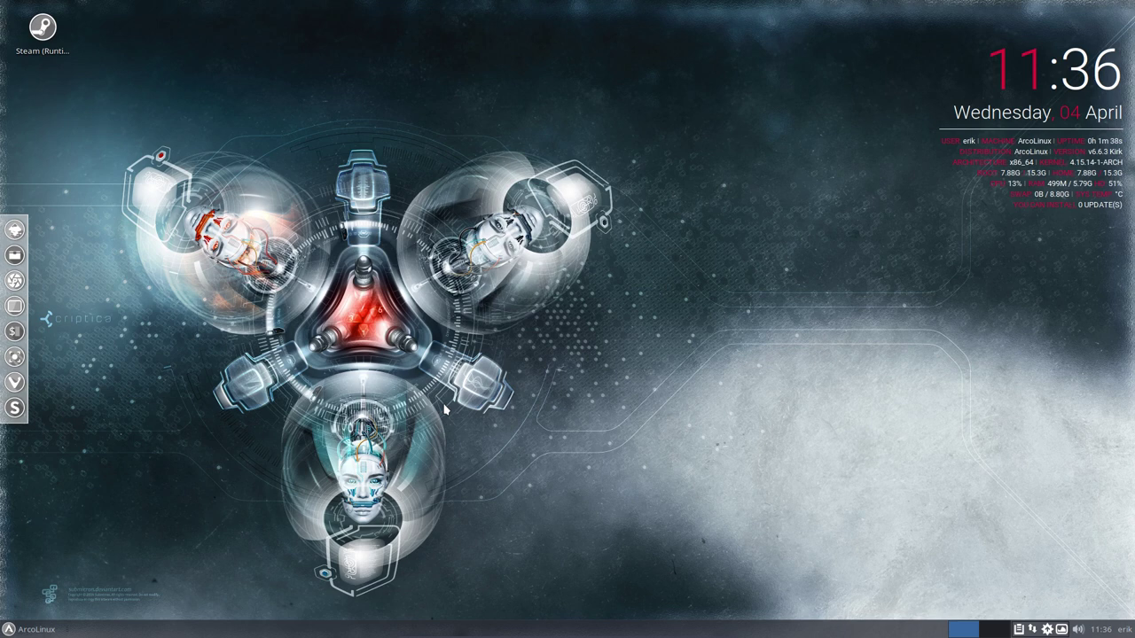
Browse the Whisker menu's Multimedia, Office, Settings and System categories, then close the Steam sign-in window.
{"action": "left_click", "coordinate": [58, 623]}
{"action": "mouse_move", "coordinate": [52, 408]}
{"action": "mouse_move", "coordinate": [52, 383]}
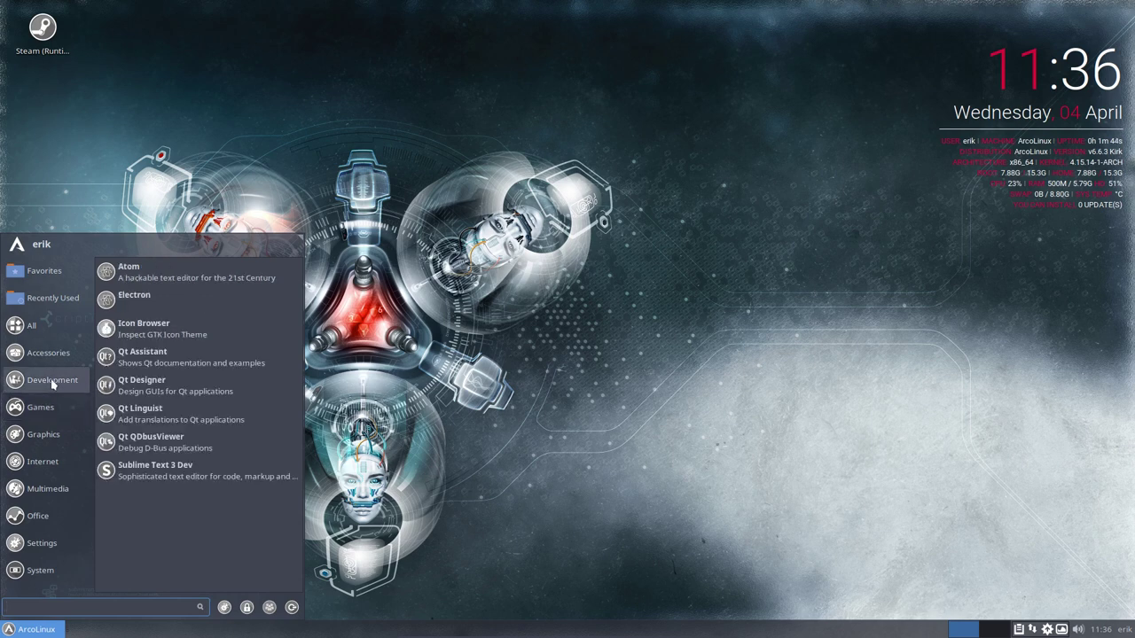
{"action": "mouse_move", "coordinate": [50, 442]}
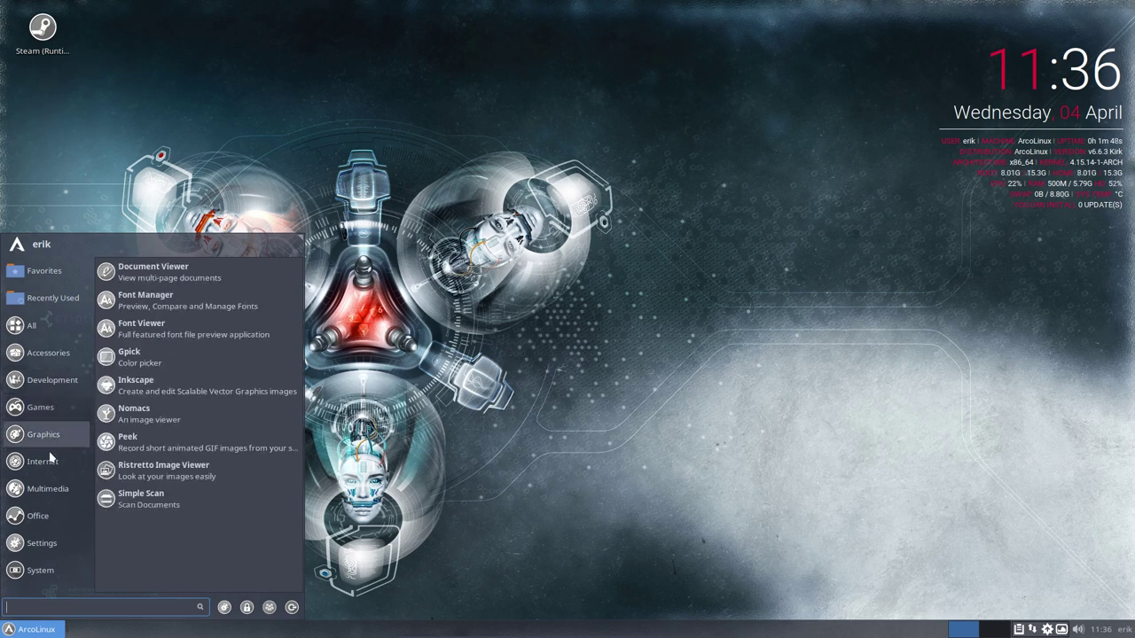
{"action": "mouse_move", "coordinate": [50, 465]}
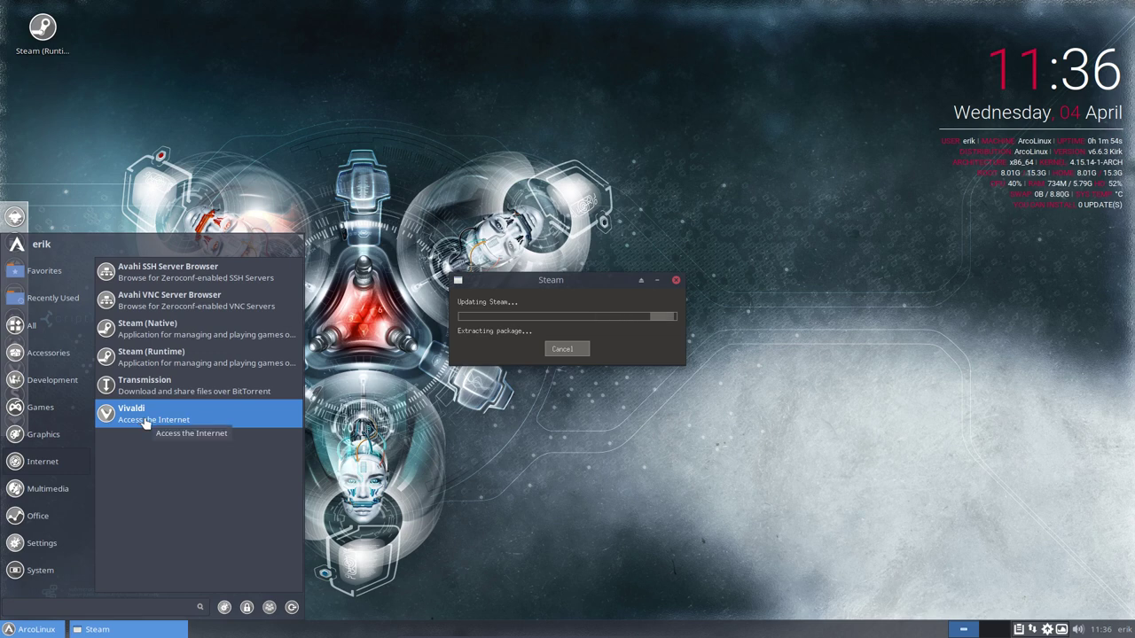
{"action": "left_click", "coordinate": [71, 487]}
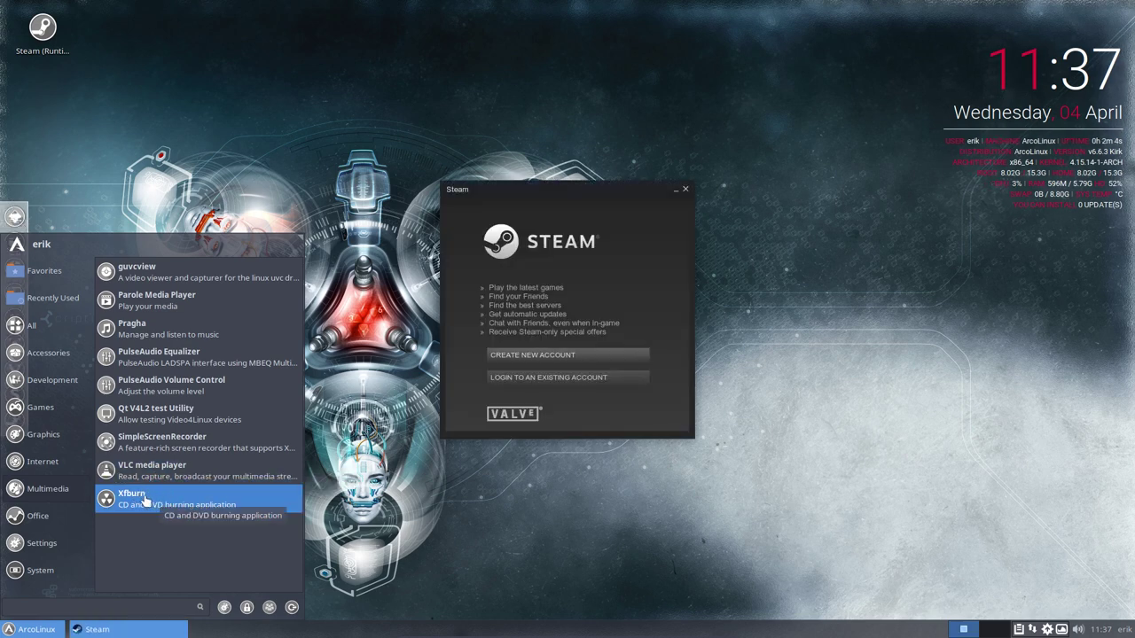
{"action": "left_click", "coordinate": [60, 516]}
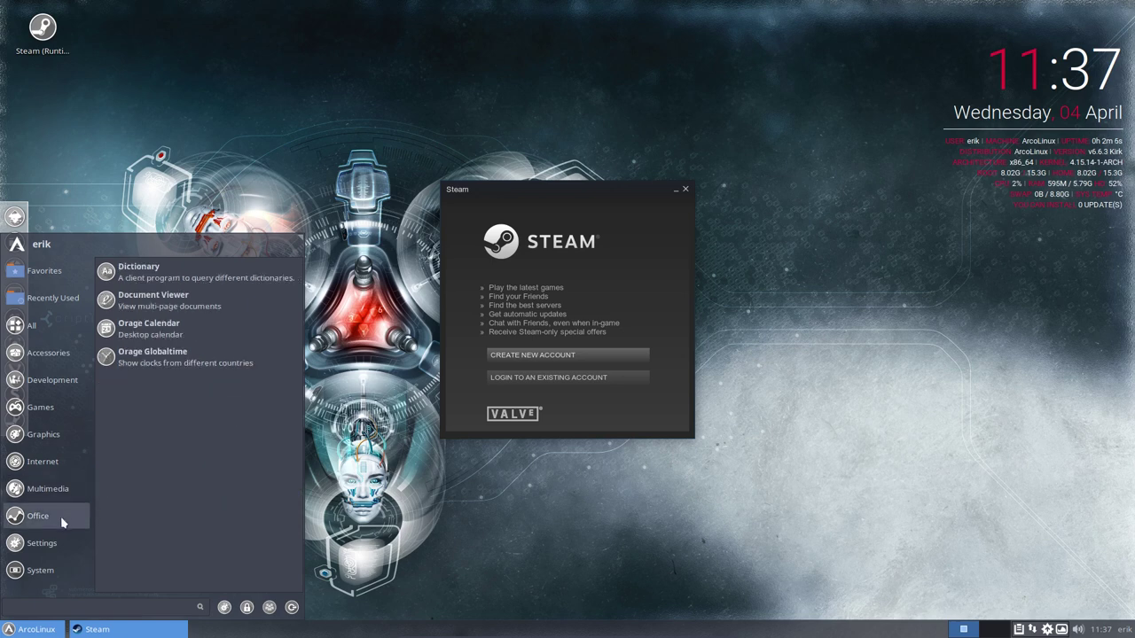
{"action": "left_click", "coordinate": [60, 544]}
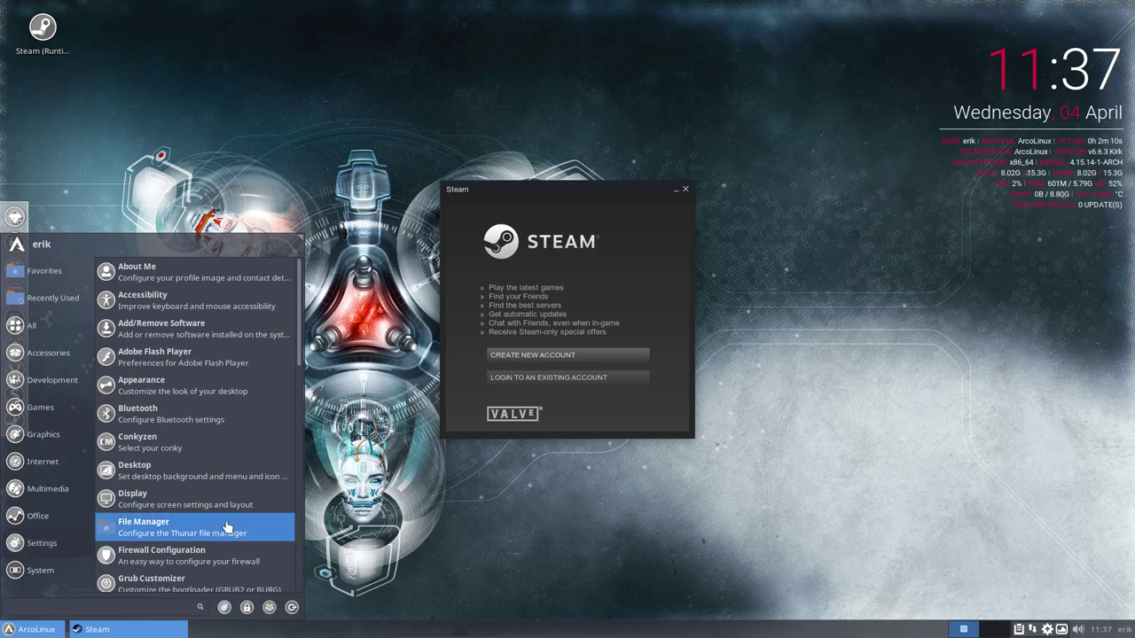
{"action": "scroll", "coordinate": [226, 532], "scroll_direction": "down", "scroll_amount": 5}
{"action": "scroll", "coordinate": [226, 537], "scroll_direction": "down", "scroll_amount": 3}
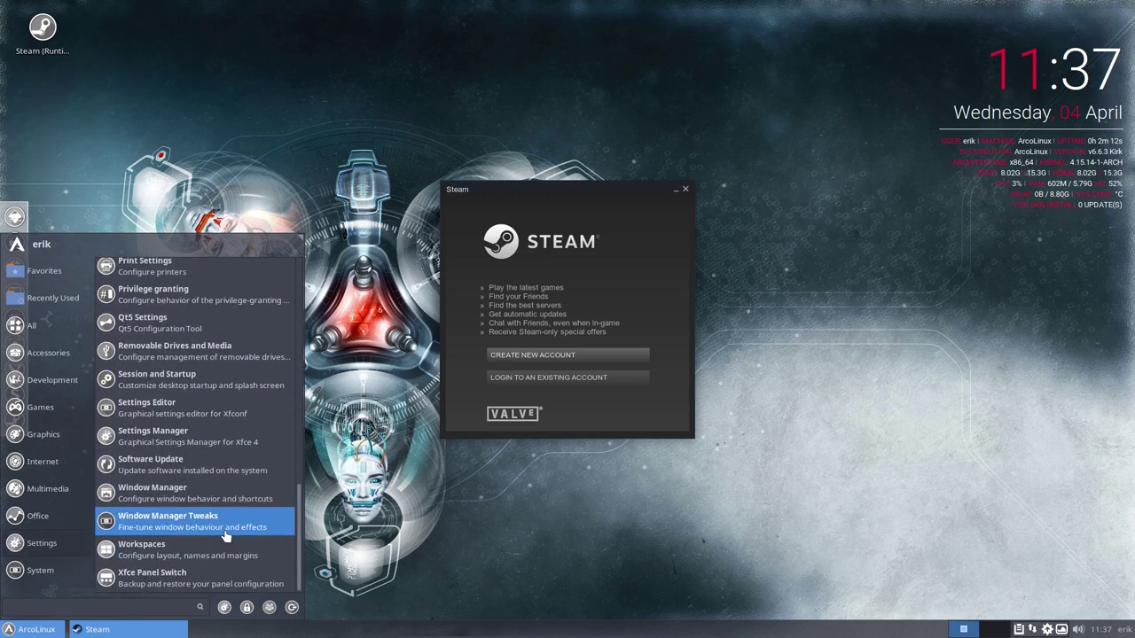
{"action": "left_click", "coordinate": [52, 572]}
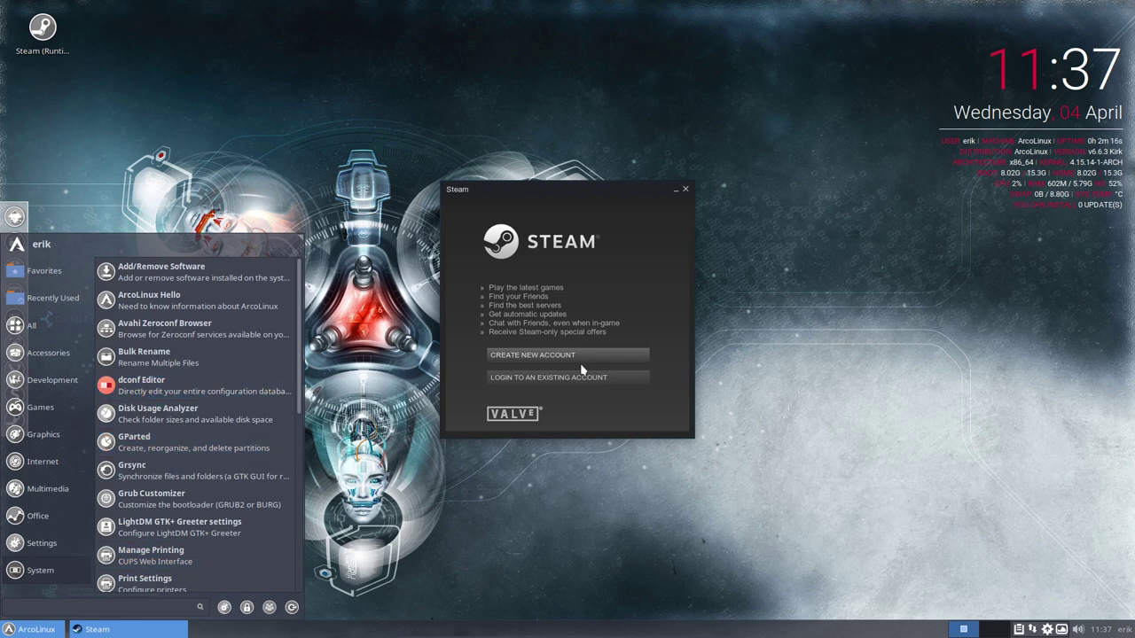
{"action": "left_click", "coordinate": [641, 280]}
{"action": "left_click", "coordinate": [685, 189]}
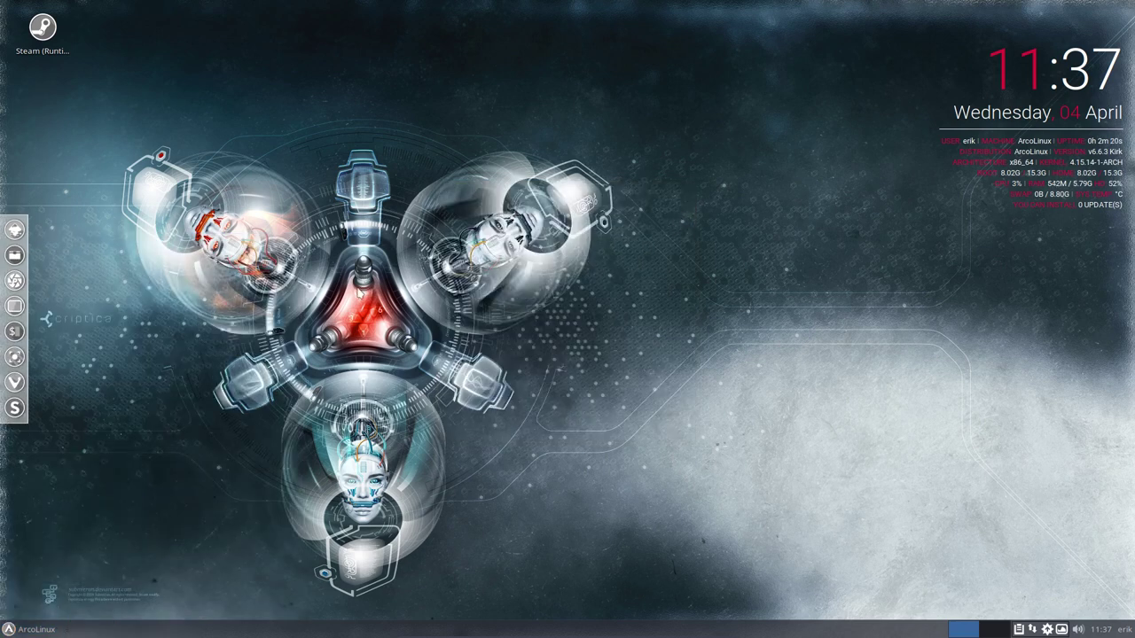
Run pksyua in termite to list AUR upgrades like sardi-icons and vivaldi, then close the terminal.
{"action": "key", "text": "ctrl+alt+t"}
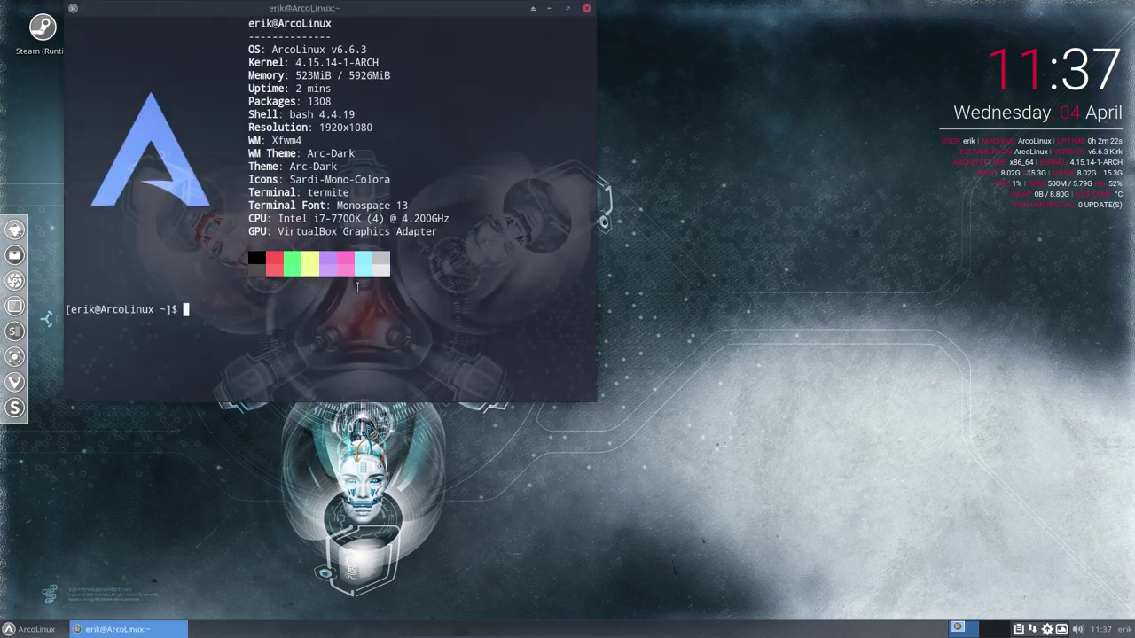
{"action": "type", "text": "pksyua"}
{"action": "key", "text": "Return"}
{"action": "key", "text": "Return"}
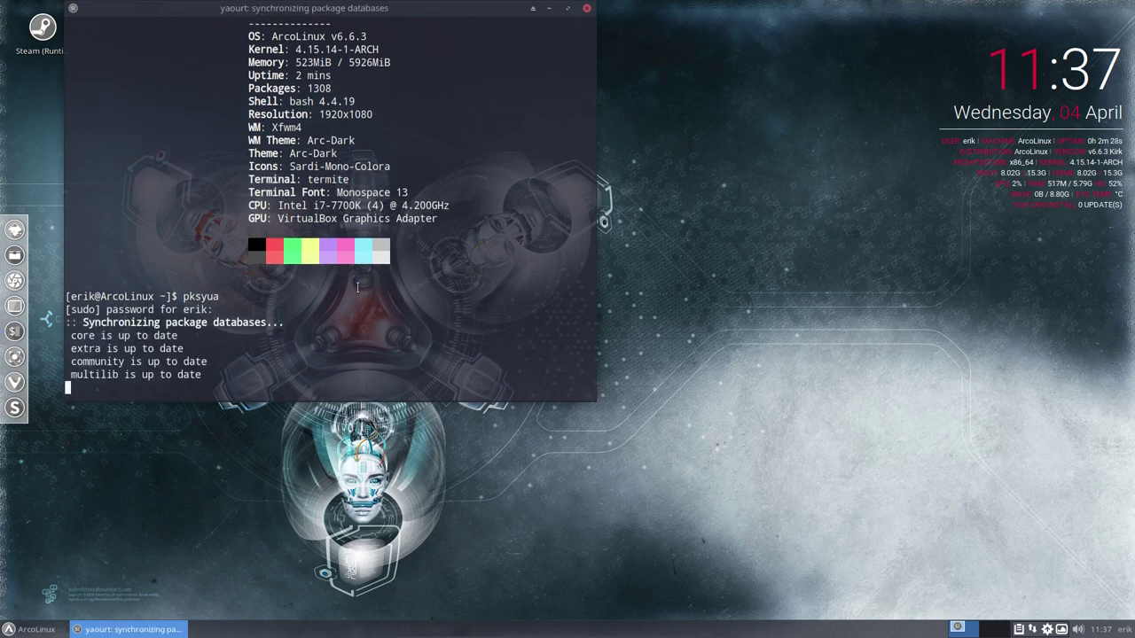
{"action": "key", "text": "Return"}
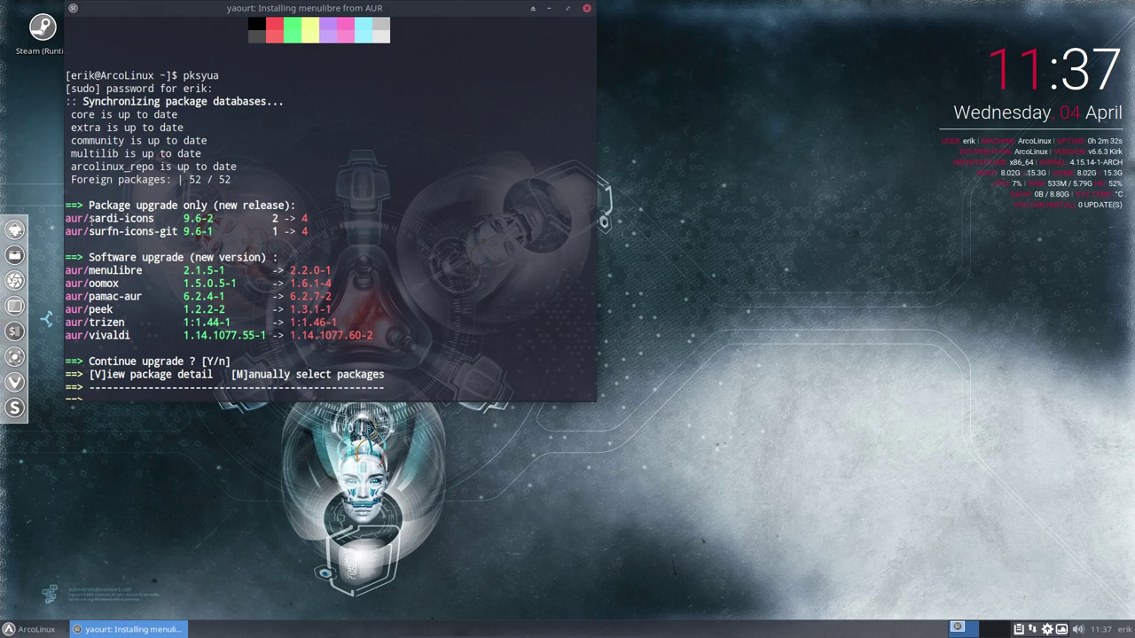
{"action": "mouse_move", "coordinate": [89, 219]}
{"action": "left_mouse_down"}
{"action": "mouse_move", "coordinate": [318, 222]}
{"action": "mouse_move", "coordinate": [89, 219]}
{"action": "left_mouse_up"}
{"action": "left_click", "coordinate": [317, 222]}
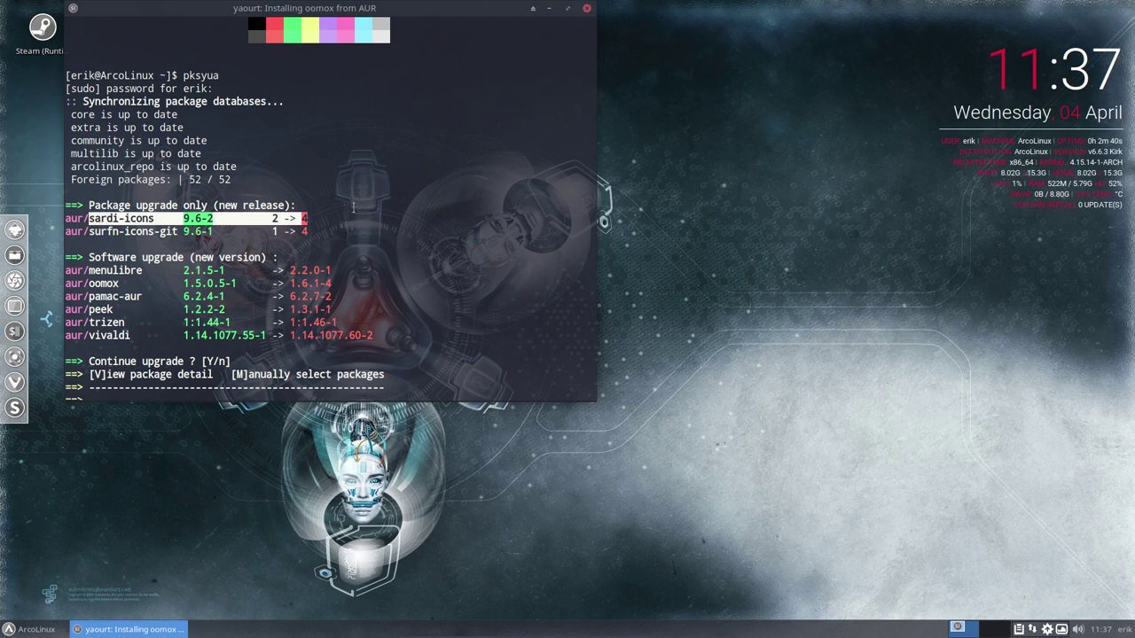
{"action": "left_click", "coordinate": [587, 10]}
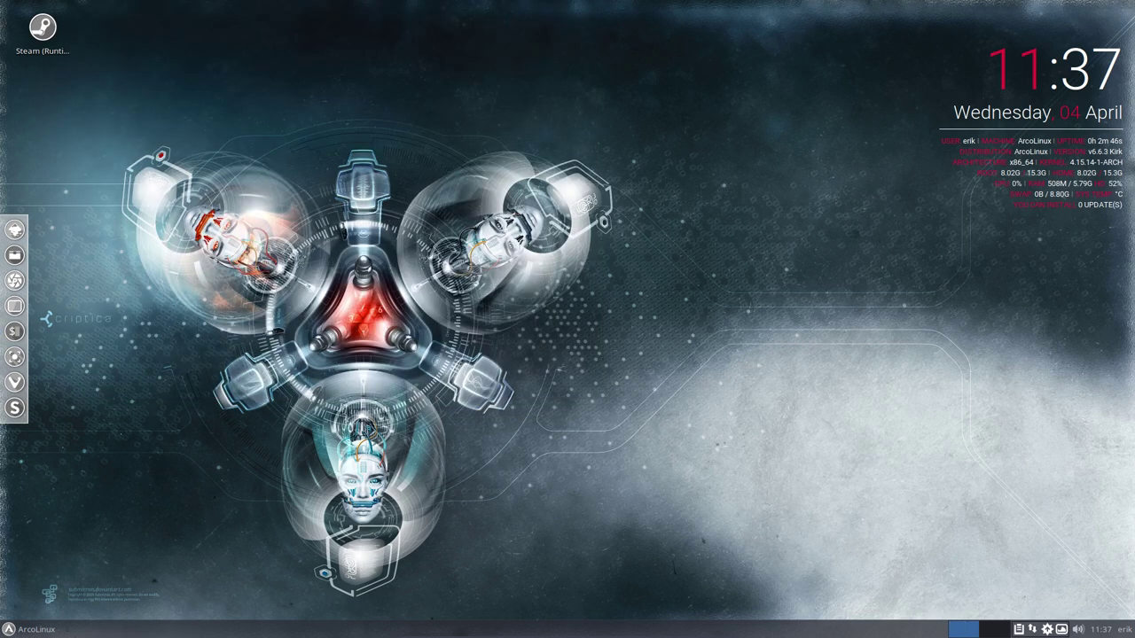
{"action": "left_click", "coordinate": [31, 628]}
{"action": "left_click", "coordinate": [52, 328]}
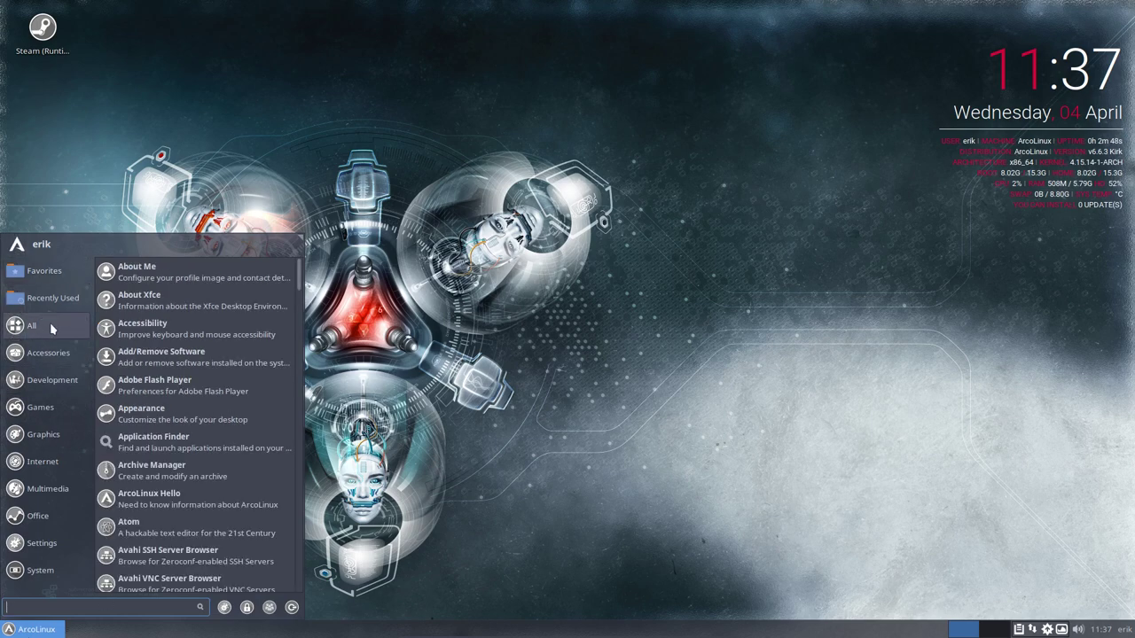
{"action": "scroll", "coordinate": [158, 443], "scroll_direction": "down", "scroll_amount": 8}
{"action": "scroll", "coordinate": [162, 428], "scroll_direction": "up", "scroll_amount": 2}
{"action": "scroll", "coordinate": [161, 426], "scroll_direction": "up", "scroll_amount": 3}
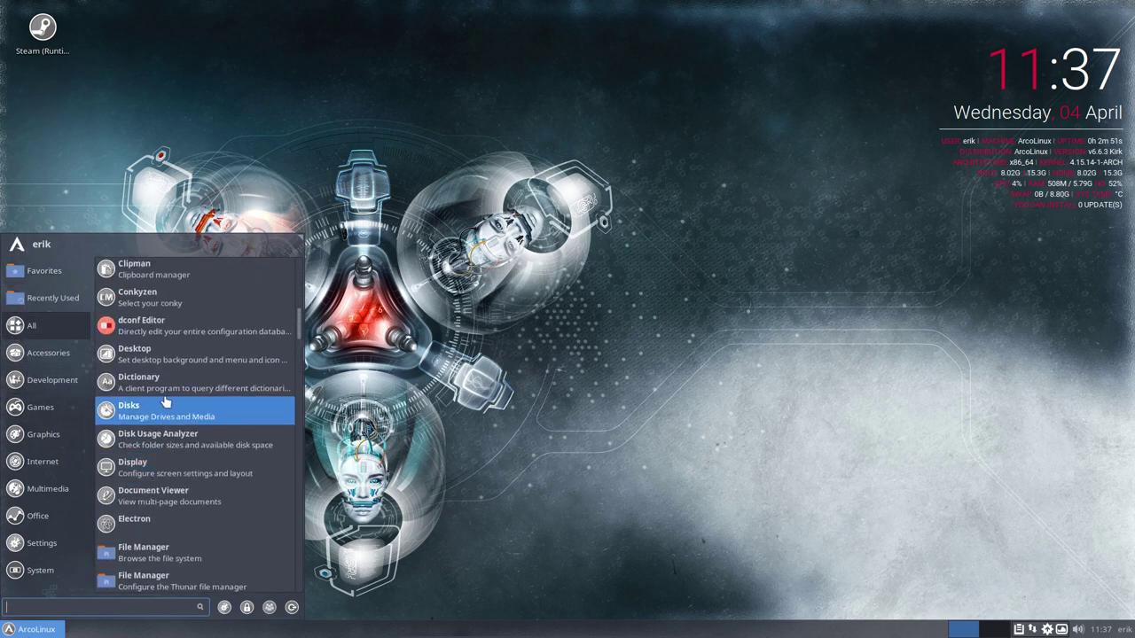
{"action": "left_click", "coordinate": [623, 412]}
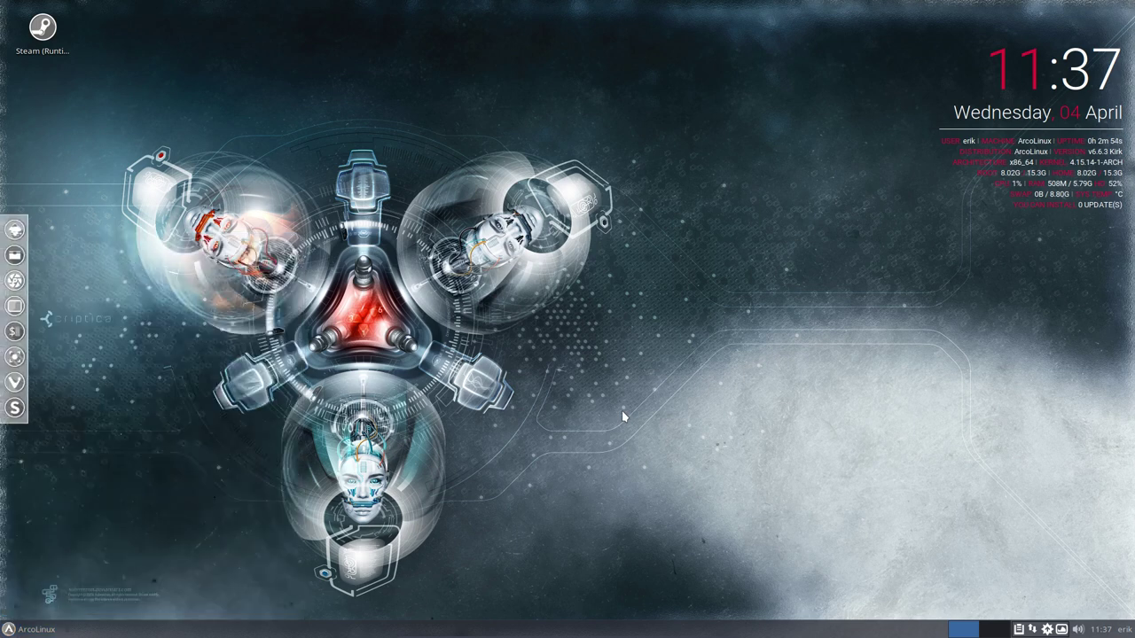